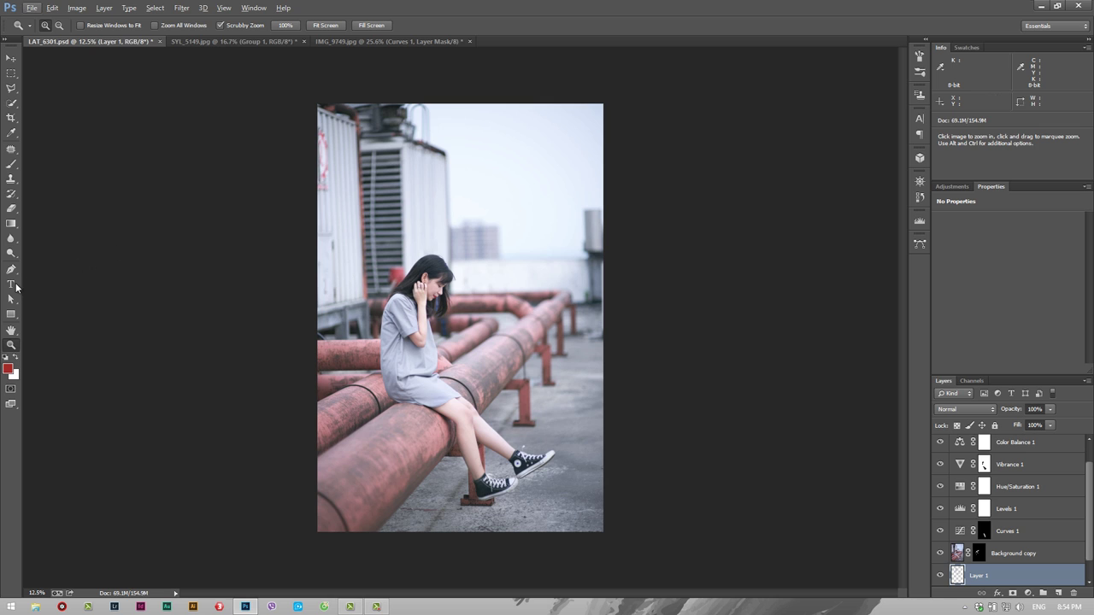
Step: Pick the Horizontal Type tool to add text to the rooftop photo
{"action": "left_click", "coordinate": [12, 284]}
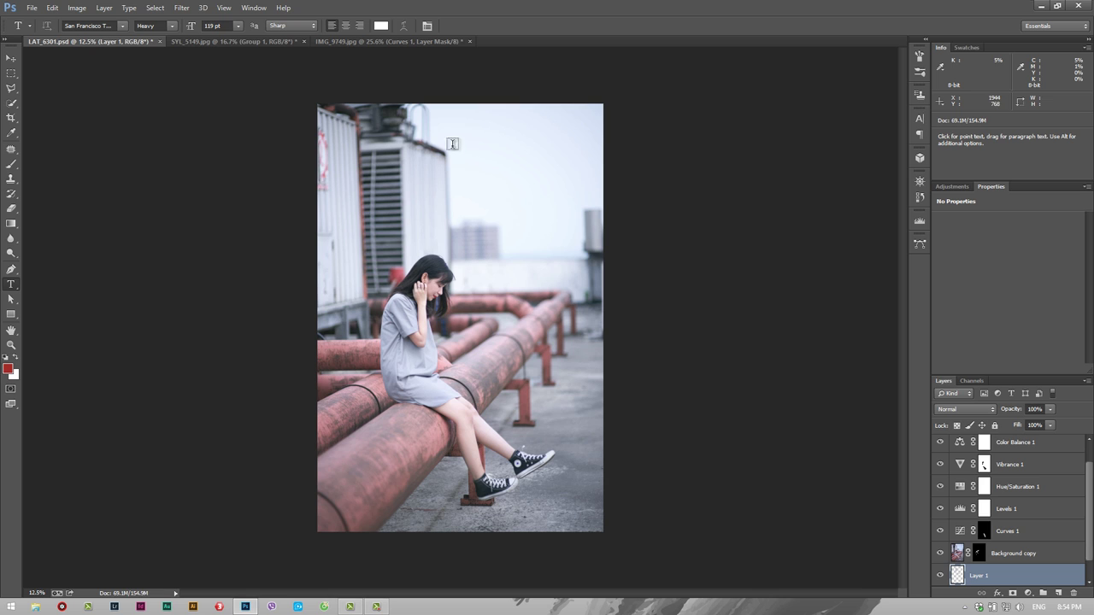
Step: Draw a paragraph text box in the sky set to 72 pt black text
{"action": "left_click_drag", "start_coordinate": [450, 129], "coordinate": [587, 305]}
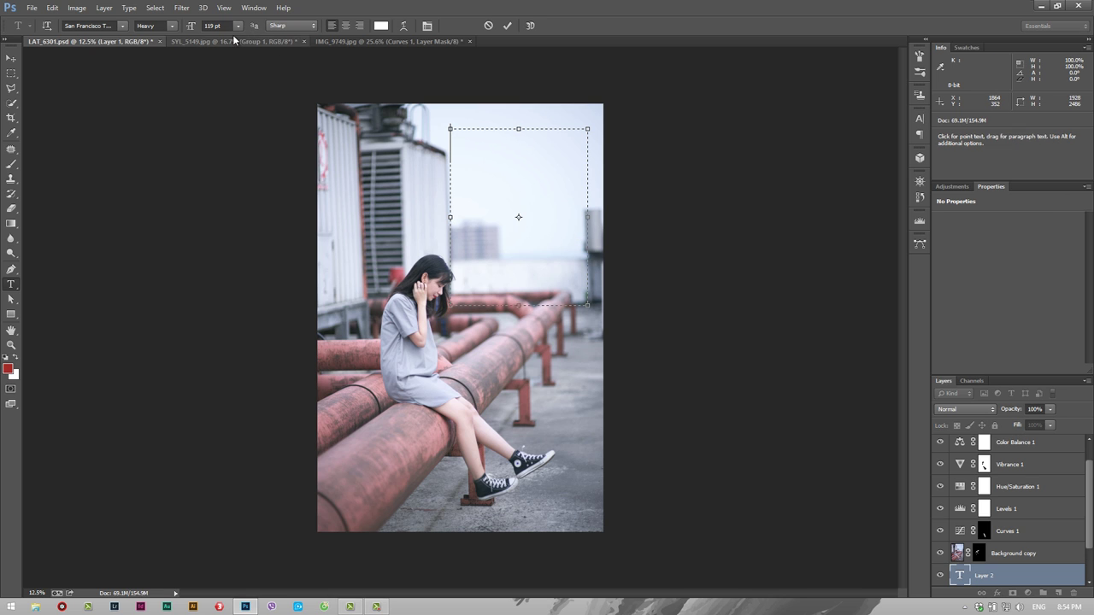
{"action": "left_click", "coordinate": [238, 26]}
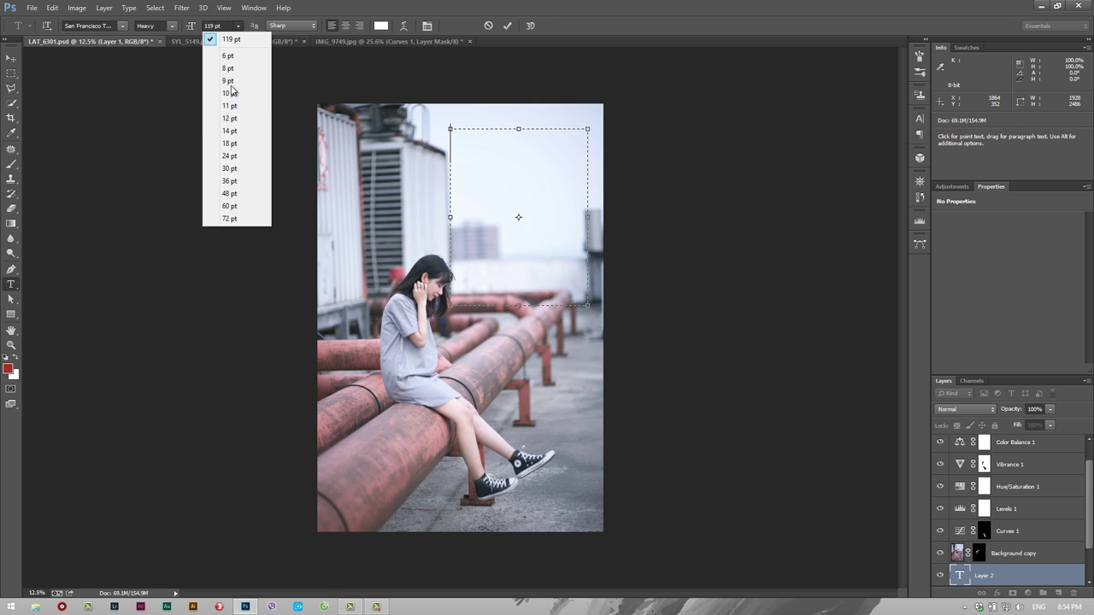
{"action": "left_click", "coordinate": [251, 218]}
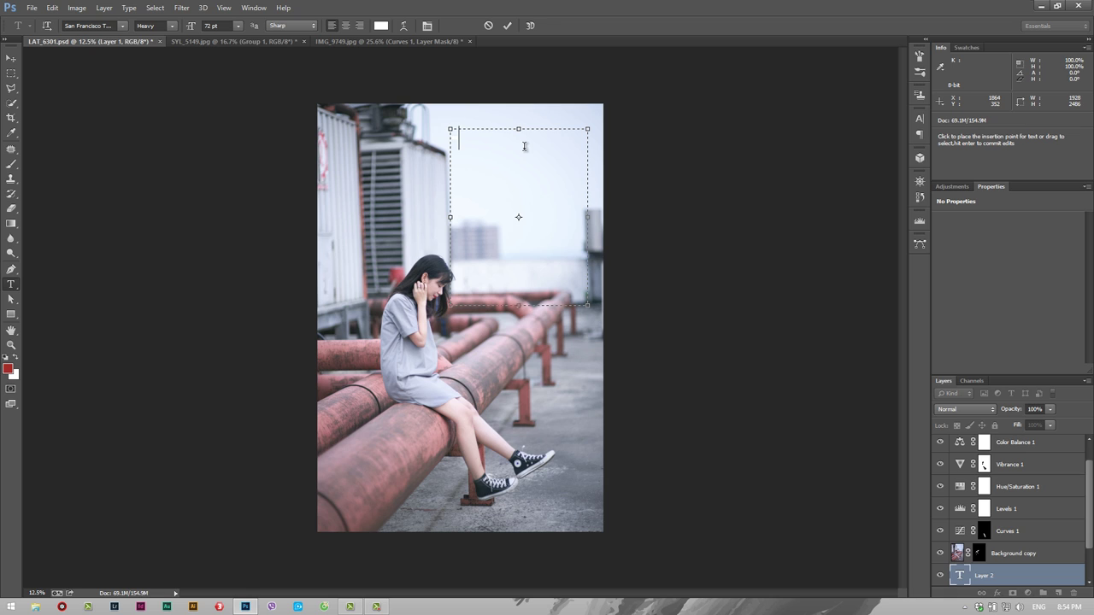
{"action": "key", "text": "ctrl+a"}
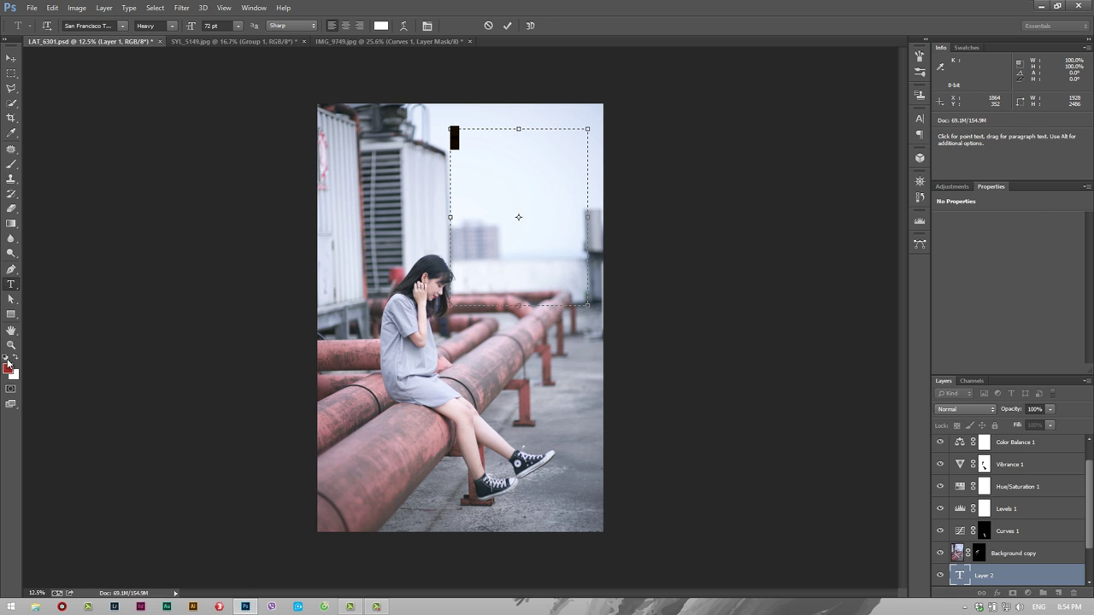
{"action": "left_click", "coordinate": [7, 357]}
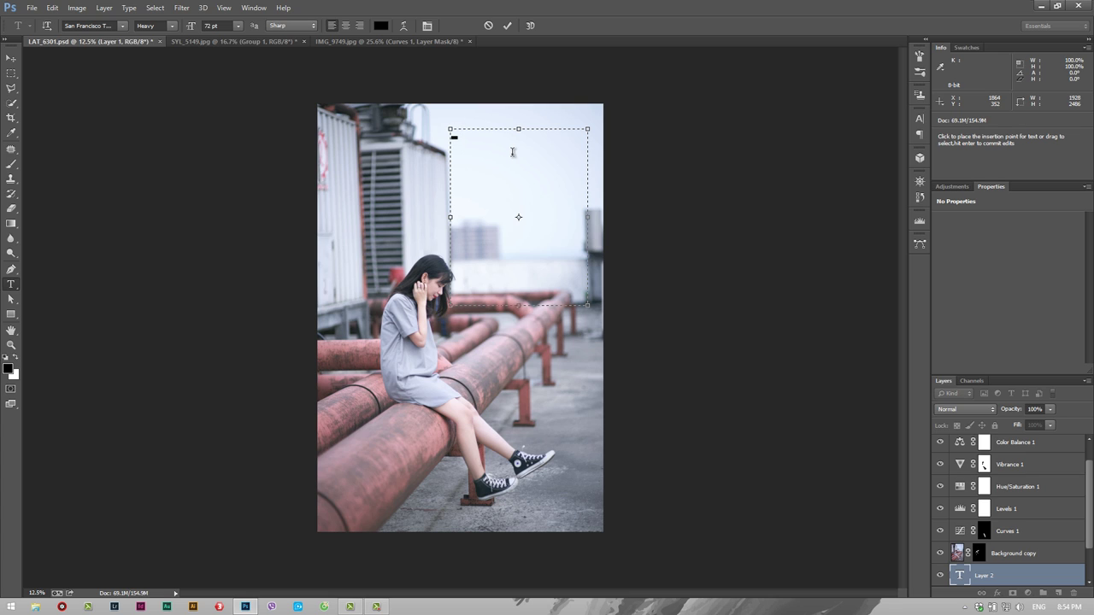
Step: Type the first list entry and begin the second line, correcting stray characters
{"action": "type", "text": "h"}
{"action": "key", "text": "Return"}
{"action": "type", "text": "-   "}
{"action": "type", "text": " ù"}
{"action": "key", "text": "BackSpace"}
{"action": "type", "text": "du93"}
{"action": "key", "text": "Left"}
{"action": "key", "text": "Left"}
{"action": "key", "text": "Left"}
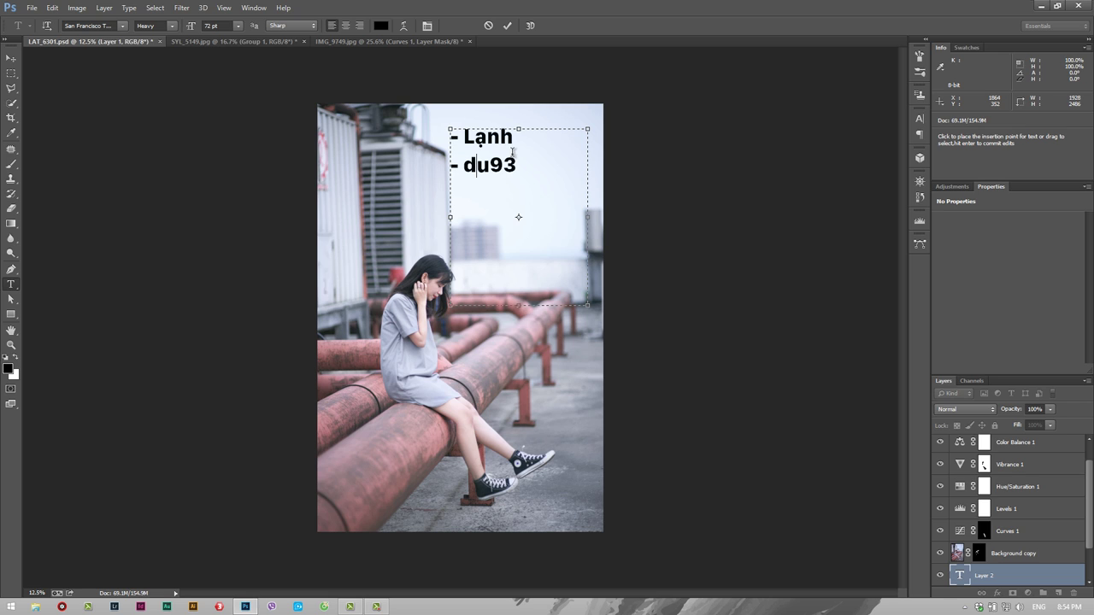
{"action": "key", "text": "BackSpace"}
{"action": "key", "text": "Delete"}
{"action": "key", "text": "Delete"}
{"action": "key", "text": "Delete"}
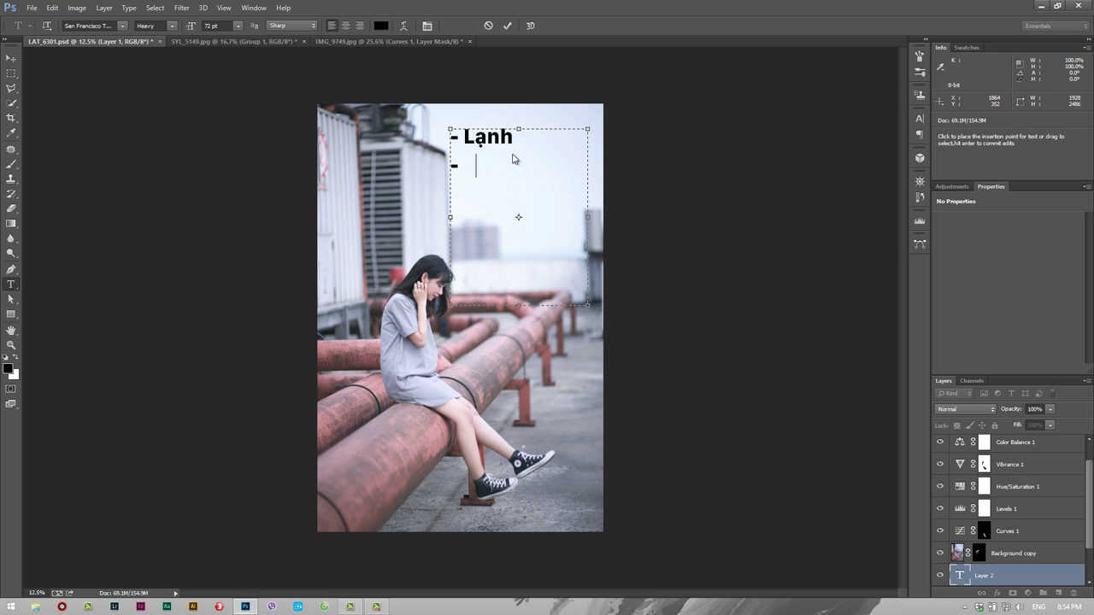
{"action": "type", "text": "ù"}
{"action": "key", "text": "BackSpace"}
Step: Complete the list with '- Đủ contrast', '- chi tiết tối' and '- Sáng'
{"action": "type", "text": "Đu"}
{"action": "type", "text": "ủ   "}
{"action": "type", "text": "tương"}
{"action": "key", "text": "Left"}
{"action": "key", "text": "Left"}
{"action": "key", "text": "Left"}
{"action": "key", "text": "Delete"}
{"action": "key", "text": "Delete"}
{"action": "key", "text": "Delete"}
{"action": "key", "text": "Left"}
{"action": "key", "text": "Delete"}
{"action": "type", "text": "contr"}
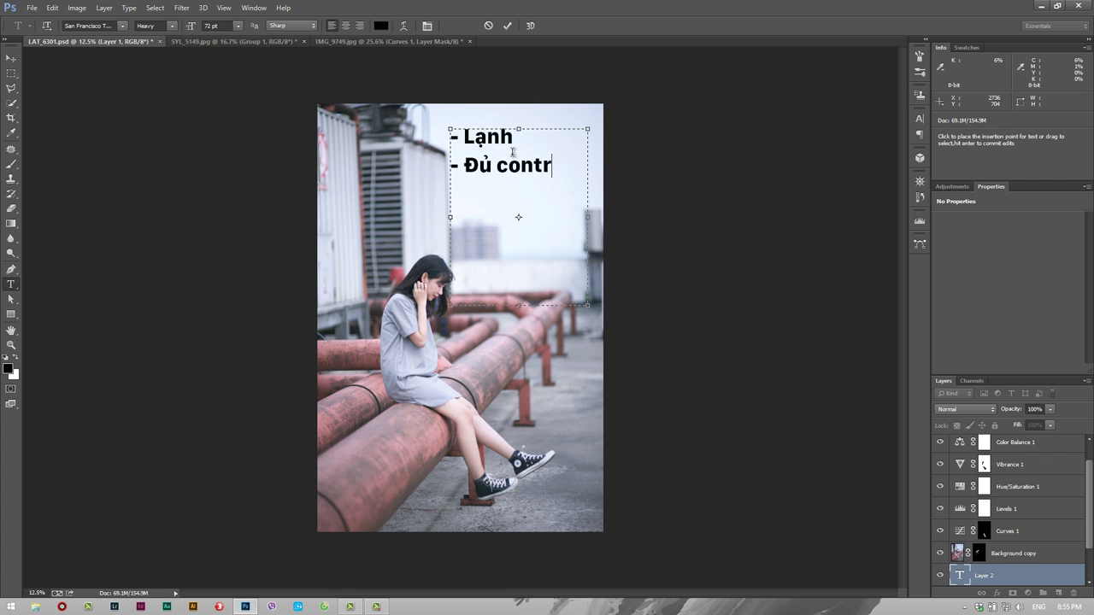
{"action": "type", "text": "ast "}
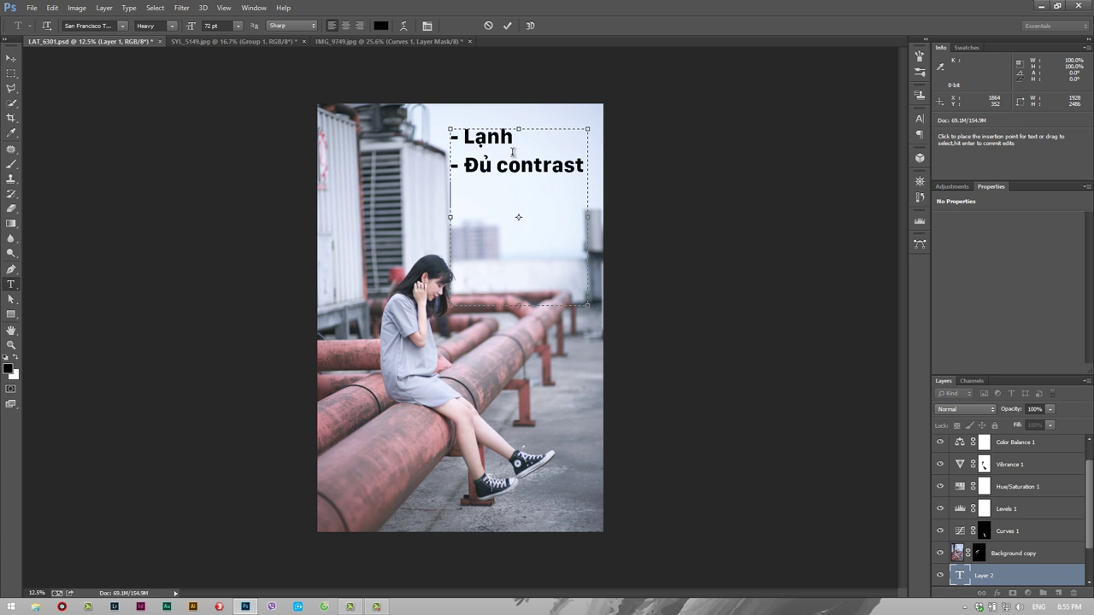
{"action": "type", "text": "-"}
{"action": "type", "text": "chi "}
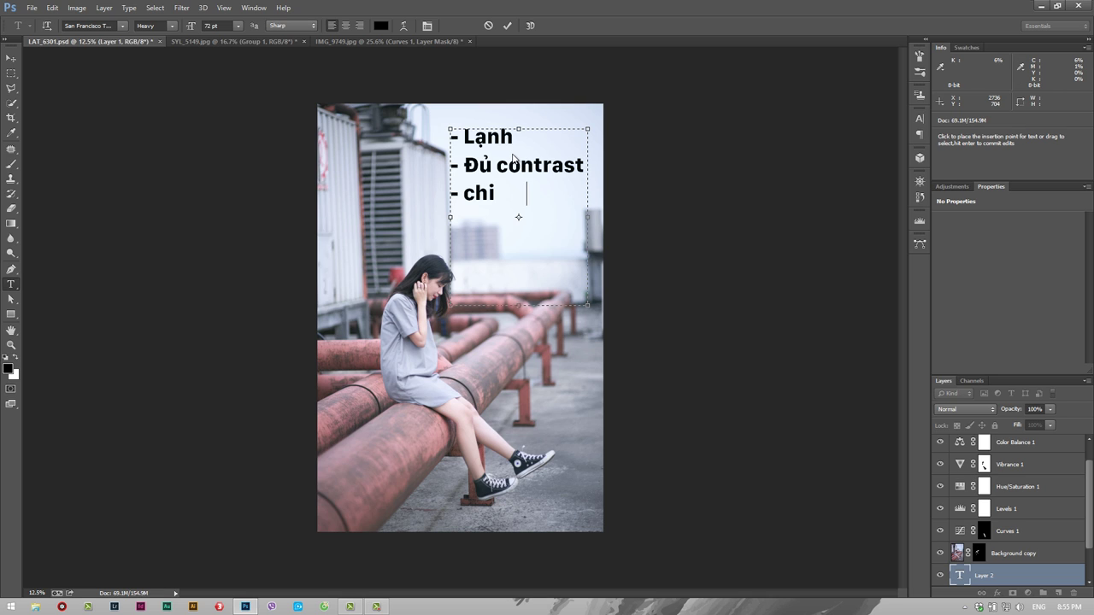
{"action": "type", "text": "tiết "}
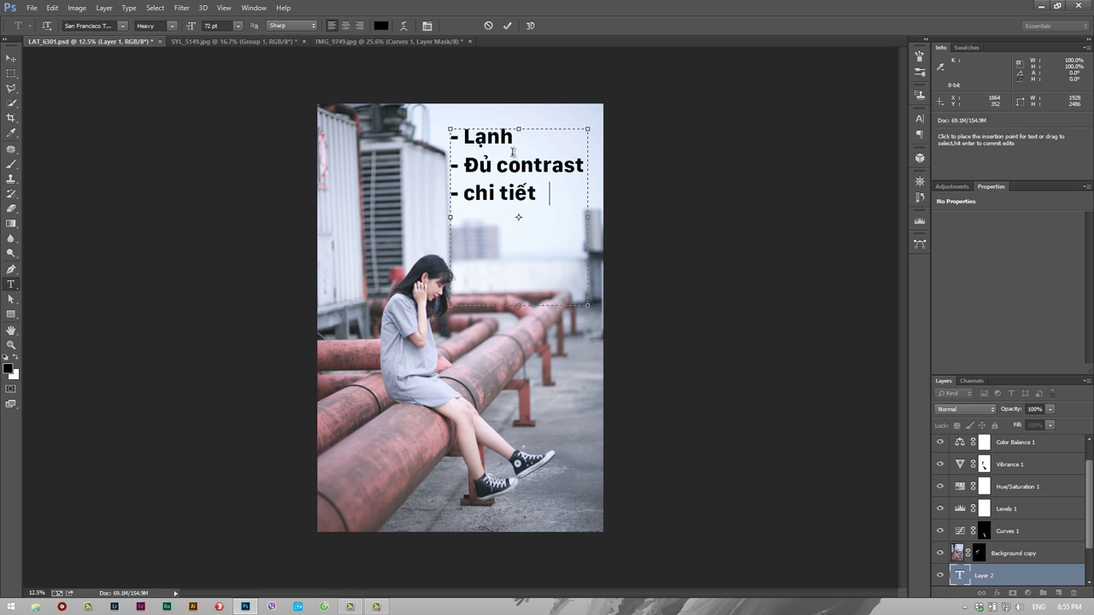
{"action": "type", "text": "tối"}
{"action": "key", "text": "Return"}
{"action": "type", "text": "- "}
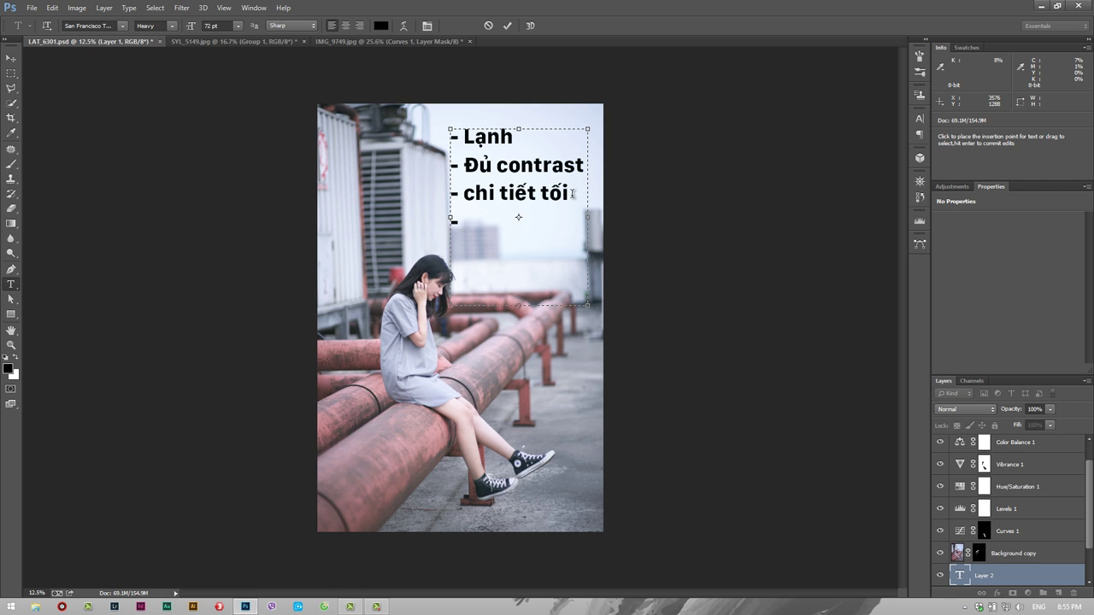
{"action": "type", "text": "Sang"}
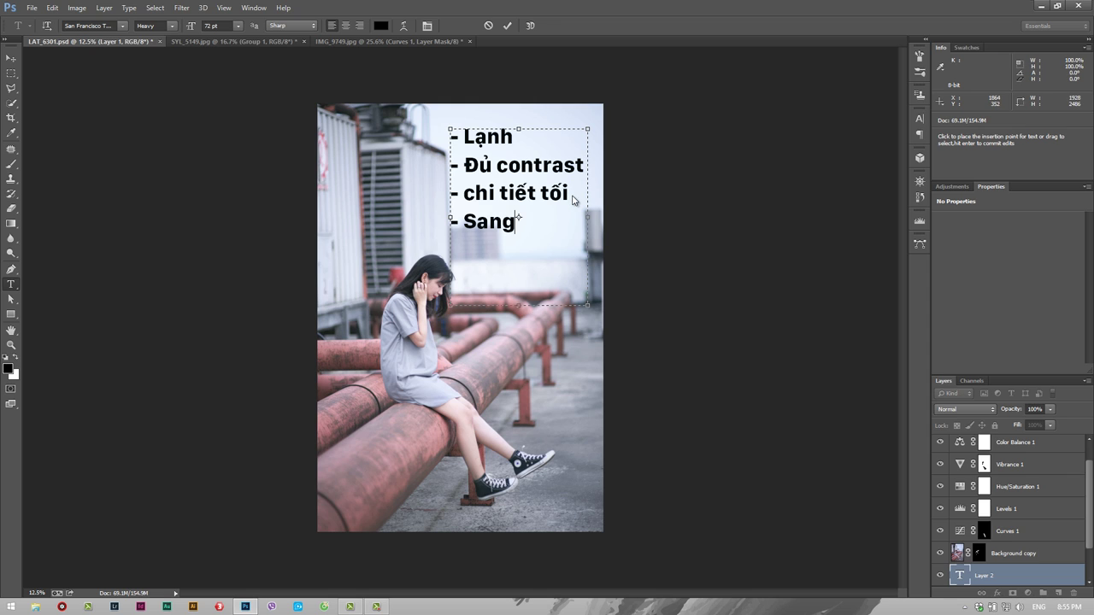
{"action": "type", "text": "s"}
Step: Commit the text and move the list block into place over the sky
{"action": "left_click", "coordinate": [12, 57]}
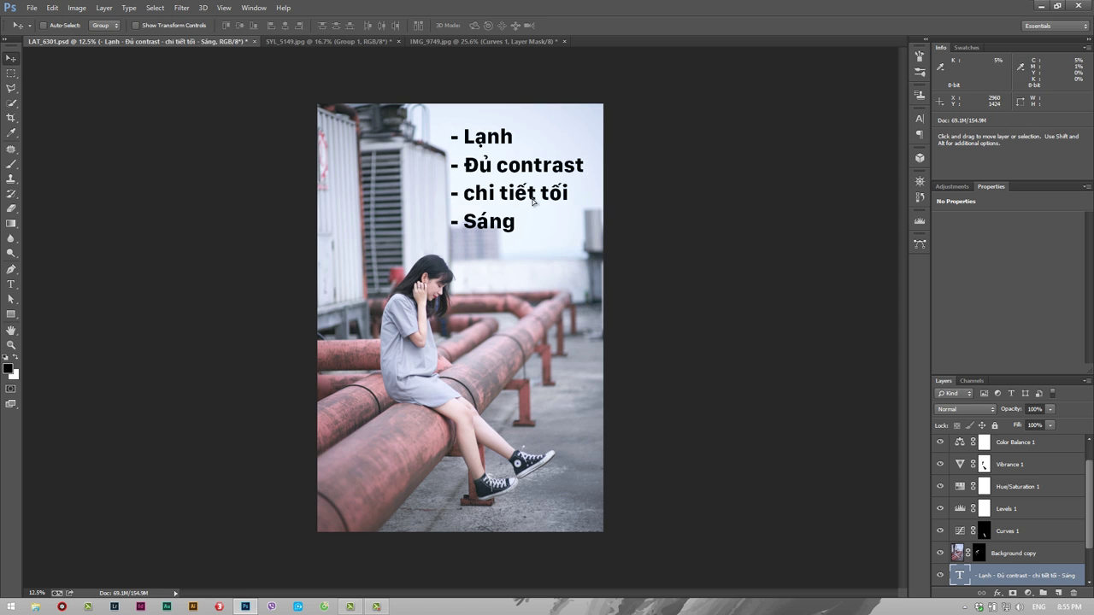
{"action": "left_click_drag", "start_coordinate": [574, 252], "coordinate": [488, 261]}
{"action": "left_click_drag", "start_coordinate": [408, 194], "coordinate": [508, 181]}
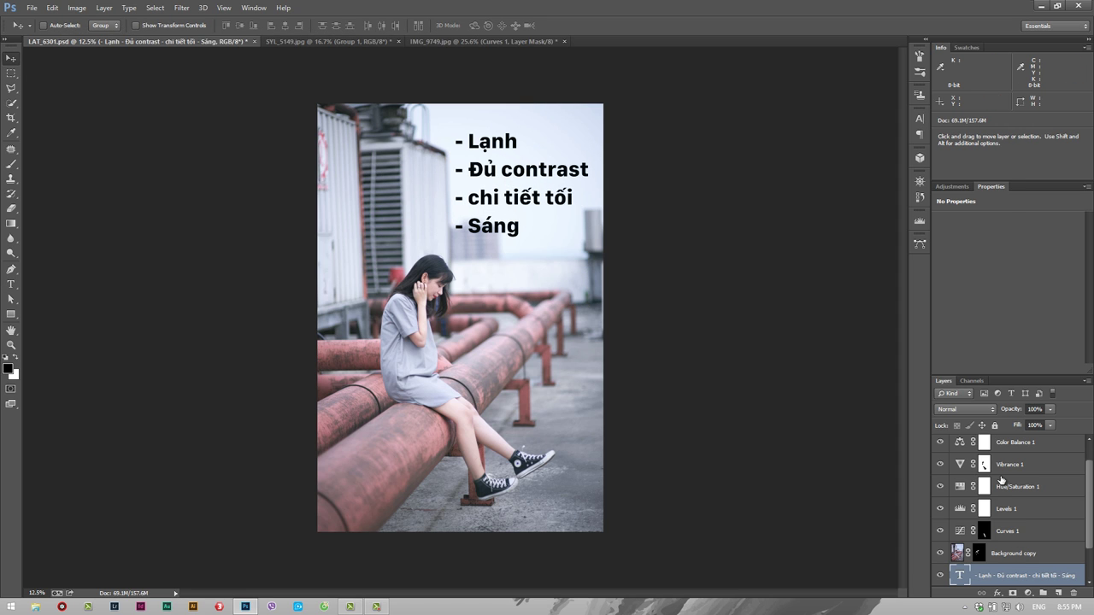
{"action": "scroll", "coordinate": [1002, 480], "scroll_direction": "up", "scroll_amount": 2}
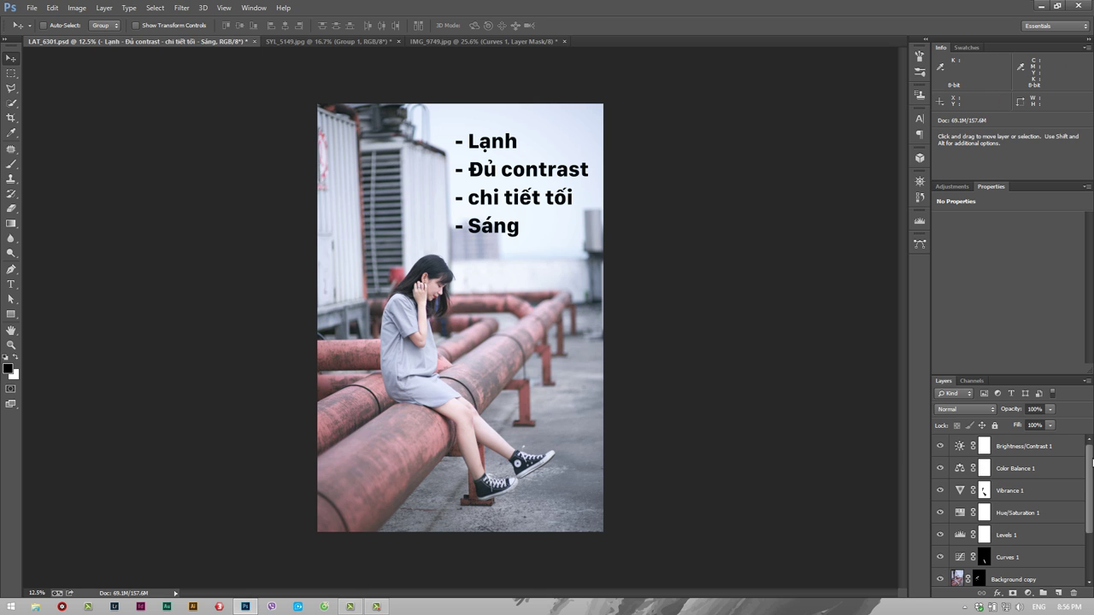
Step: Delete Layer 1 through Brightness/Contrast 1, leaving only the Background layer
{"action": "left_click", "coordinate": [1060, 449]}
{"action": "scroll", "coordinate": [1051, 491], "scroll_direction": "down", "scroll_amount": 3}
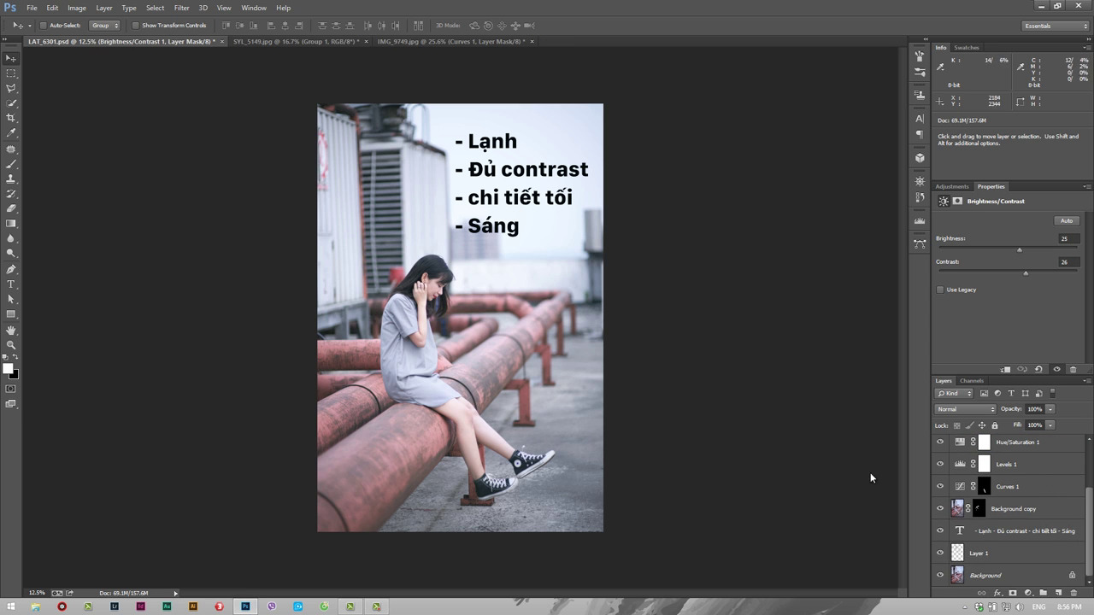
{"action": "scroll", "coordinate": [940, 513], "scroll_direction": "up", "scroll_amount": 3}
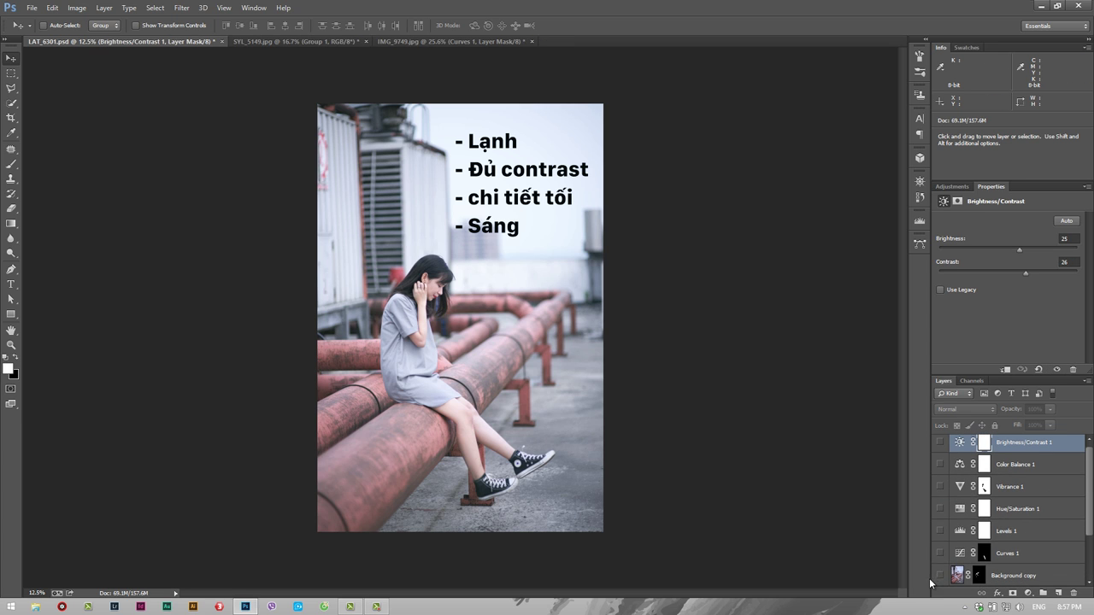
{"action": "scroll", "coordinate": [1034, 466], "scroll_direction": "up", "scroll_amount": 1}
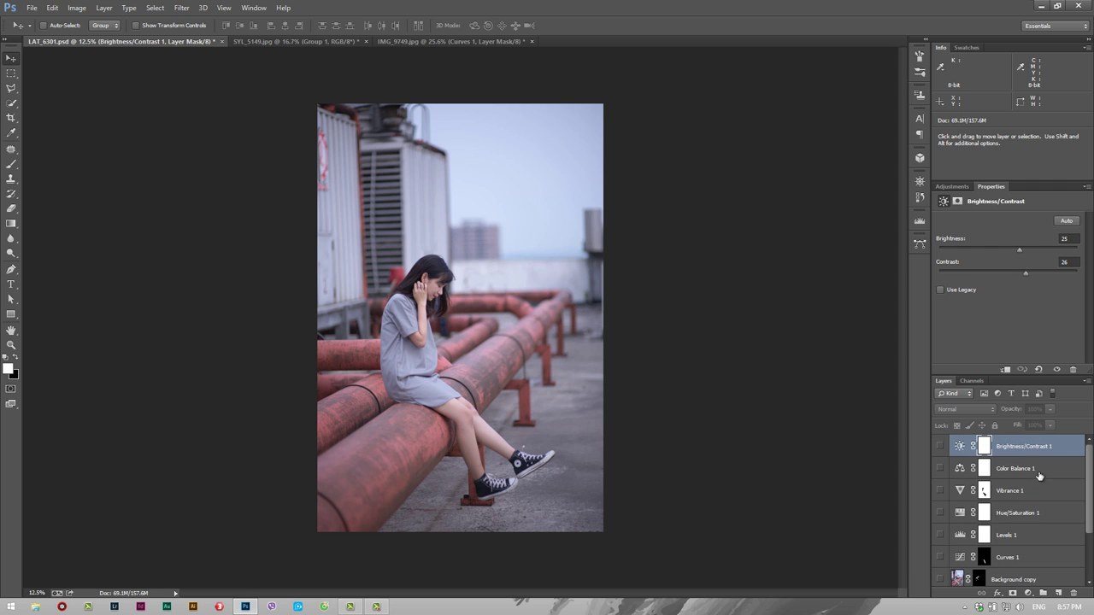
{"action": "scroll", "coordinate": [987, 542], "scroll_direction": "down", "scroll_amount": 3}
{"action": "left_click", "coordinate": [940, 531]}
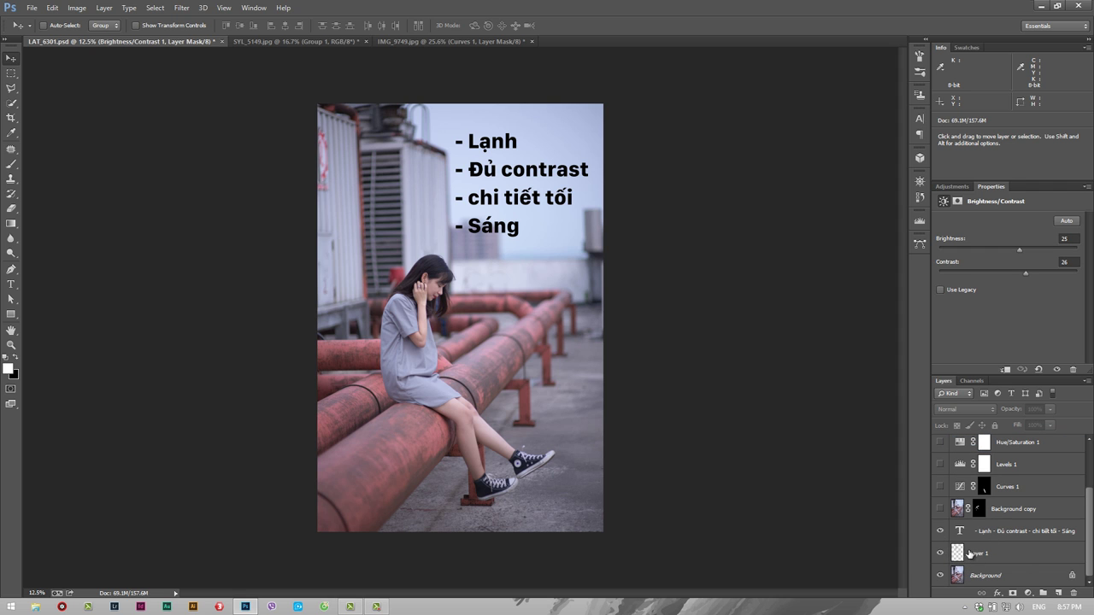
{"action": "left_click", "coordinate": [1025, 556]}
{"action": "scroll", "coordinate": [1025, 530], "scroll_direction": "up", "scroll_amount": 3}
{"action": "left_click", "coordinate": [983, 446], "text": "shift"}
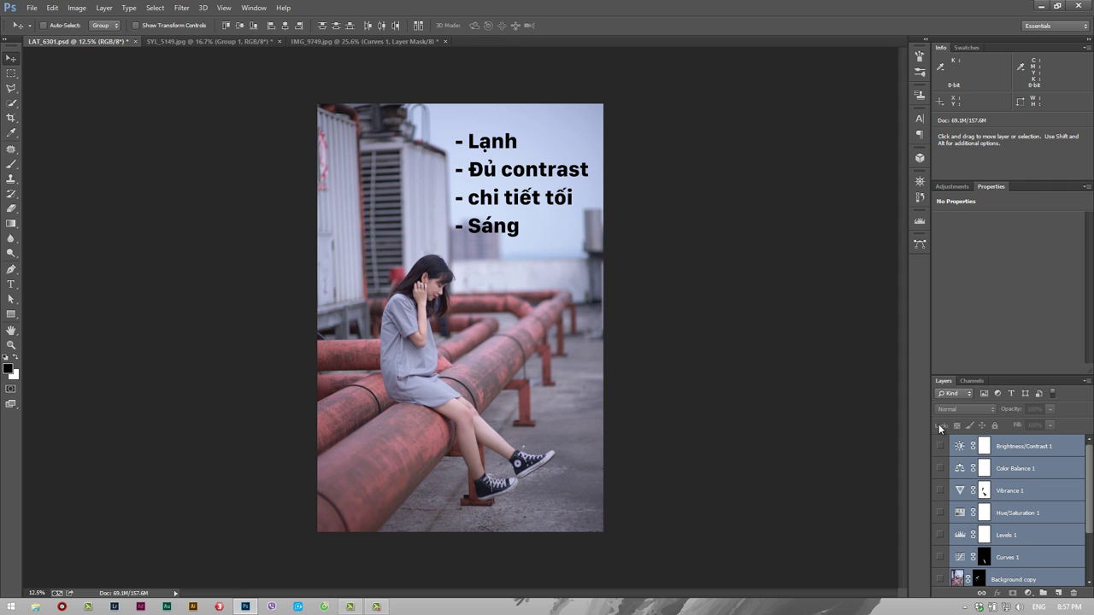
{"action": "key", "text": "Delete"}
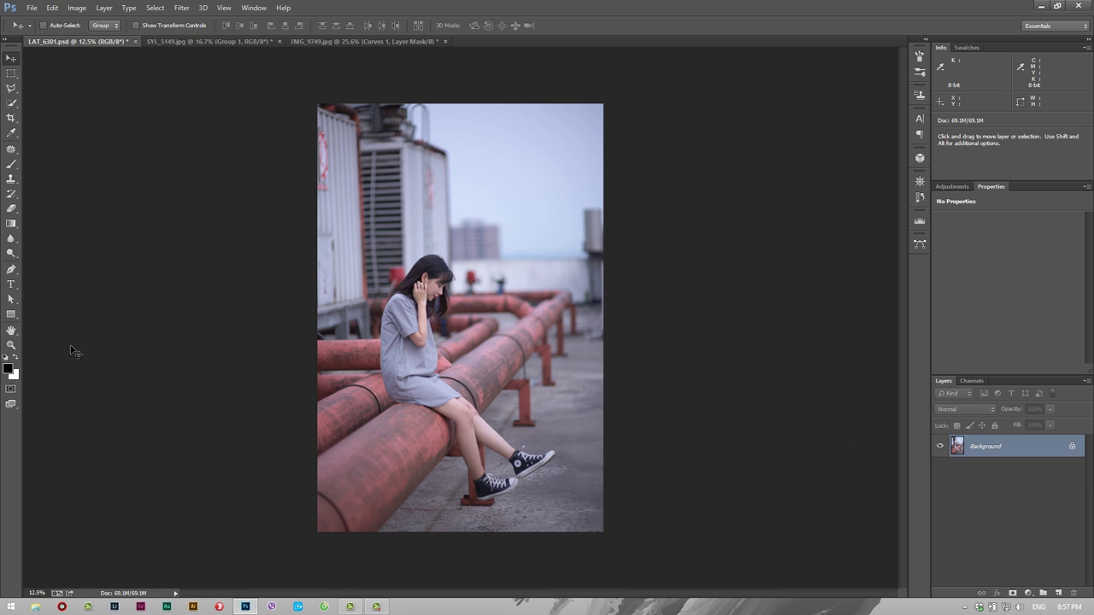
{"action": "left_click", "coordinate": [12, 344]}
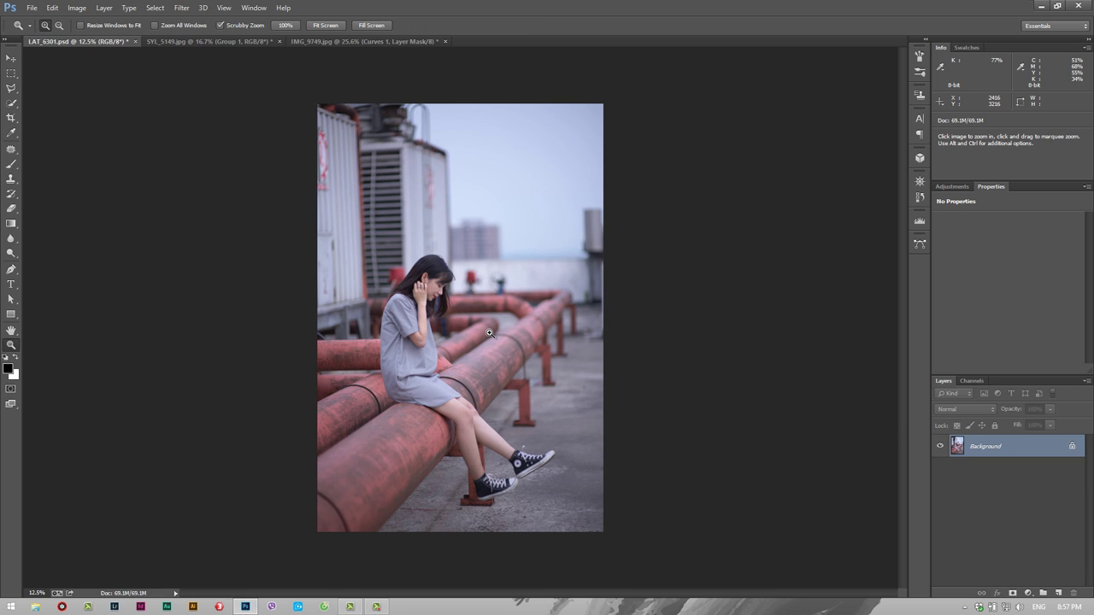
Step: Show the Histogram panel on the Luminosity channel, docked beside Info and Swatches
{"action": "left_click", "coordinate": [242, 9]}
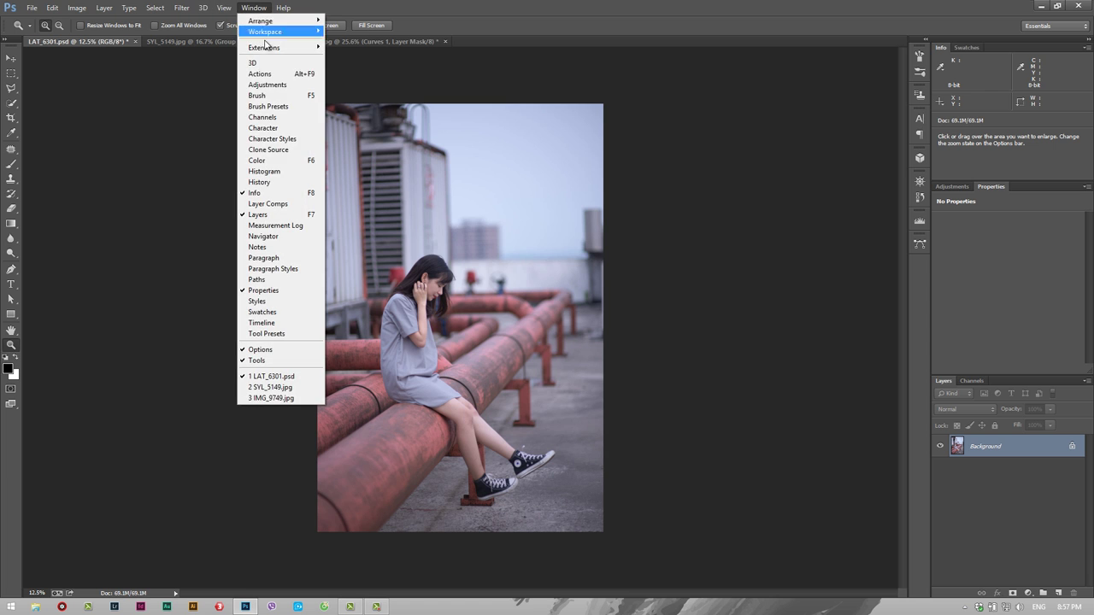
{"action": "left_click", "coordinate": [277, 174]}
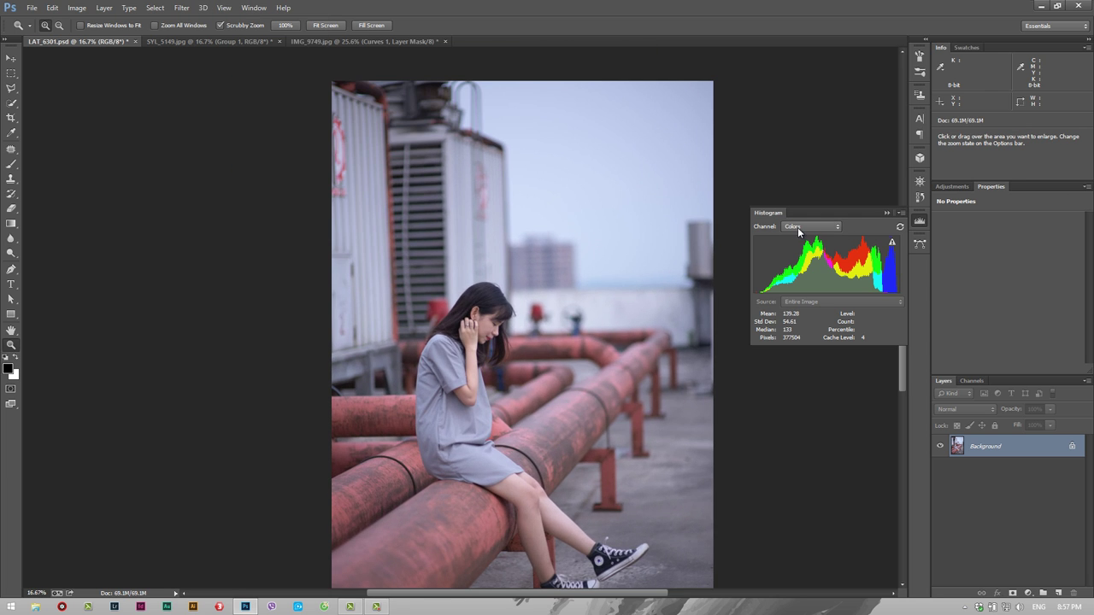
{"action": "left_click", "coordinate": [824, 225]}
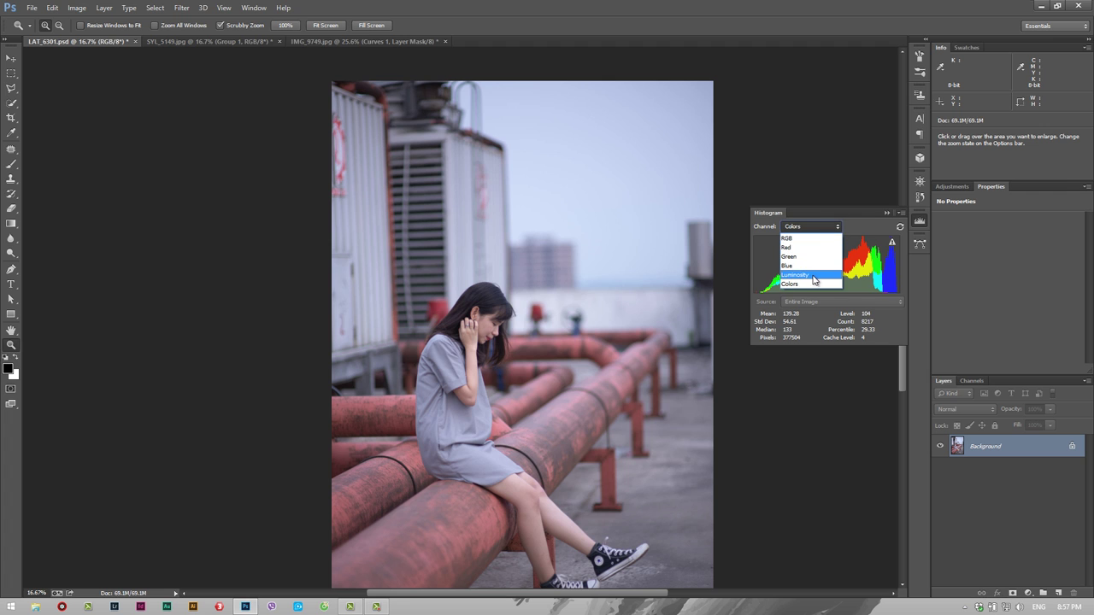
{"action": "left_click", "coordinate": [818, 274]}
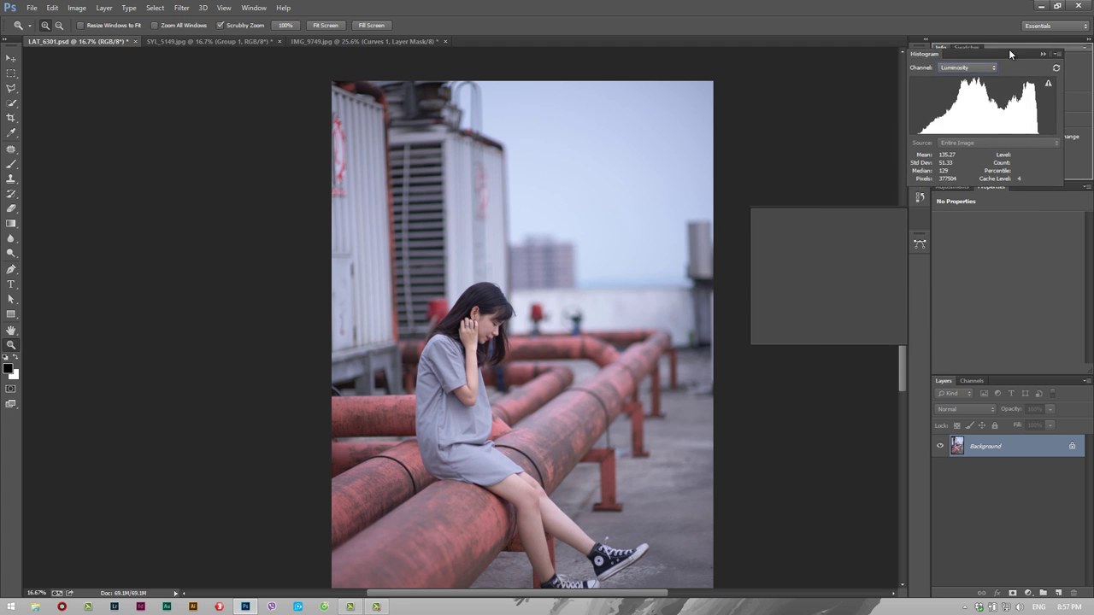
{"action": "left_click_drag", "start_coordinate": [857, 212], "coordinate": [993, 52]}
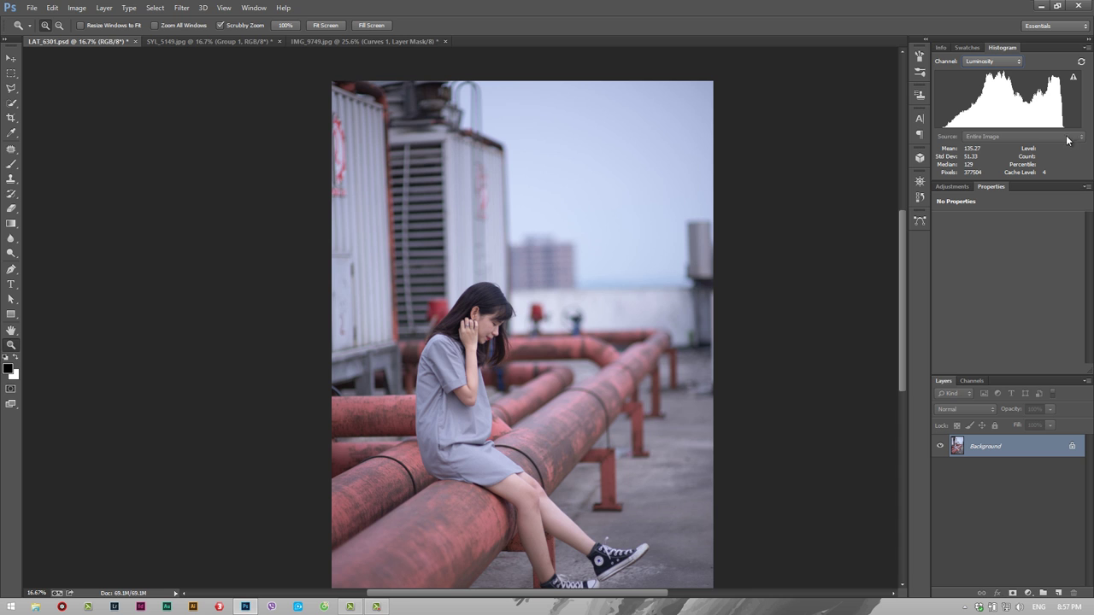
Step: Add a Levels layer with input black at 16 and white at 226
{"action": "left_click", "coordinate": [1028, 593]}
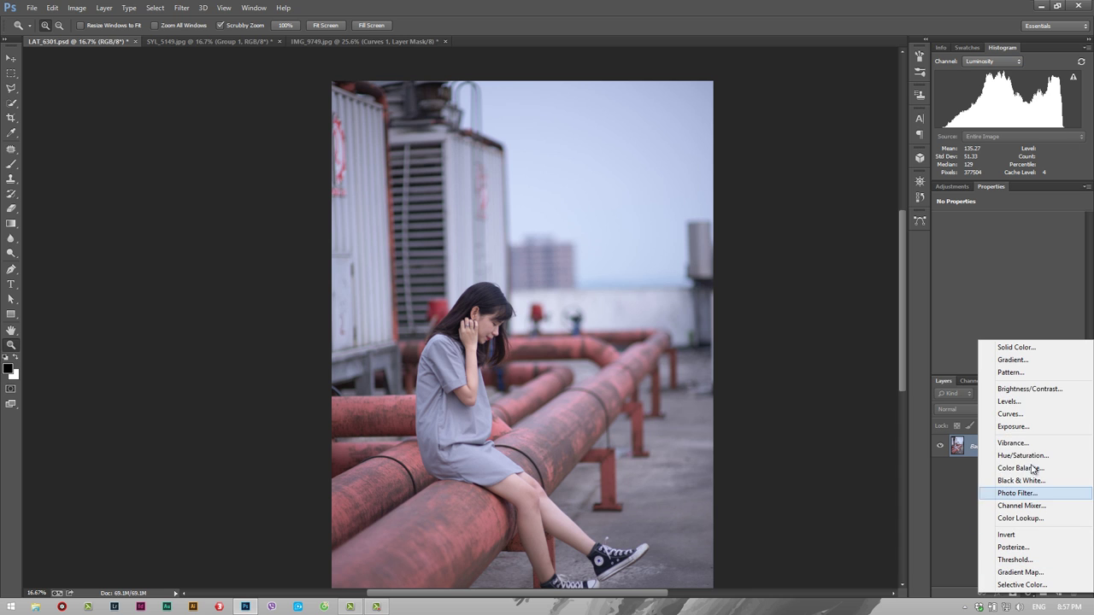
{"action": "left_click", "coordinate": [1008, 401]}
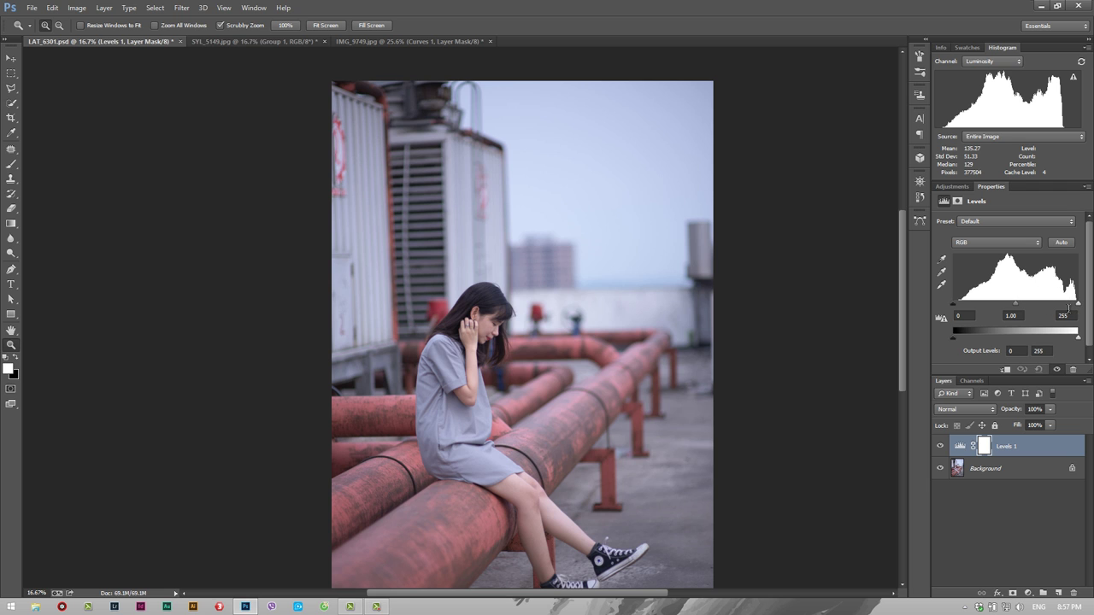
{"action": "left_click_drag", "start_coordinate": [953, 302], "coordinate": [956, 302]}
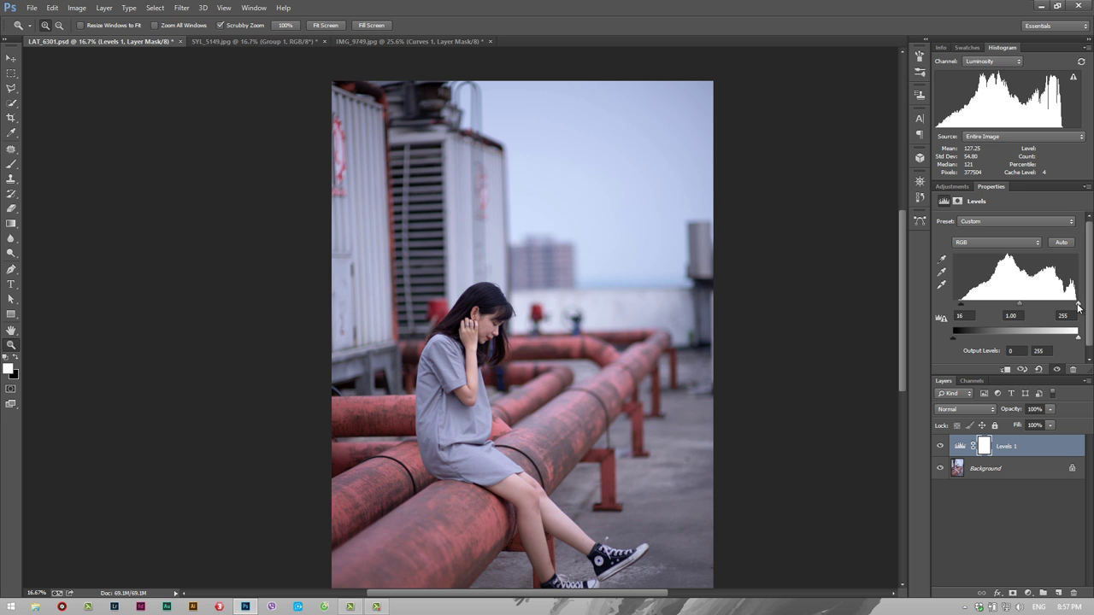
{"action": "left_click_drag", "start_coordinate": [1078, 307], "coordinate": [1063, 307]}
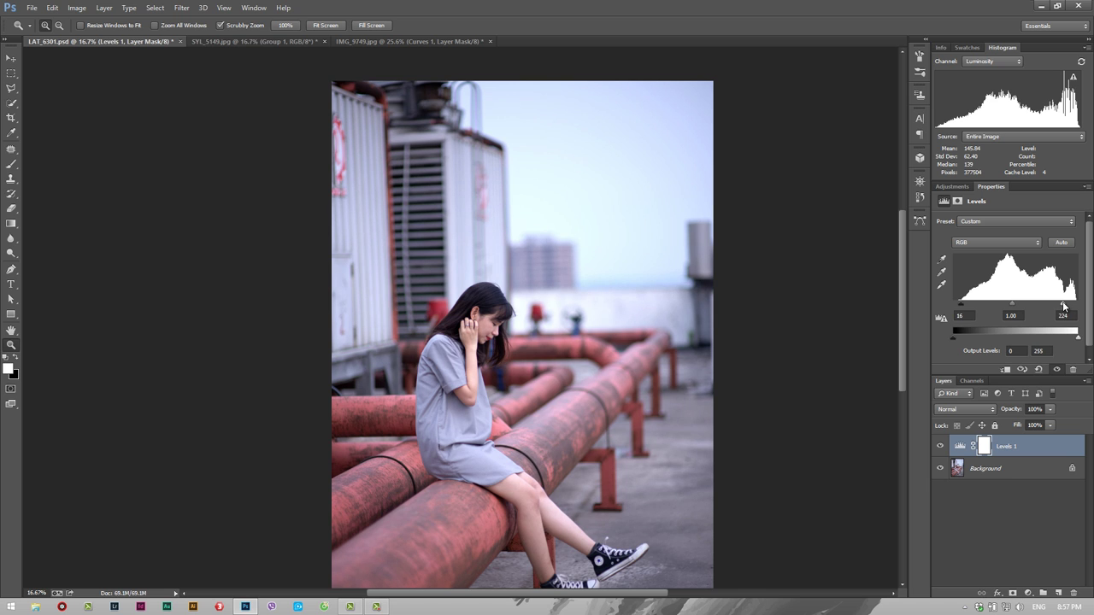
{"action": "left_click_drag", "start_coordinate": [1063, 305], "coordinate": [1065, 305]}
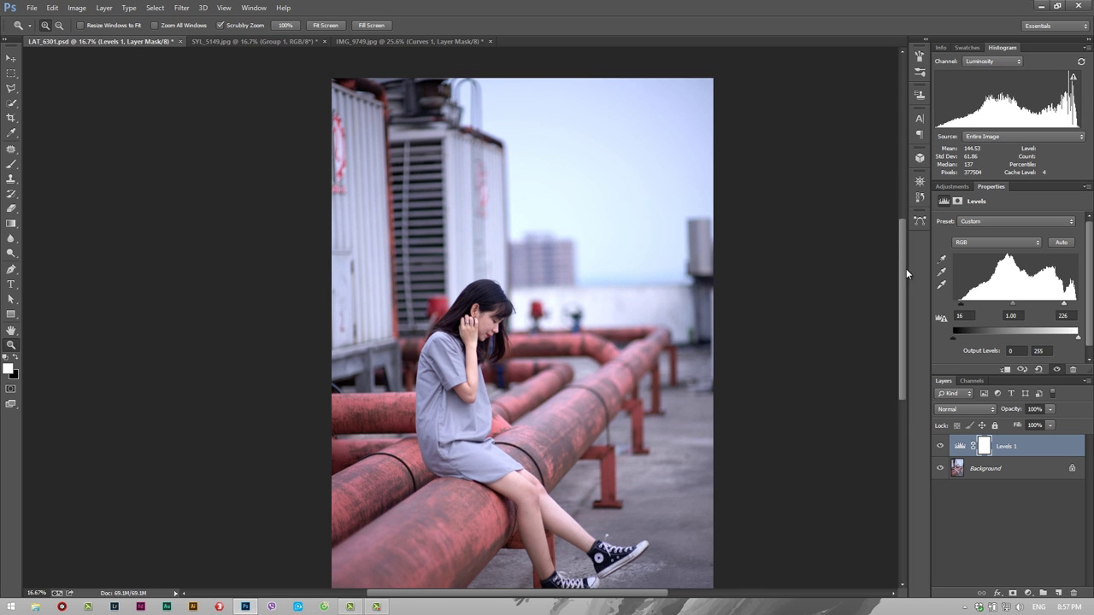
{"action": "left_click_drag", "start_coordinate": [901, 241], "coordinate": [902, 286]}
Step: Set the Levels 1 layer's blend mode to Luminosity
{"action": "left_click", "coordinate": [961, 410]}
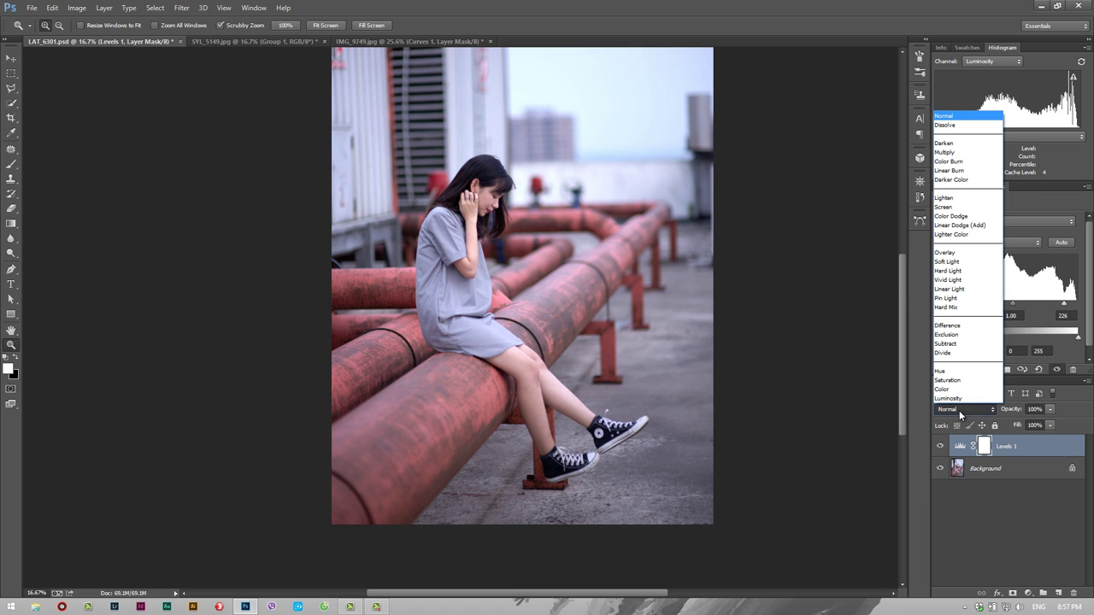
{"action": "left_click", "coordinate": [1048, 446]}
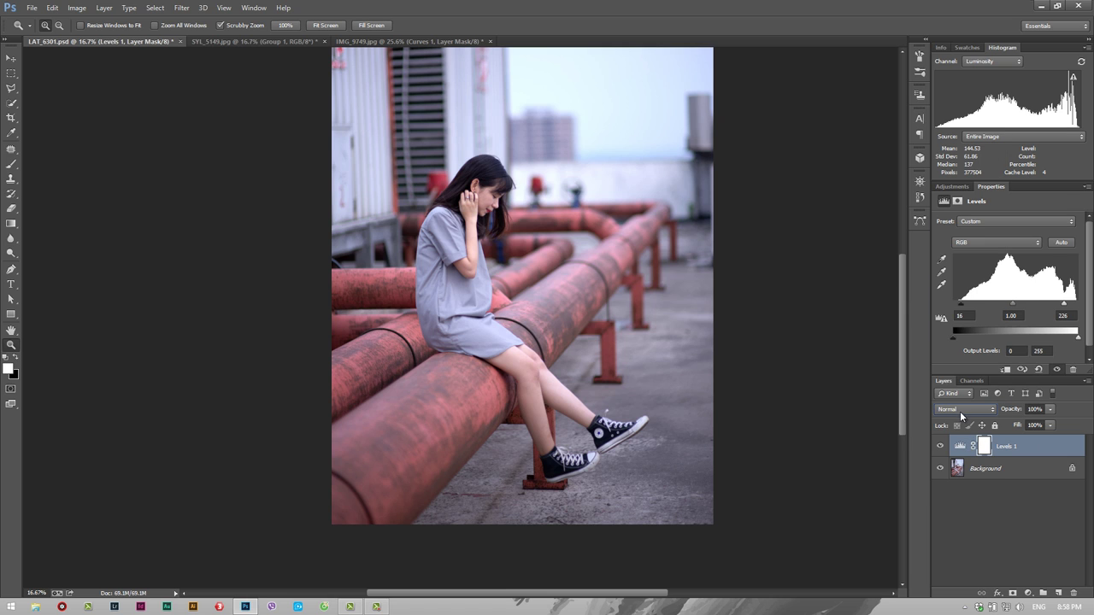
{"action": "left_click", "coordinate": [962, 411]}
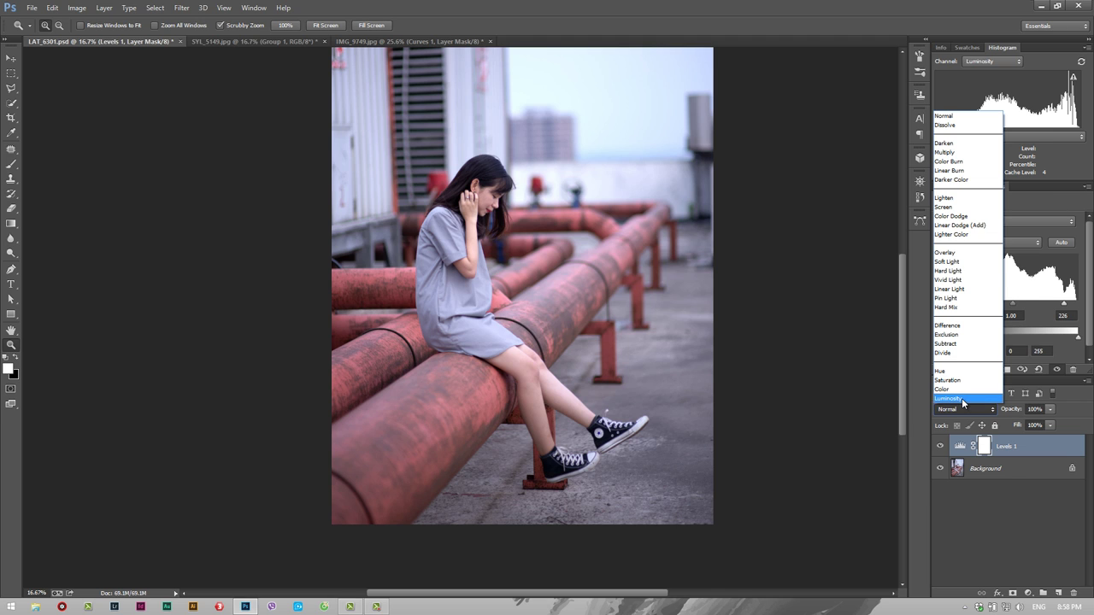
{"action": "left_click", "coordinate": [963, 399]}
{"action": "key", "text": "ctrl+2"}
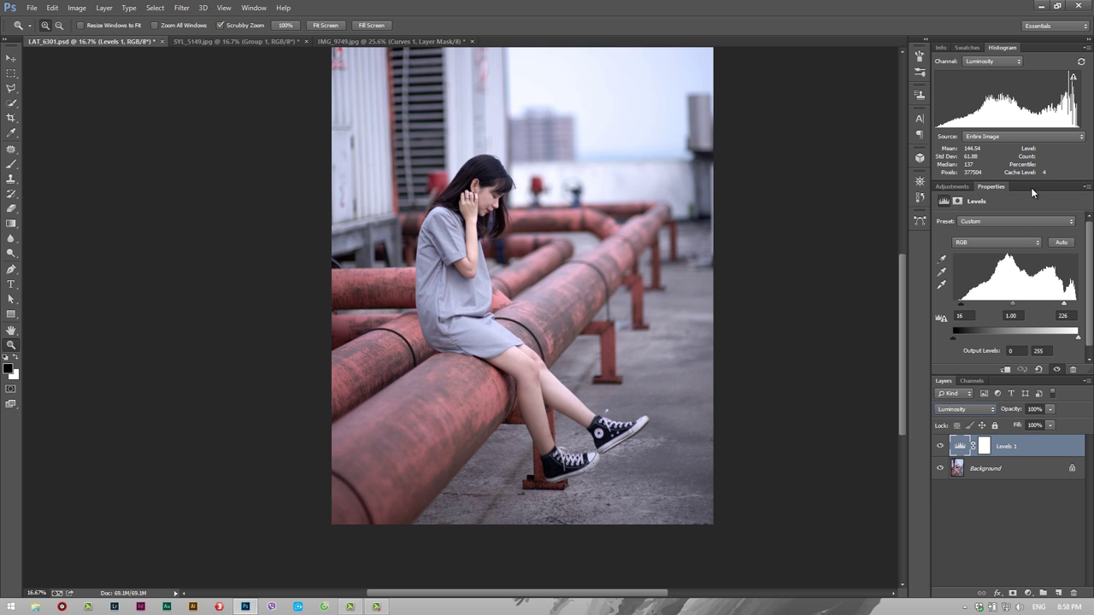
Step: Select the Background layer, show the Info readout, and zoom in on the face
{"action": "left_click", "coordinate": [1012, 468]}
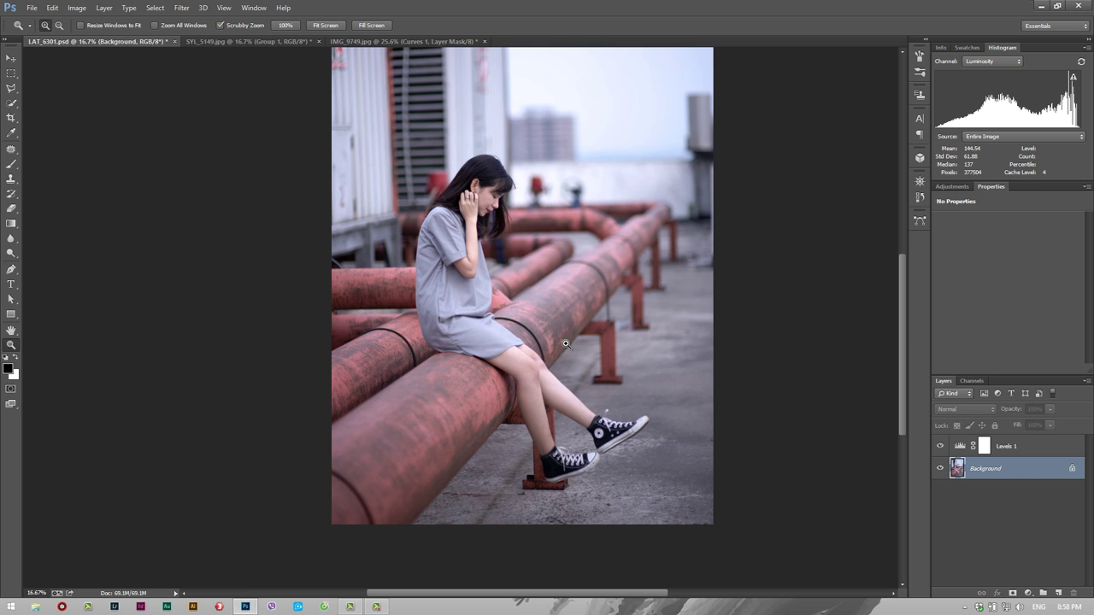
{"action": "left_click", "coordinate": [941, 47]}
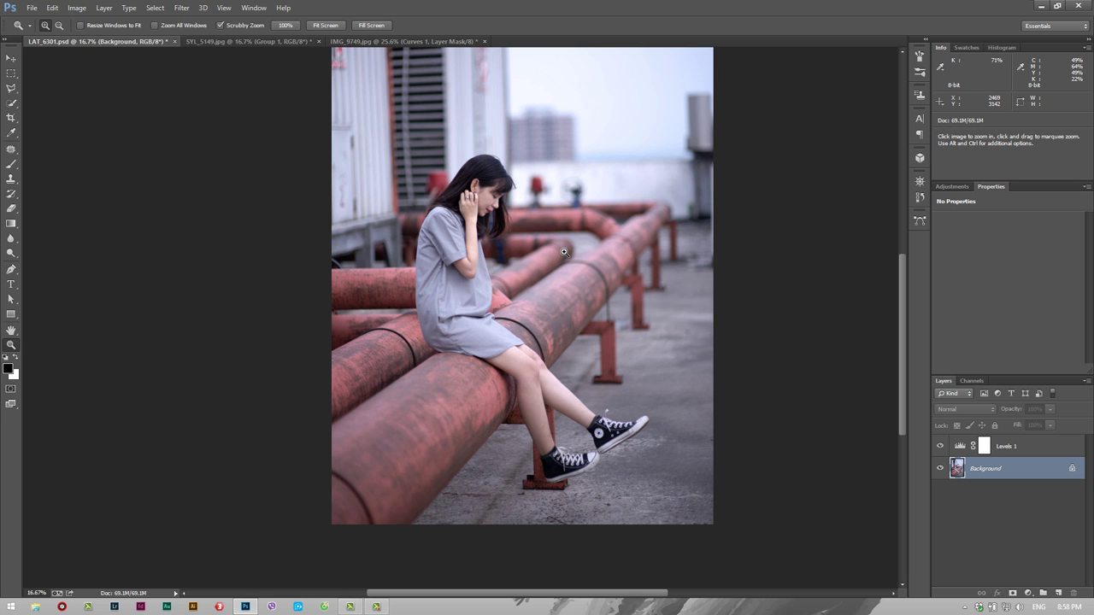
{"action": "scroll", "coordinate": [552, 258], "scroll_direction": "down", "scroll_amount": 1}
{"action": "scroll", "coordinate": [552, 258], "scroll_direction": "up", "scroll_amount": 1}
{"action": "left_click_drag", "start_coordinate": [508, 289], "coordinate": [533, 291]}
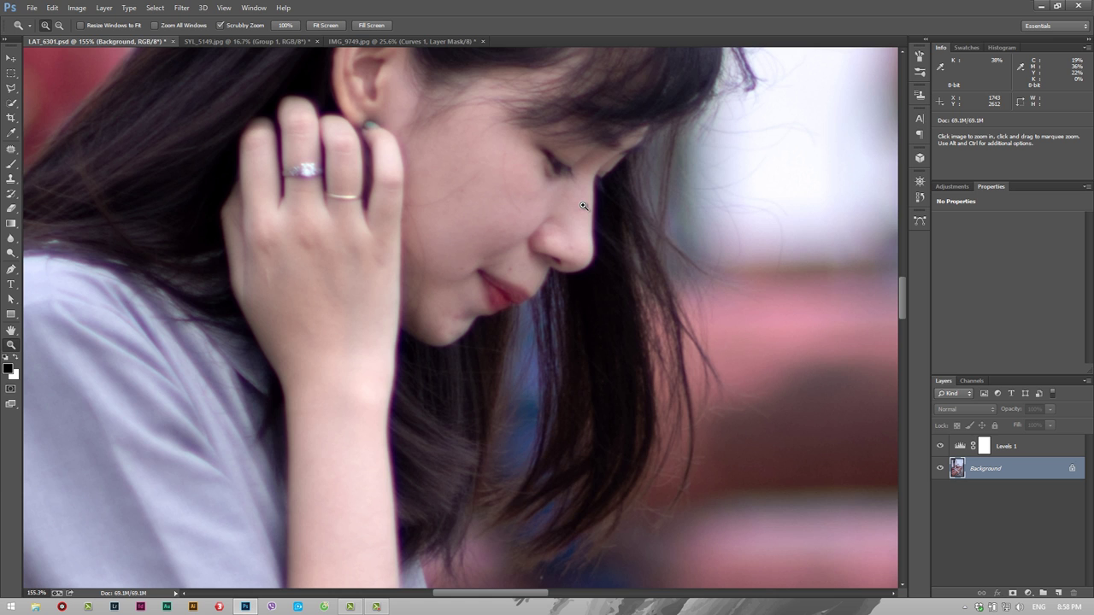
Step: Duplicate Background and apply Unsharp Mask at 149%, radius 1.5 px, threshold 5
{"action": "key", "text": "ctrl+j"}
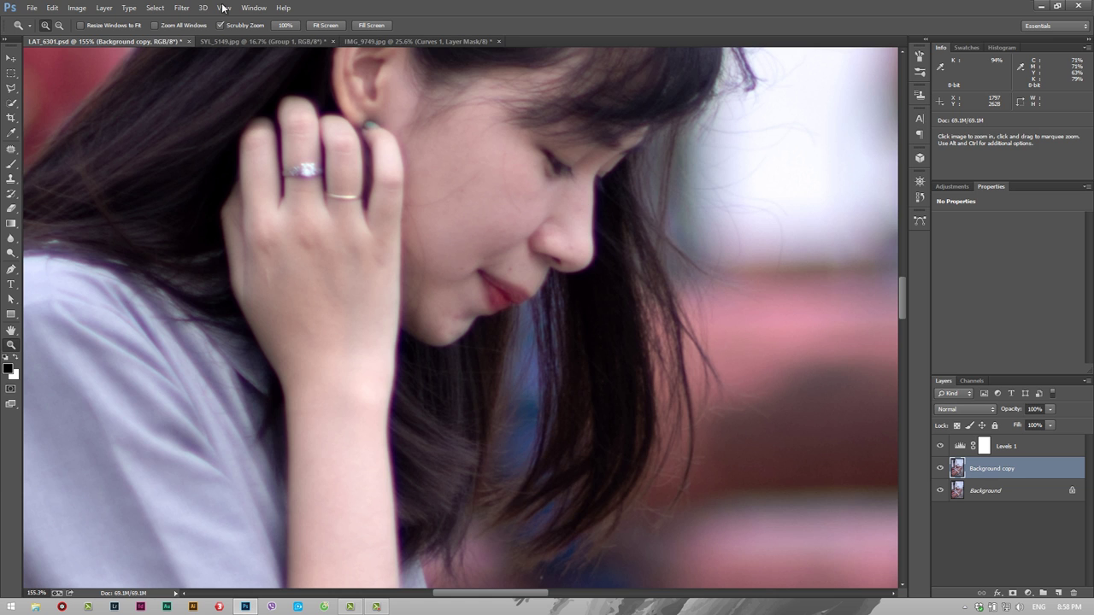
{"action": "left_click", "coordinate": [180, 8]}
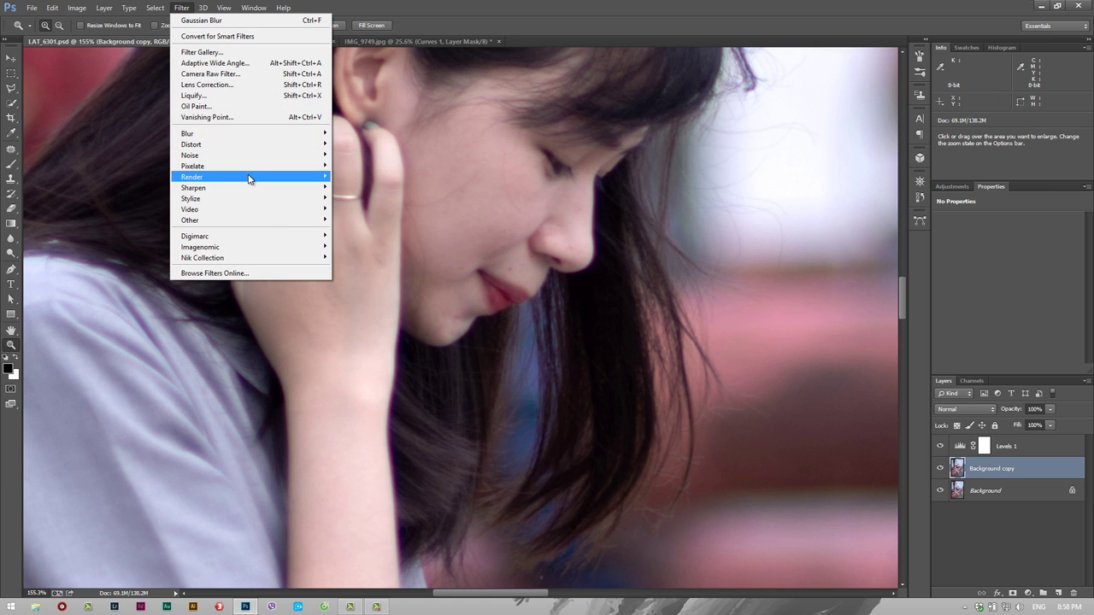
{"action": "mouse_move", "coordinate": [193, 187]}
{"action": "left_click", "coordinate": [135, 240]}
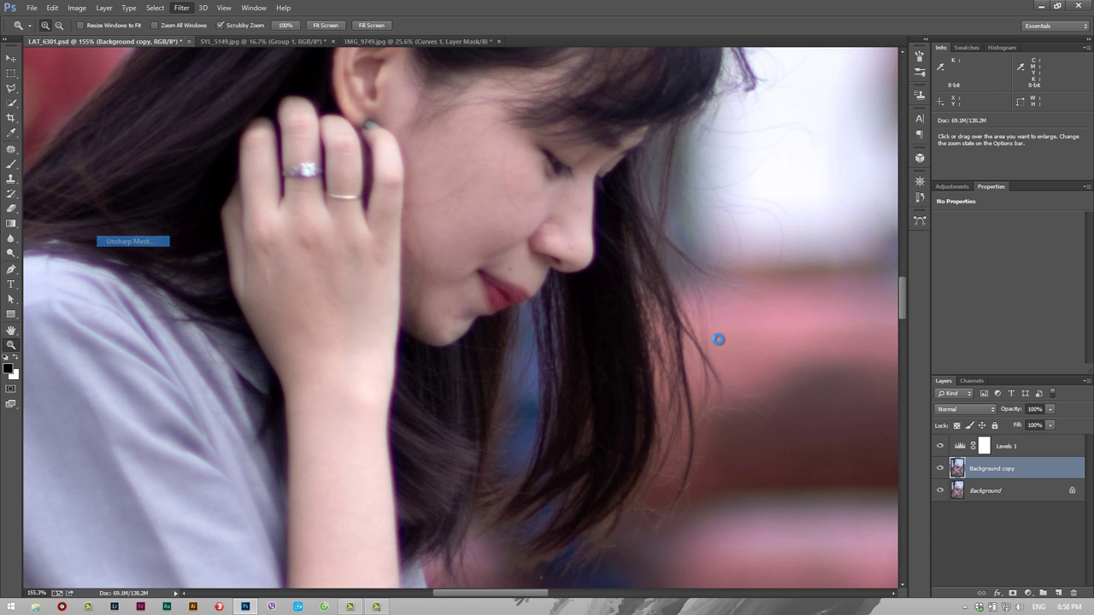
{"action": "left_click_drag", "start_coordinate": [757, 350], "coordinate": [760, 351]}
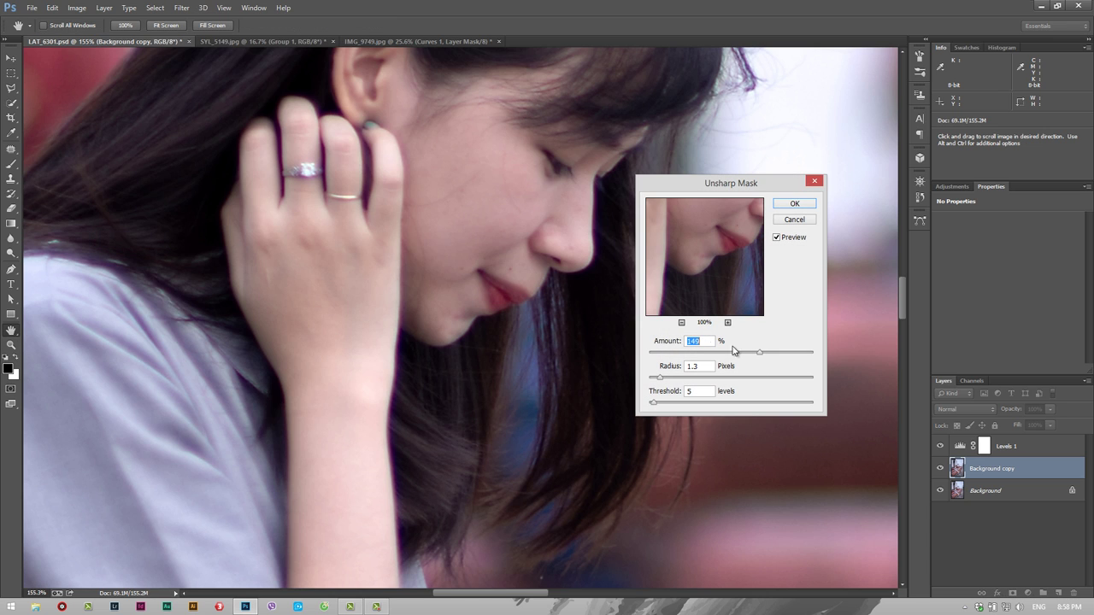
{"action": "left_click_drag", "start_coordinate": [739, 220], "coordinate": [724, 280]}
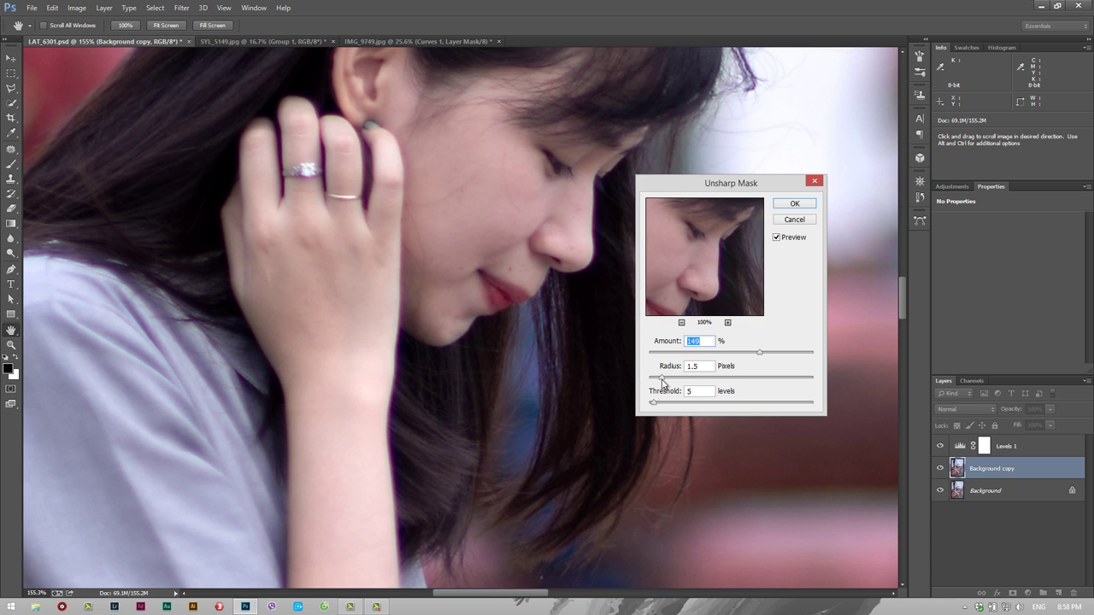
{"action": "key", "text": "Tab"}
{"action": "left_click", "coordinate": [794, 203]}
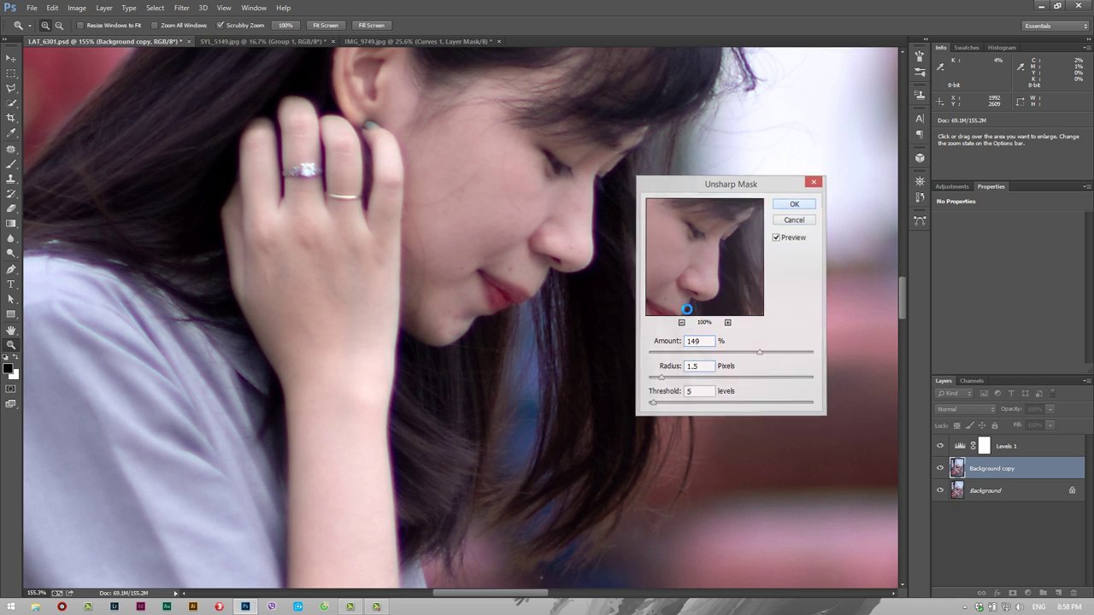
{"action": "key", "text": "z"}
{"action": "mouse_move", "coordinate": [628, 261]}
{"action": "left_mouse_down"}
{"action": "mouse_move", "coordinate": [562, 274]}
{"action": "mouse_move", "coordinate": [617, 296]}
{"action": "left_mouse_up"}
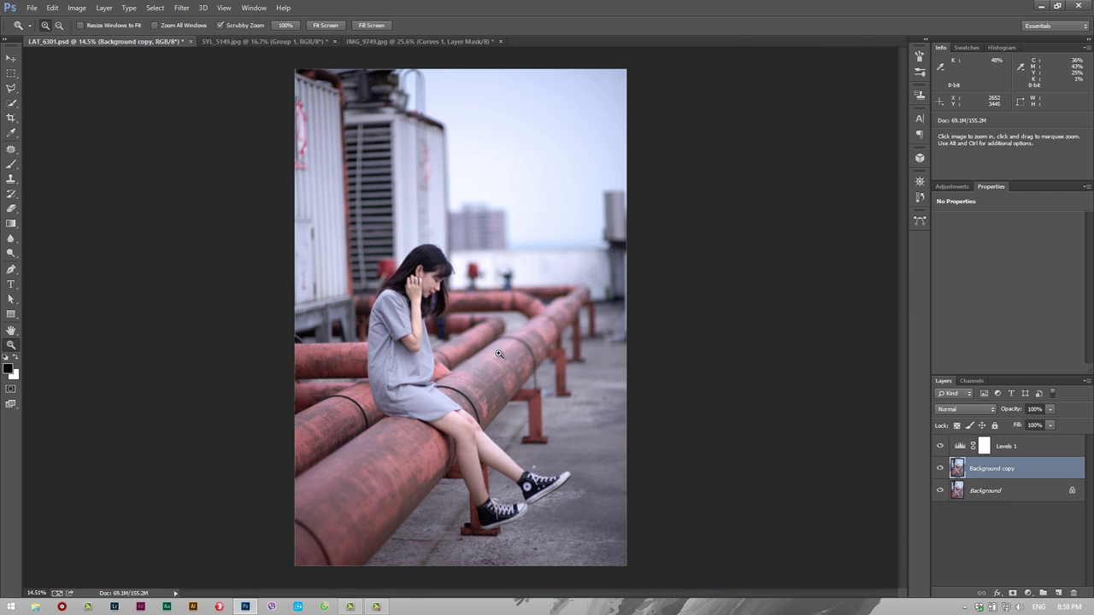
Step: Add a Curves 1 layer with the RGB curve bent upward to lift midtones
{"action": "left_click", "coordinate": [1001, 47]}
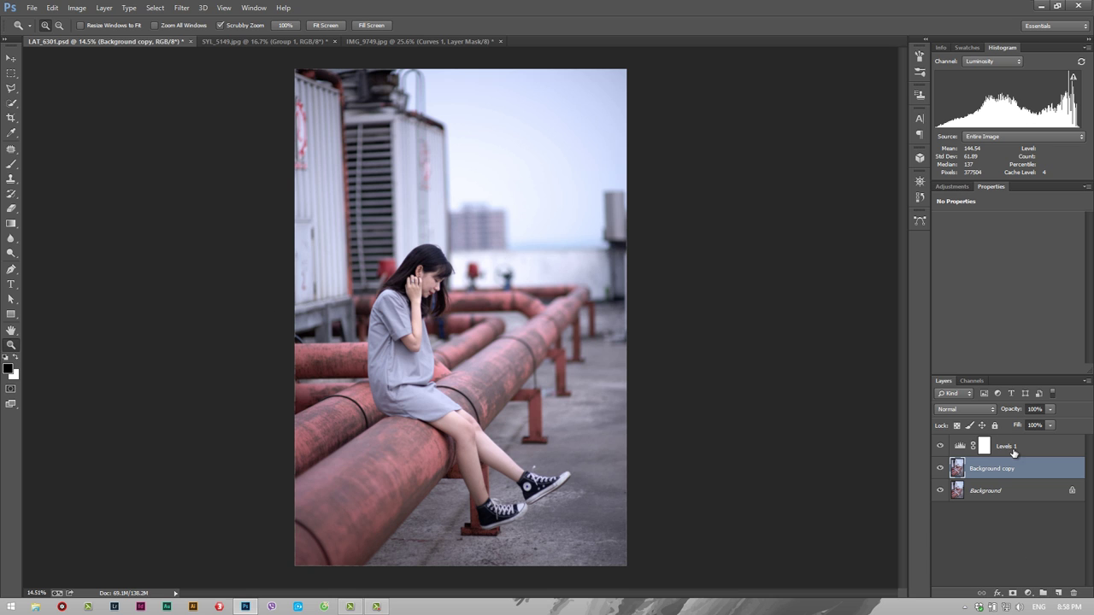
{"action": "left_click", "coordinate": [1028, 593]}
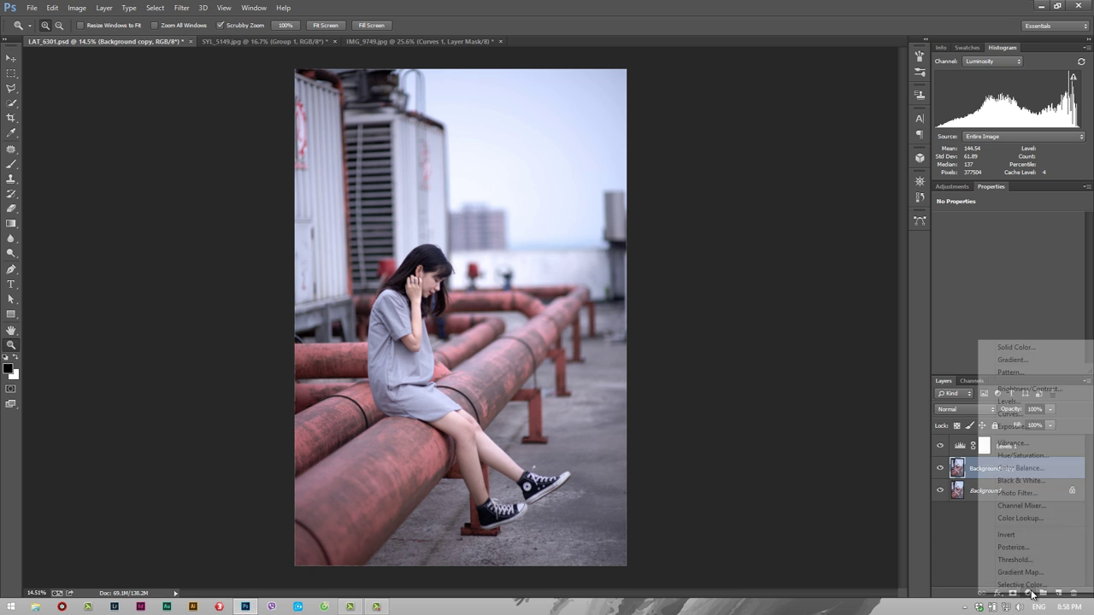
{"action": "left_click", "coordinate": [1009, 414]}
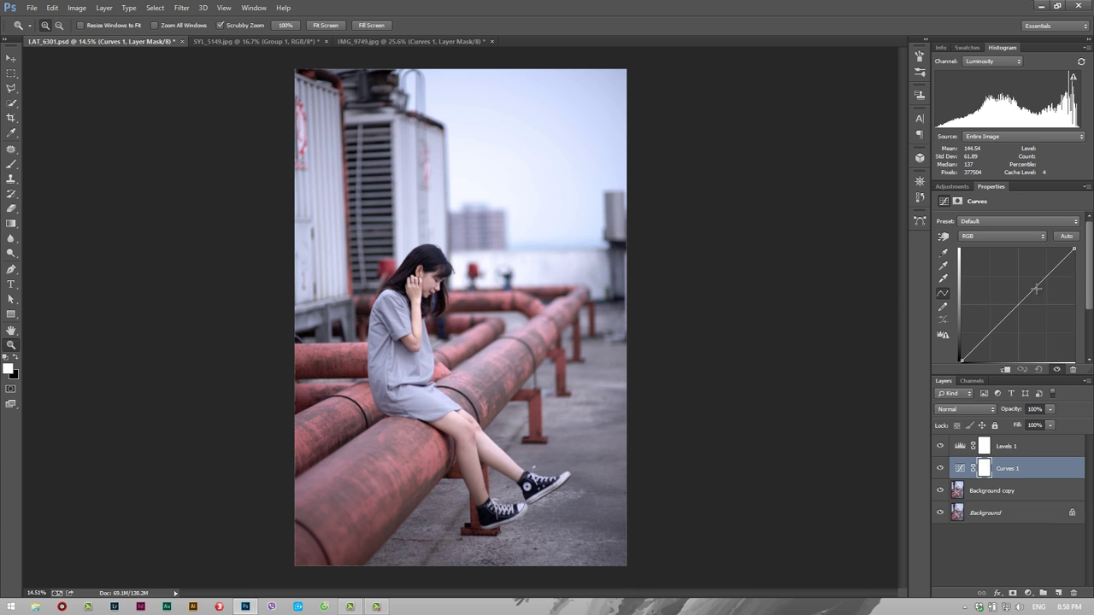
{"action": "left_click_drag", "start_coordinate": [1035, 284], "coordinate": [1031, 281]}
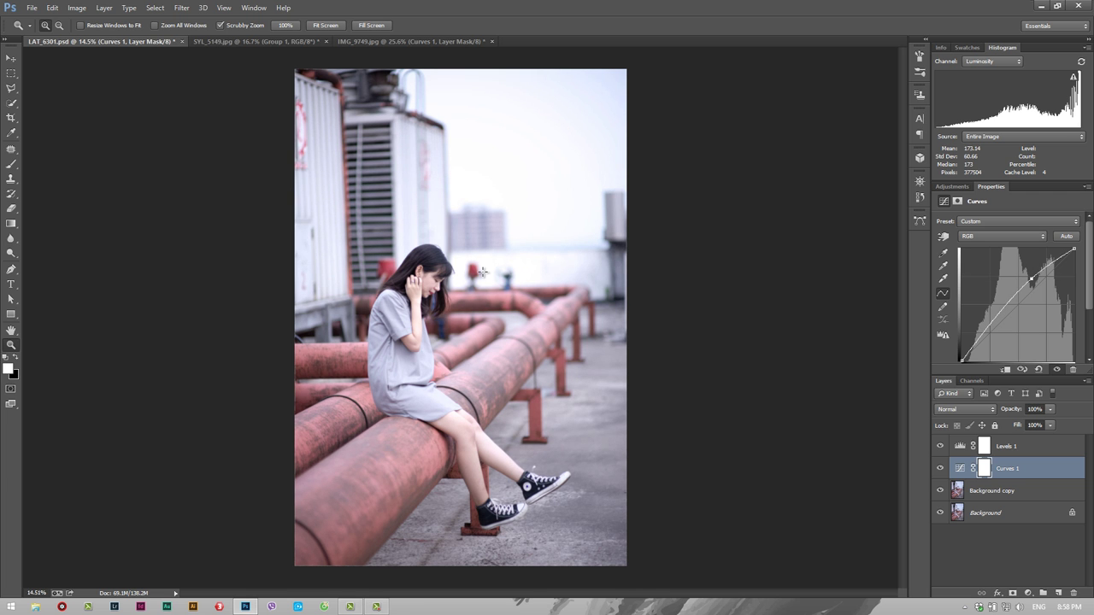
{"action": "left_click_drag", "start_coordinate": [482, 272], "coordinate": [415, 326]}
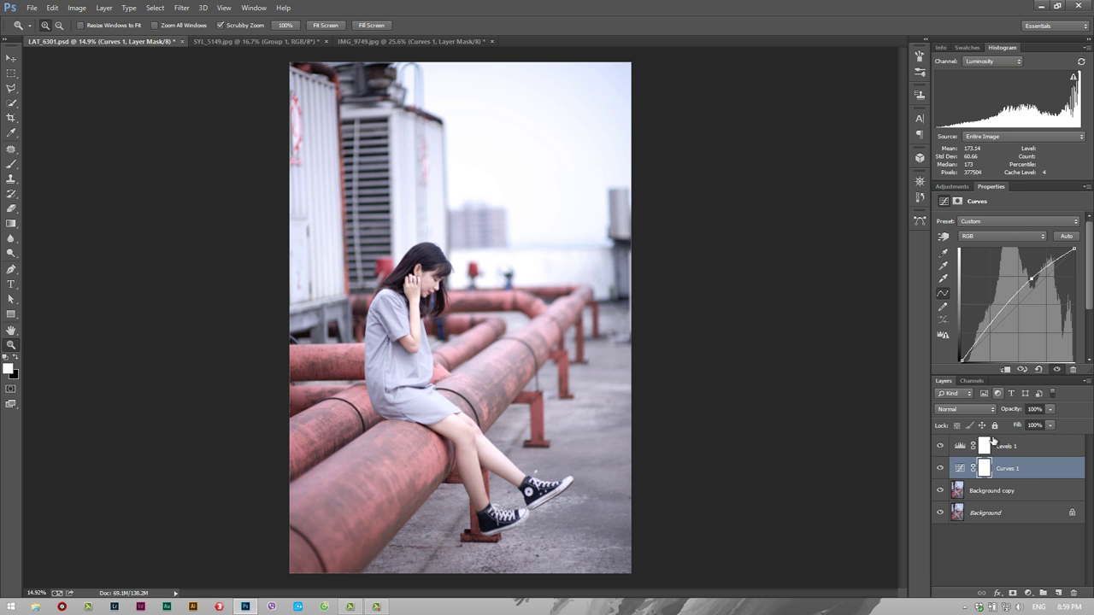
Step: Select Levels 1 and delete an accidentally added Hue/Saturation layer
{"action": "left_click", "coordinate": [1006, 489]}
{"action": "left_click", "coordinate": [1007, 445]}
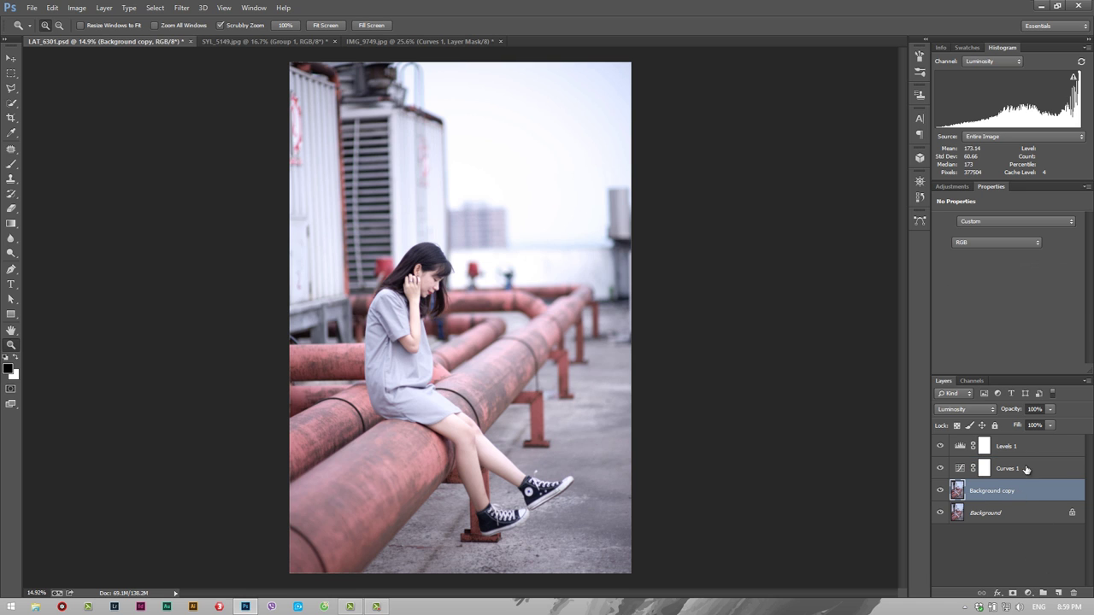
{"action": "left_click", "coordinate": [1028, 592]}
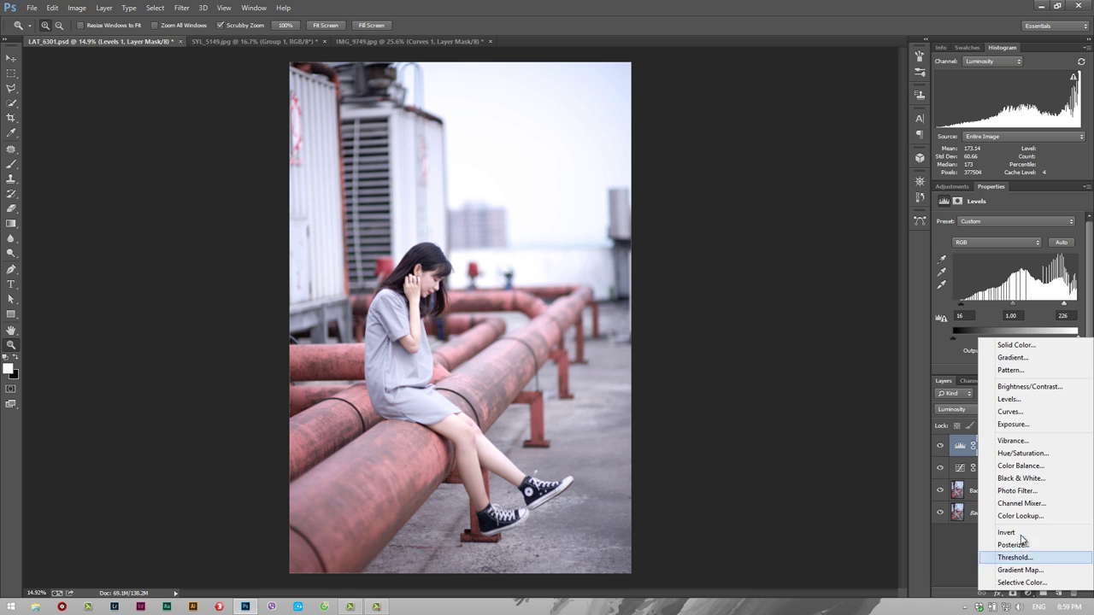
{"action": "left_click", "coordinate": [1032, 455]}
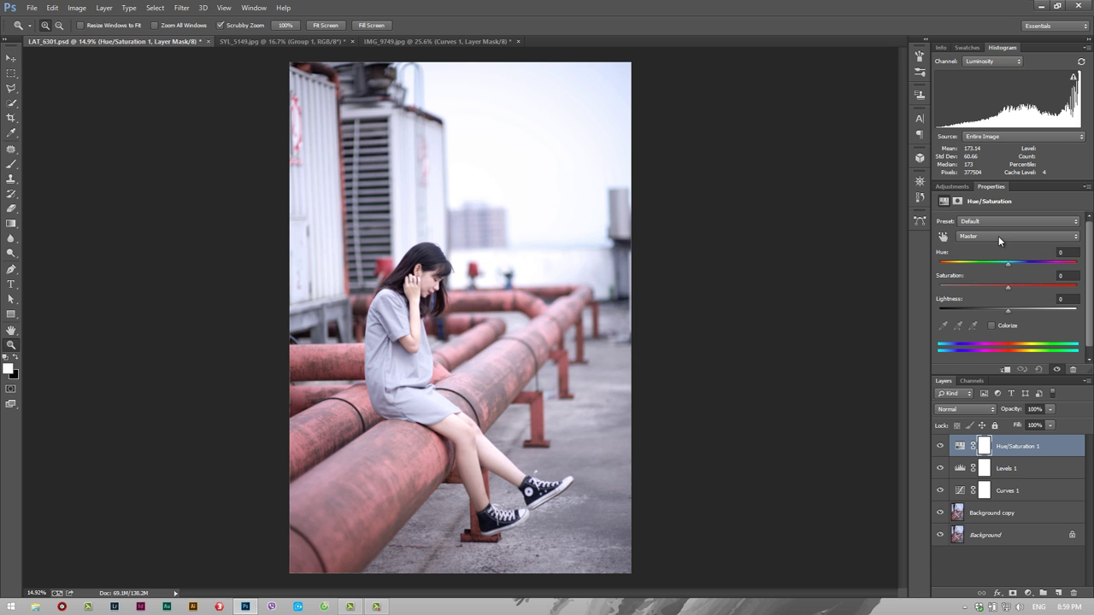
{"action": "key", "text": "Delete"}
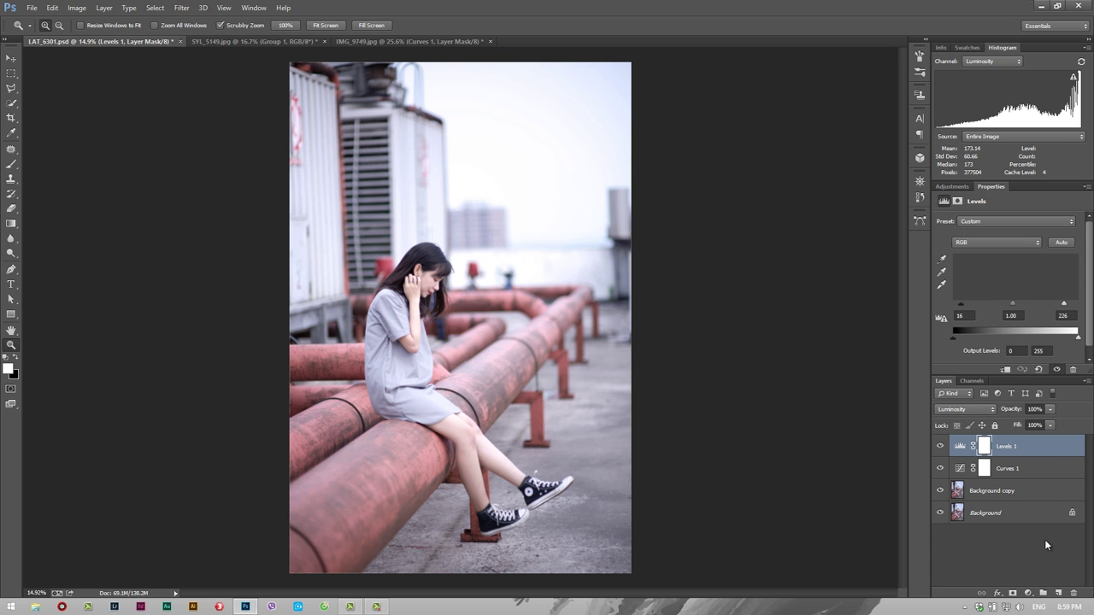
Step: Add a Vibrance layer at -22 and toggle it to compare before and after
{"action": "left_click", "coordinate": [1027, 594]}
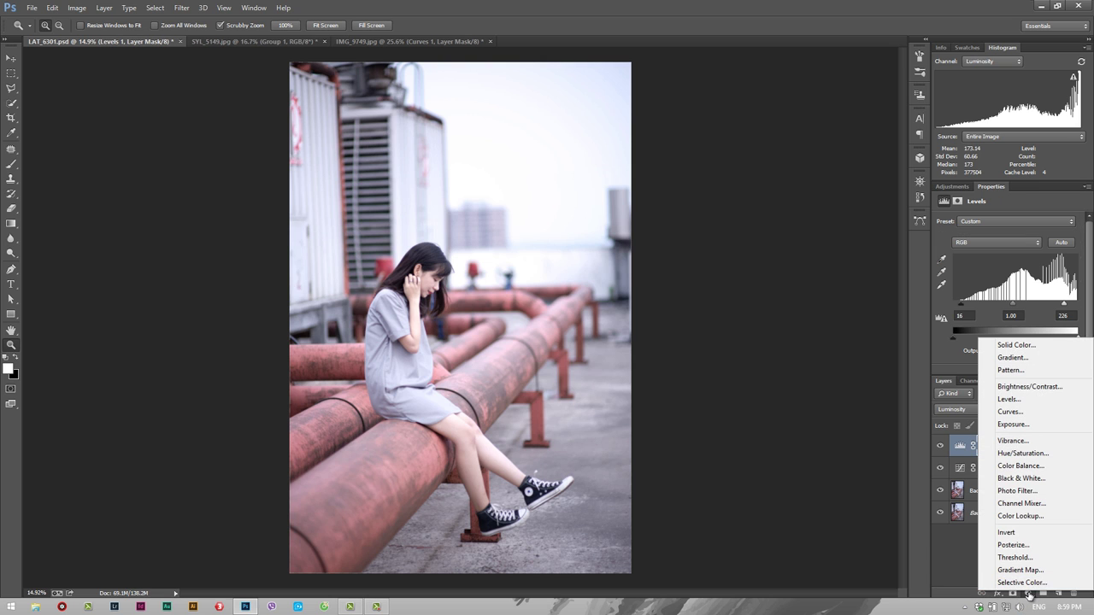
{"action": "double_click", "coordinate": [1029, 595]}
{"action": "left_click", "coordinate": [1013, 442]}
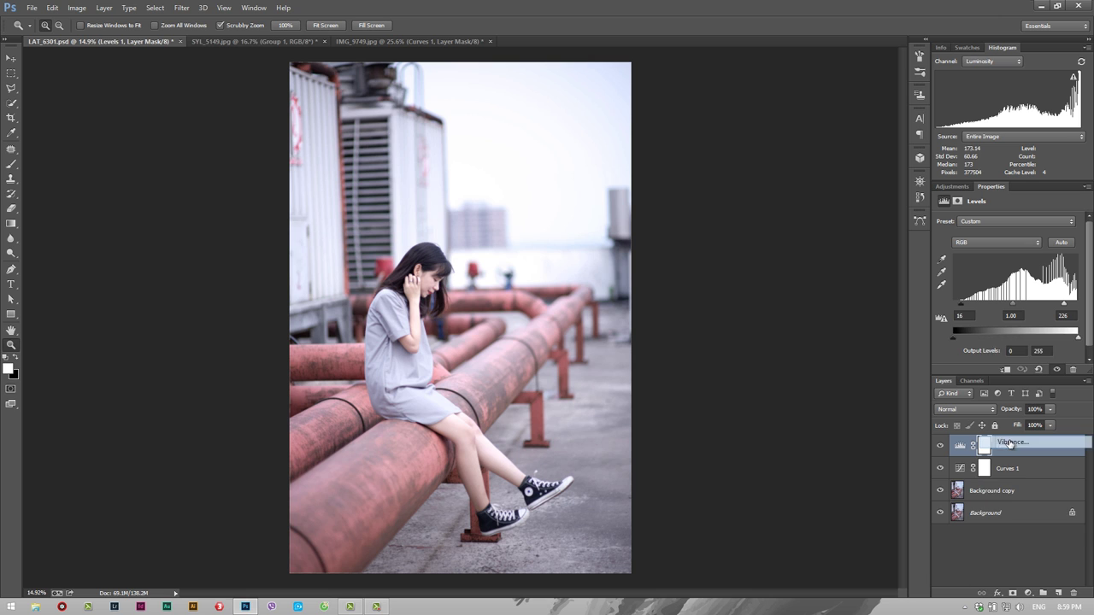
{"action": "left_click_drag", "start_coordinate": [1007, 235], "coordinate": [991, 236]}
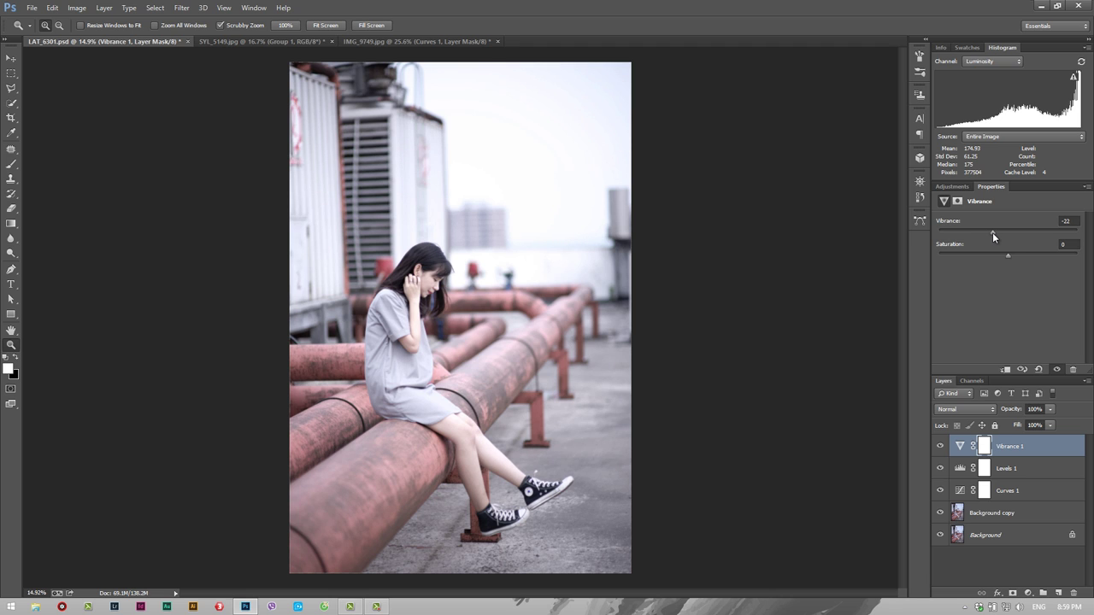
{"action": "left_click", "coordinate": [940, 446]}
{"action": "left_click", "coordinate": [981, 448]}
Step: Paint black on the Vibrance 1 mask over the girl's face and legs
{"action": "key", "text": "b"}
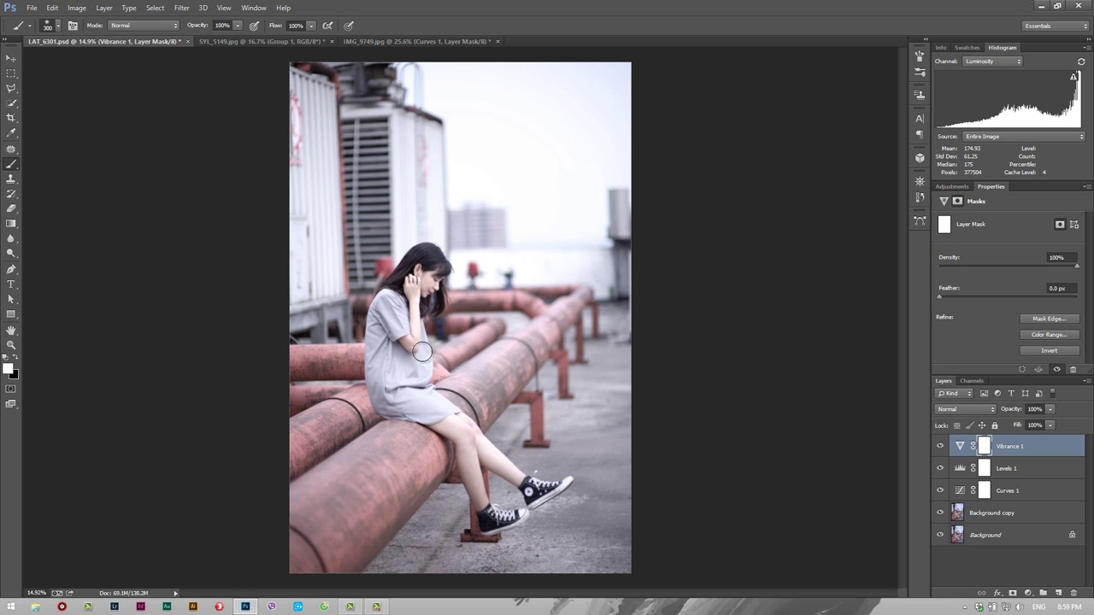
{"action": "left_click", "coordinate": [14, 359]}
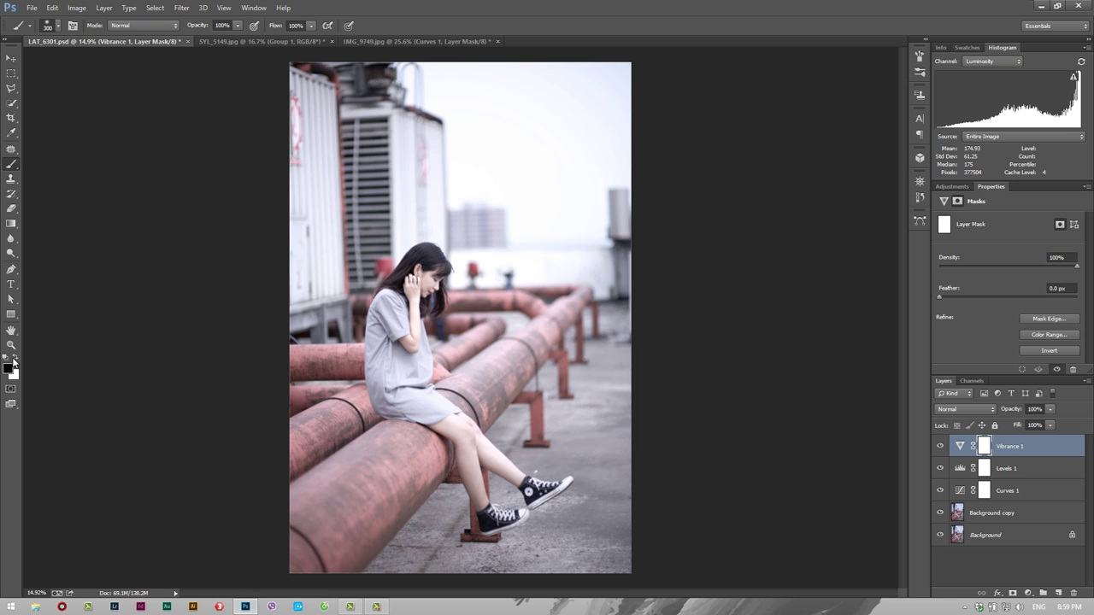
{"action": "left_click", "coordinate": [424, 278]}
{"action": "mouse_move", "coordinate": [436, 389]}
{"action": "left_mouse_down"}
{"action": "mouse_move", "coordinate": [471, 446]}
{"action": "mouse_move", "coordinate": [530, 484]}
{"action": "mouse_move", "coordinate": [448, 424]}
{"action": "mouse_move", "coordinate": [406, 286]}
{"action": "mouse_move", "coordinate": [414, 297]}
{"action": "left_mouse_up"}
Step: Select the Levels 1 adjustment layer without adding a new adjustment
{"action": "left_click", "coordinate": [1027, 590]}
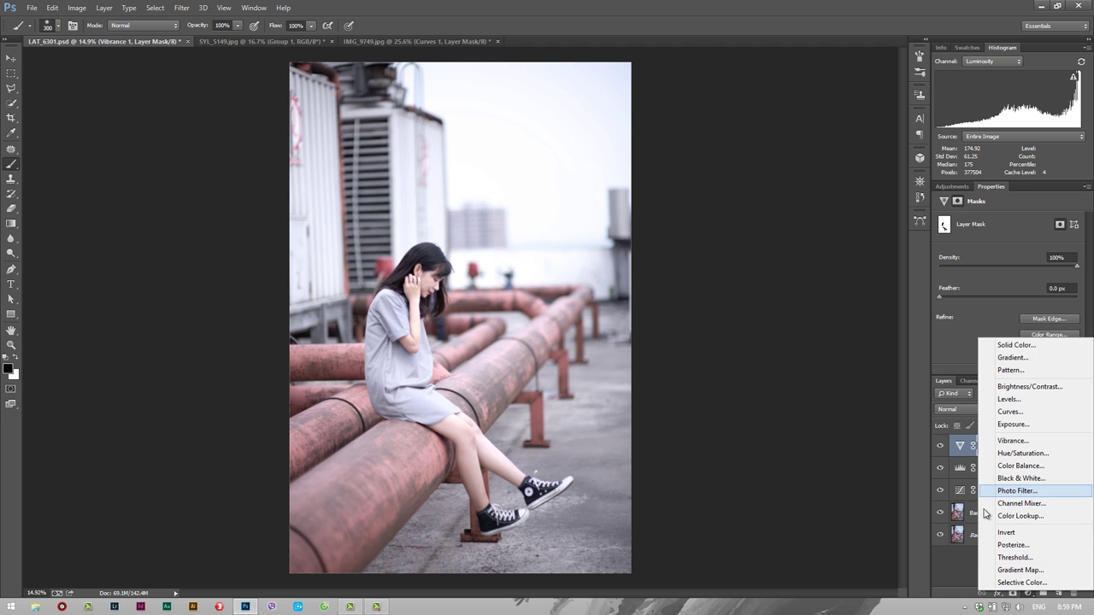
{"action": "left_click", "coordinate": [987, 509]}
{"action": "left_click", "coordinate": [1008, 469]}
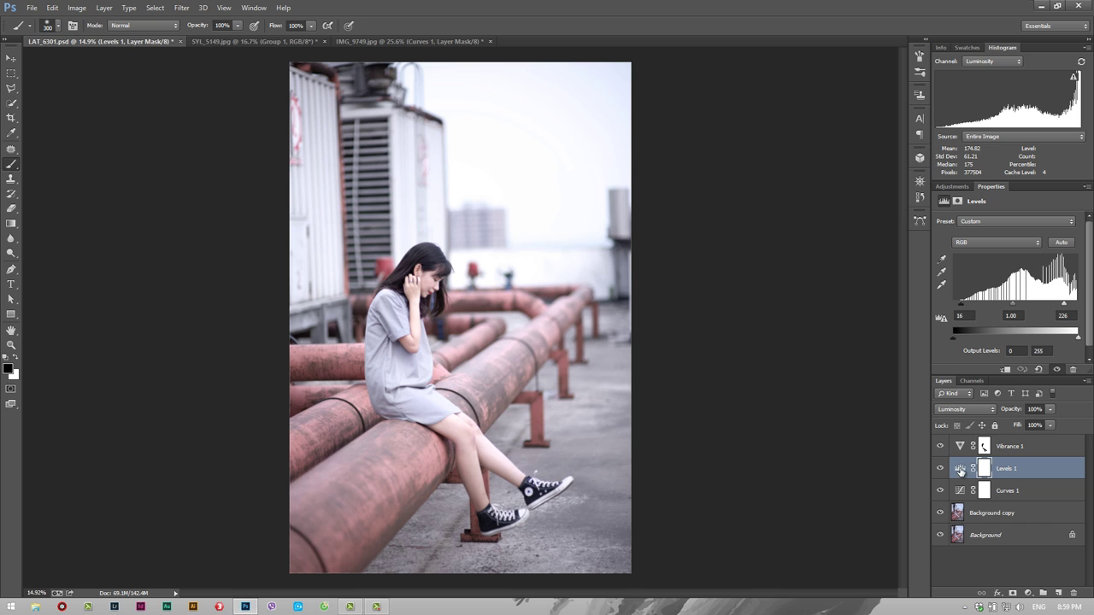
Step: Try darker and faded blacks in Levels 1, ending at input 15, 1.00, 226 and output 0–255
{"action": "left_click", "coordinate": [960, 469]}
{"action": "left_click_drag", "start_coordinate": [1090, 313], "coordinate": [1066, 323]}
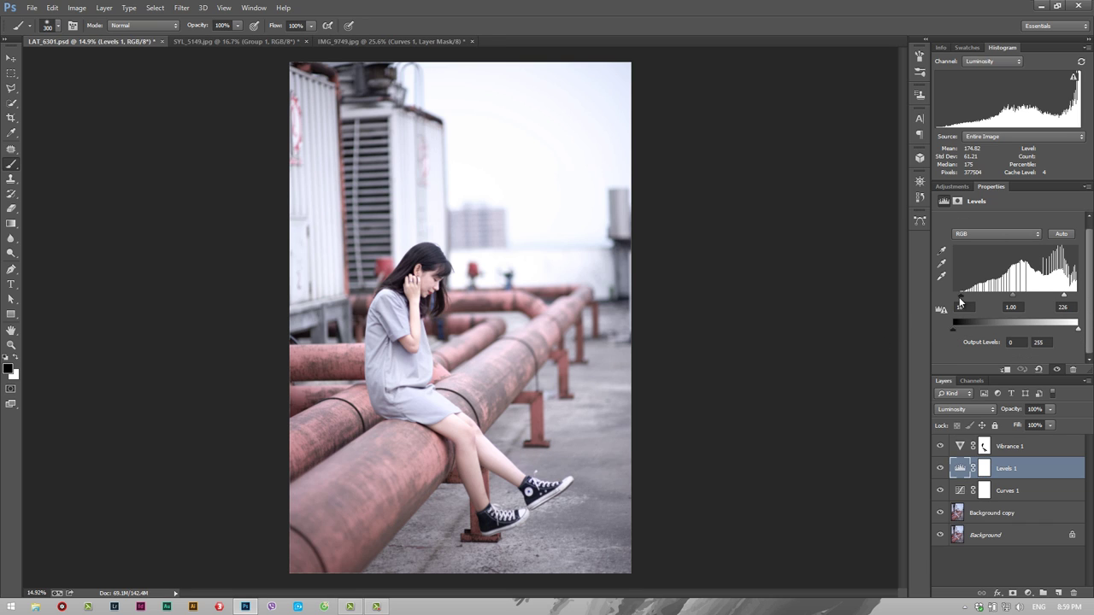
{"action": "left_click_drag", "start_coordinate": [960, 296], "coordinate": [956, 298]}
{"action": "left_click_drag", "start_coordinate": [959, 298], "coordinate": [977, 298]}
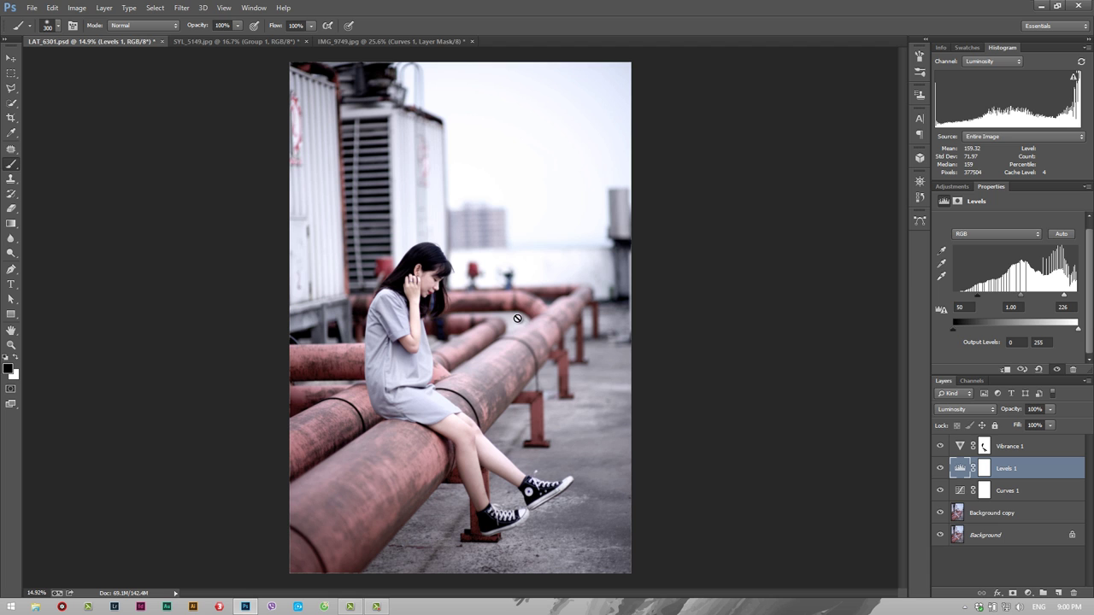
{"action": "mouse_move", "coordinate": [976, 299]}
{"action": "left_mouse_down"}
{"action": "mouse_move", "coordinate": [962, 297]}
{"action": "mouse_move", "coordinate": [975, 297]}
{"action": "left_mouse_up"}
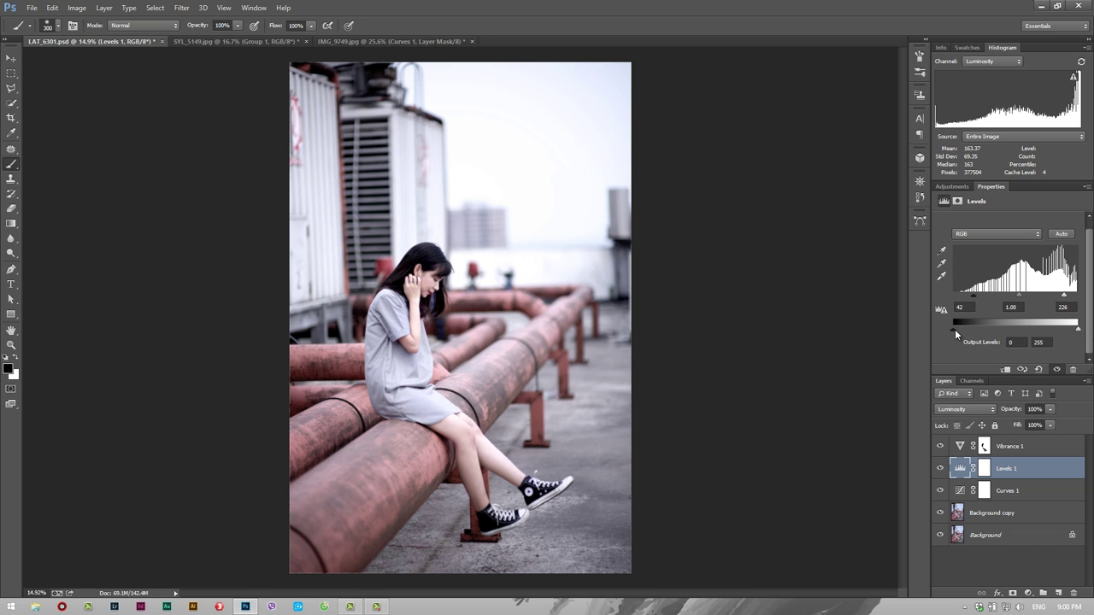
{"action": "mouse_move", "coordinate": [954, 330]}
{"action": "left_mouse_down"}
{"action": "mouse_move", "coordinate": [981, 329]}
{"action": "mouse_move", "coordinate": [952, 332]}
{"action": "left_mouse_up"}
{"action": "left_click_drag", "start_coordinate": [973, 295], "coordinate": [962, 296]}
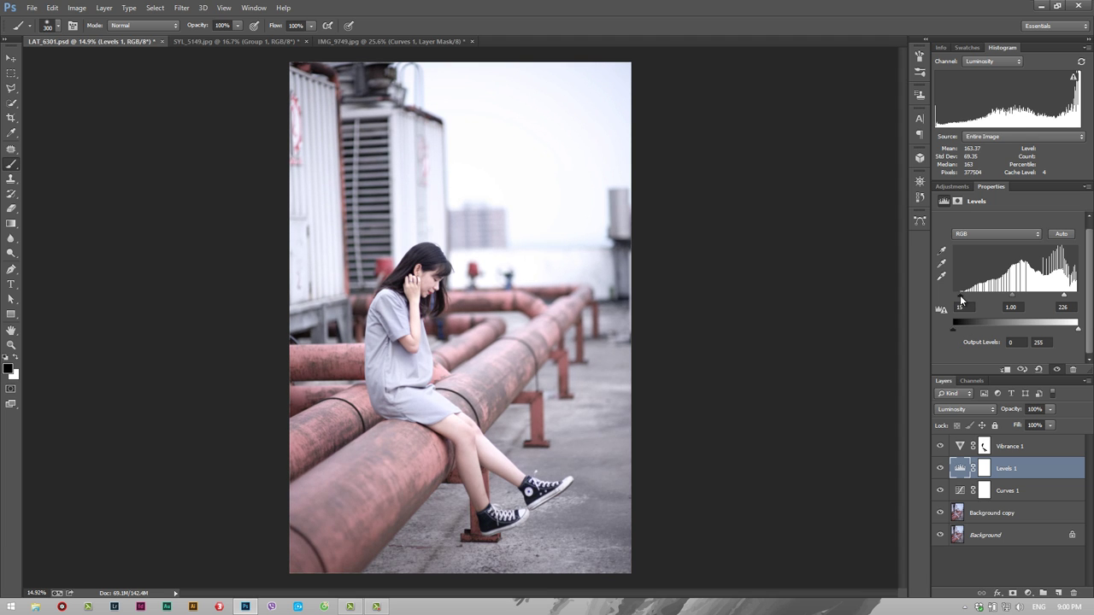
{"action": "left_click", "coordinate": [12, 346]}
{"action": "left_click", "coordinate": [1025, 446]}
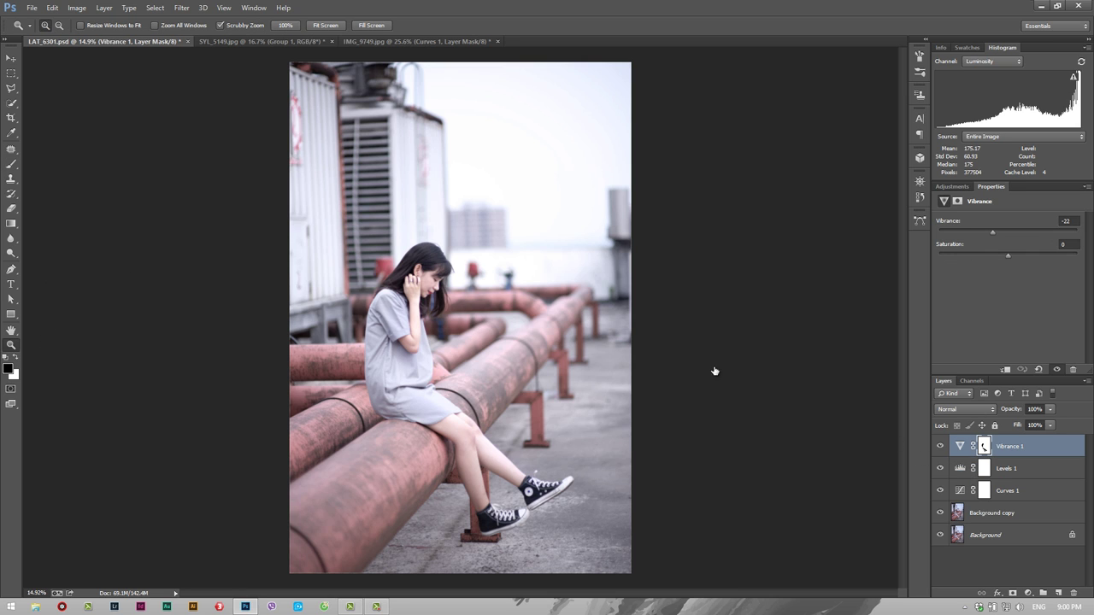
Step: Add a Brightness/Contrast layer with brightness 0 and contrast 9
{"action": "left_click_drag", "start_coordinate": [440, 289], "coordinate": [453, 294]}
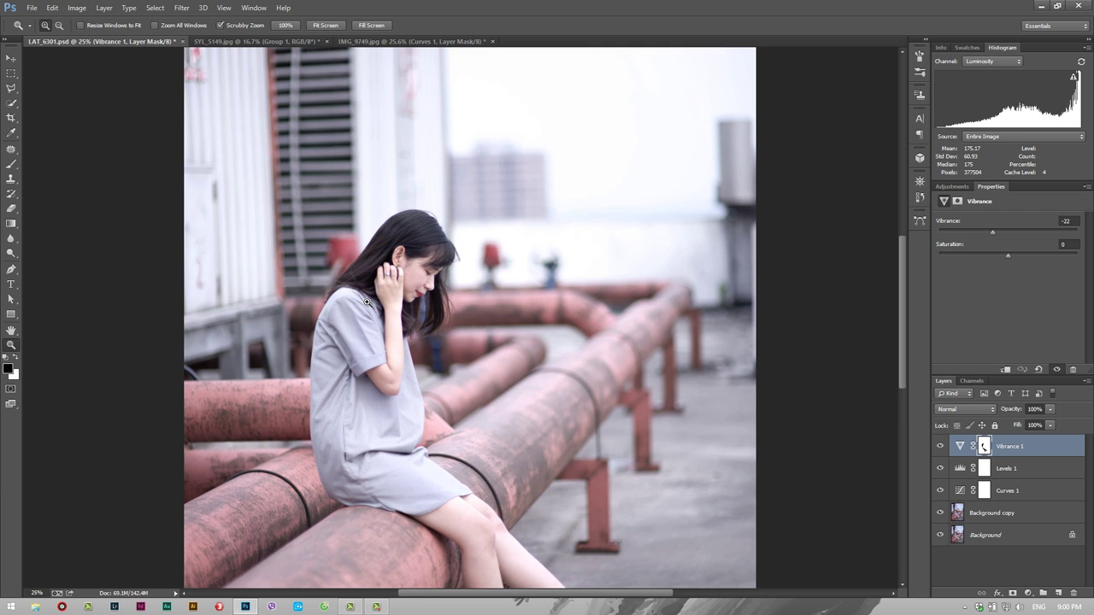
{"action": "left_click", "coordinate": [495, 309], "text": "alt"}
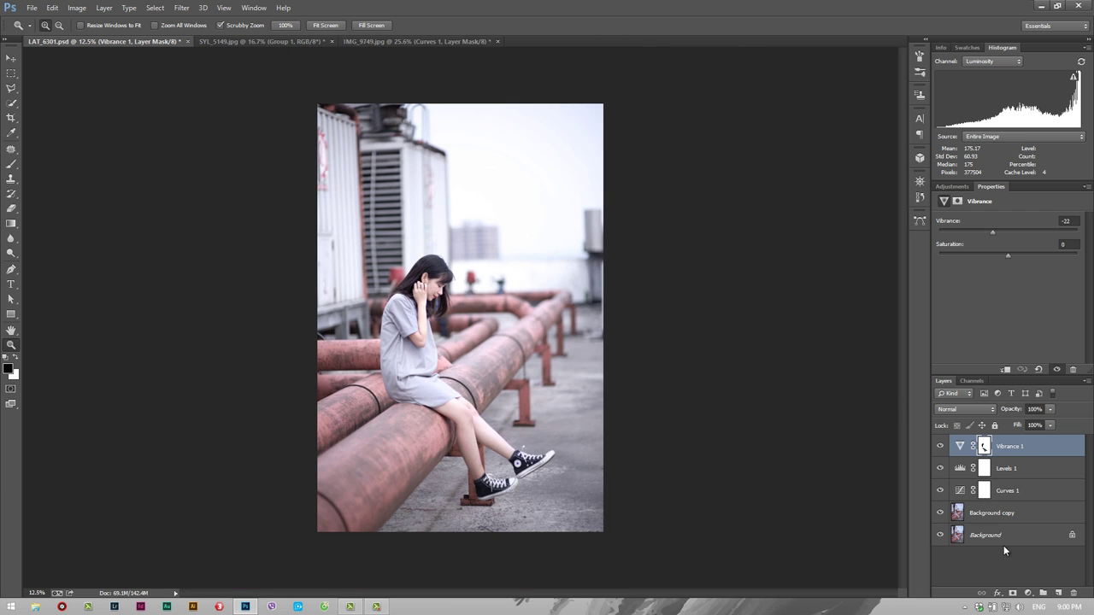
{"action": "left_click", "coordinate": [1030, 593]}
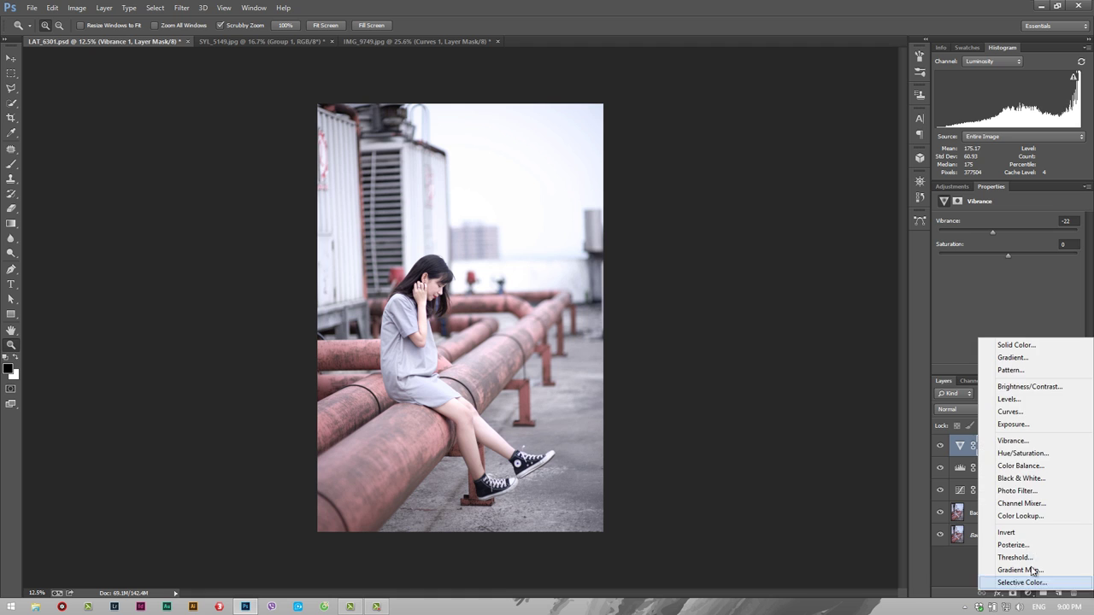
{"action": "left_click", "coordinate": [1038, 387]}
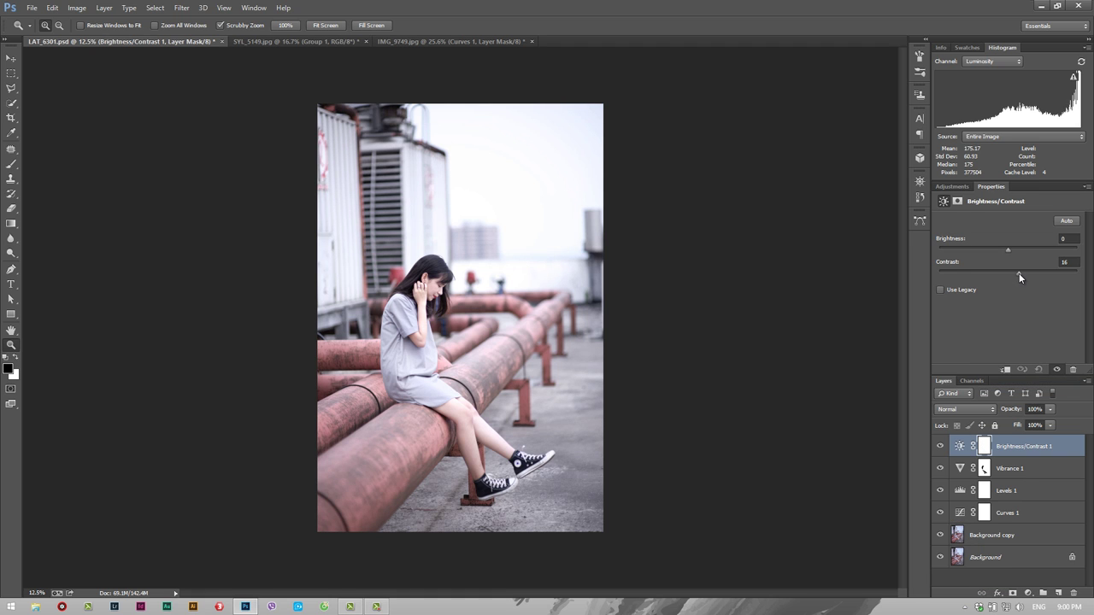
{"action": "left_click_drag", "start_coordinate": [1019, 272], "coordinate": [1013, 272]}
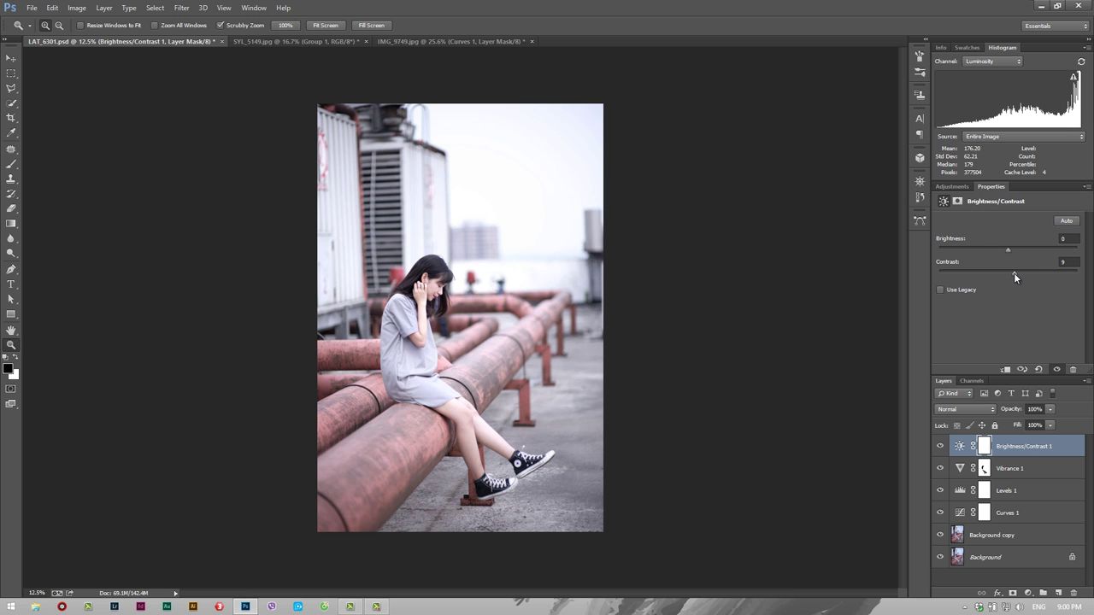
Step: Zoom in on the girl's face to check the contrast, then fit the image to screen
{"action": "left_click_drag", "start_coordinate": [434, 295], "coordinate": [470, 306]}
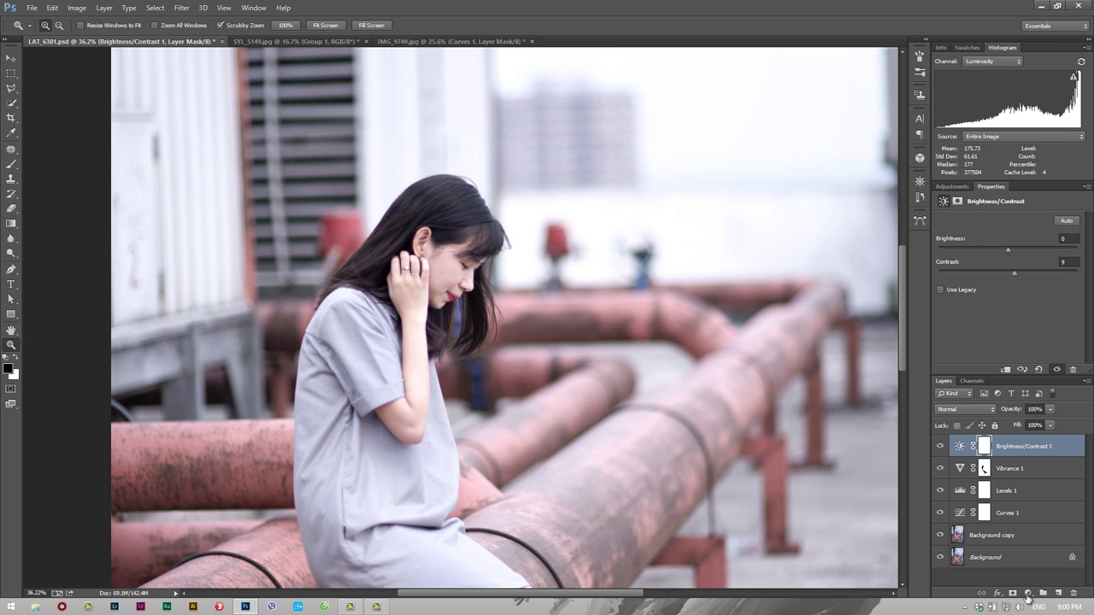
{"action": "left_click", "coordinate": [1027, 592]}
{"action": "key", "text": "Escape"}
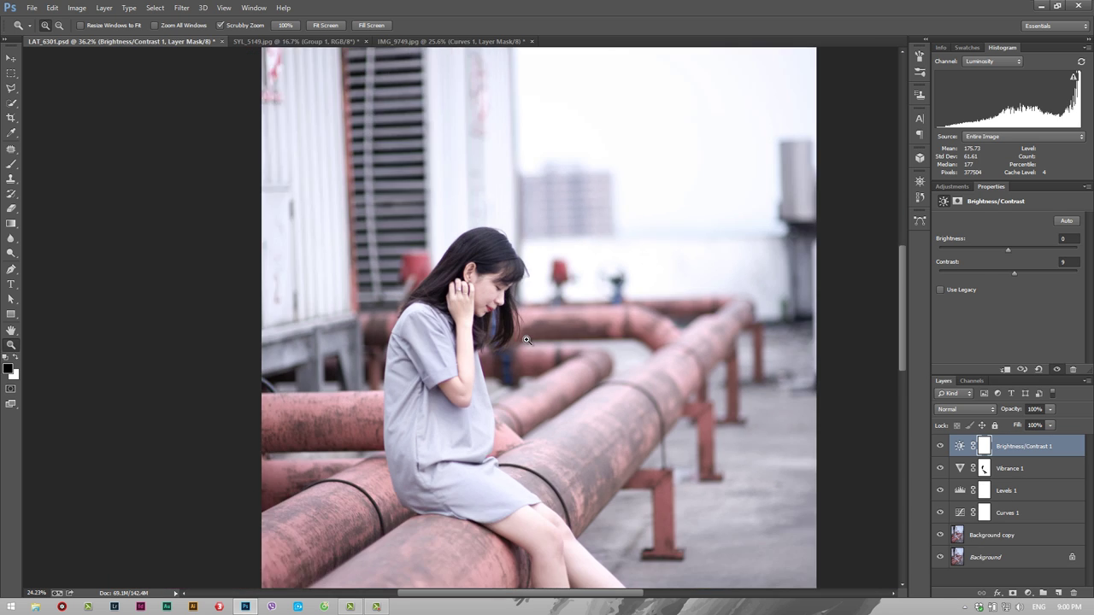
{"action": "key", "text": "ctrl+0"}
{"action": "left_click", "coordinate": [1027, 592]}
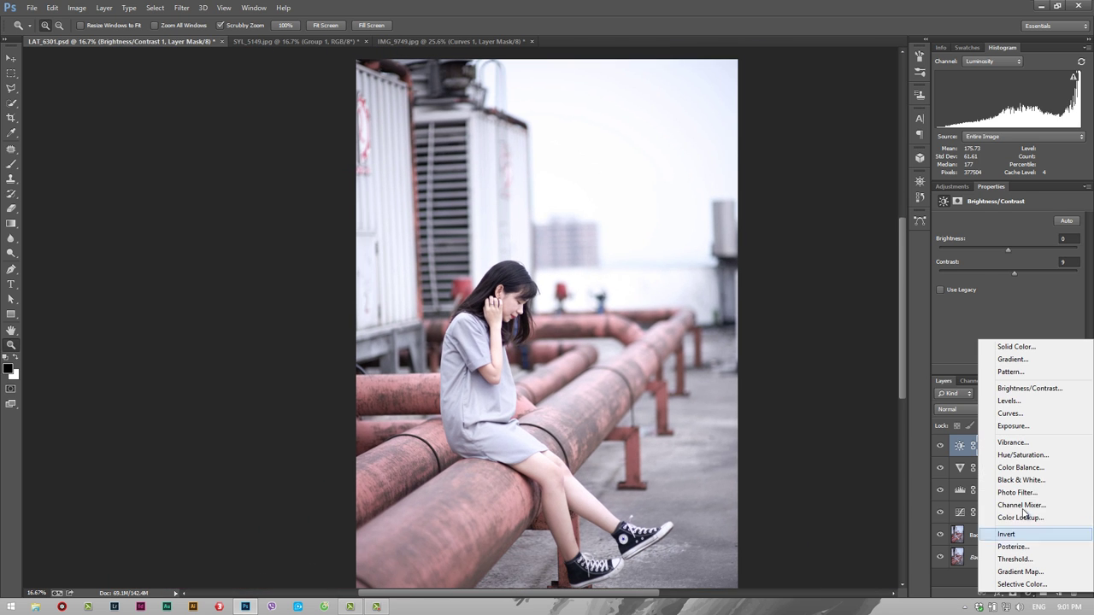
Step: Add a Color Balance layer and nudge the highlights Cyan/Red to -5
{"action": "left_click", "coordinate": [1030, 469]}
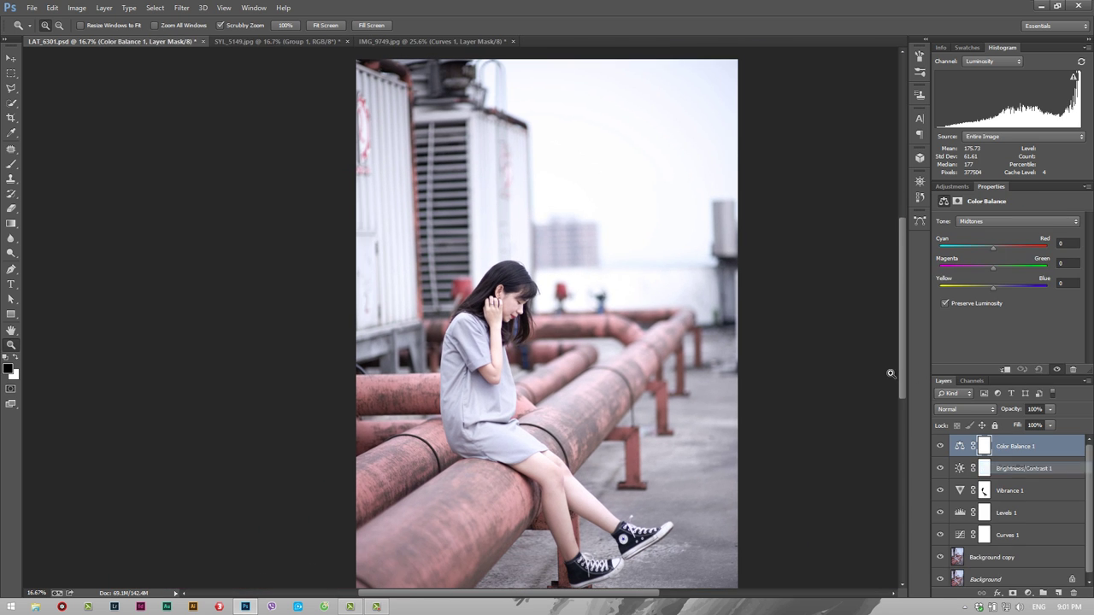
{"action": "left_click", "coordinate": [994, 221]}
{"action": "left_click", "coordinate": [989, 246]}
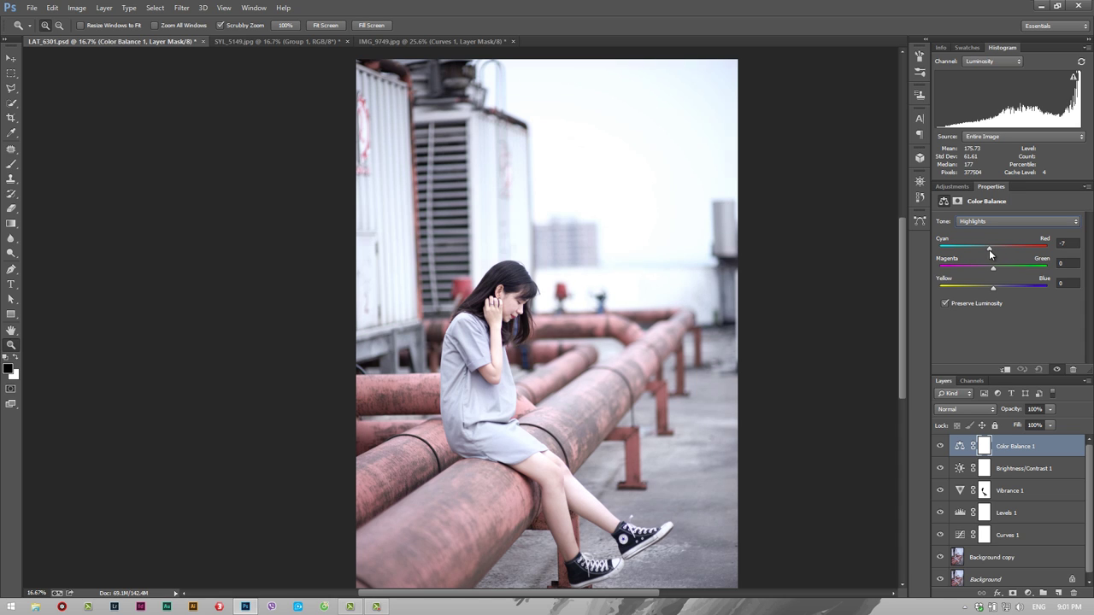
{"action": "left_click_drag", "start_coordinate": [988, 249], "coordinate": [991, 253]}
Step: Shift the Color Balance shadows slightly toward cyan
{"action": "left_click", "coordinate": [985, 220]}
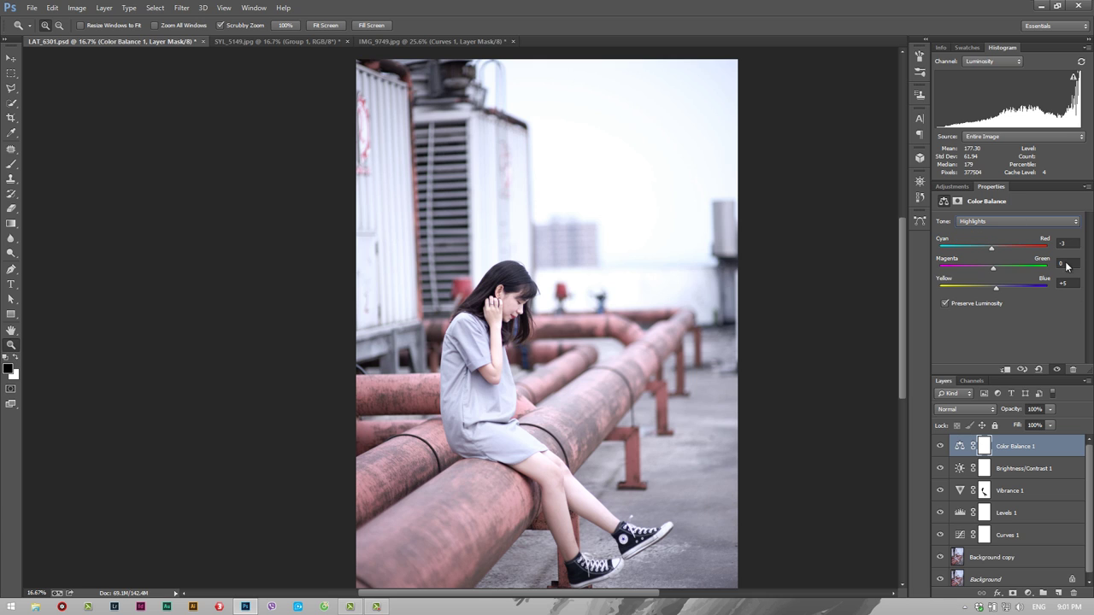
{"action": "left_click", "coordinate": [1004, 222]}
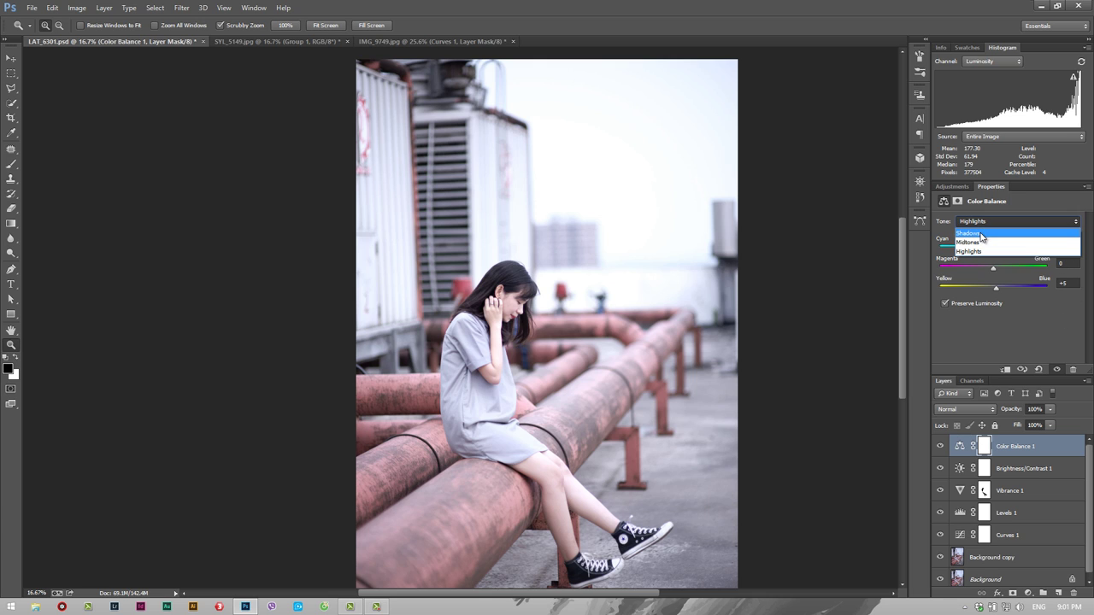
{"action": "left_click", "coordinate": [981, 234]}
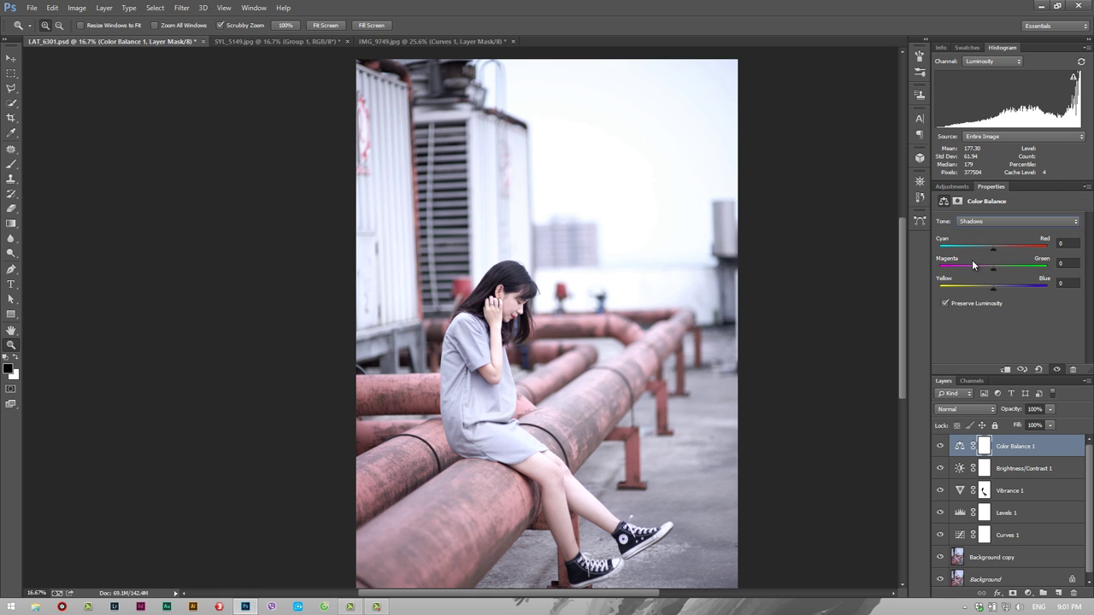
{"action": "left_click", "coordinate": [994, 249]}
{"action": "left_click_drag", "start_coordinate": [992, 254], "coordinate": [984, 250]}
{"action": "left_click", "coordinate": [536, 327], "text": "alt"}
Step: Set the Color Balance midtones to Cyan/Red +3 and Yellow/Blue -6
{"action": "left_click", "coordinate": [1067, 221]}
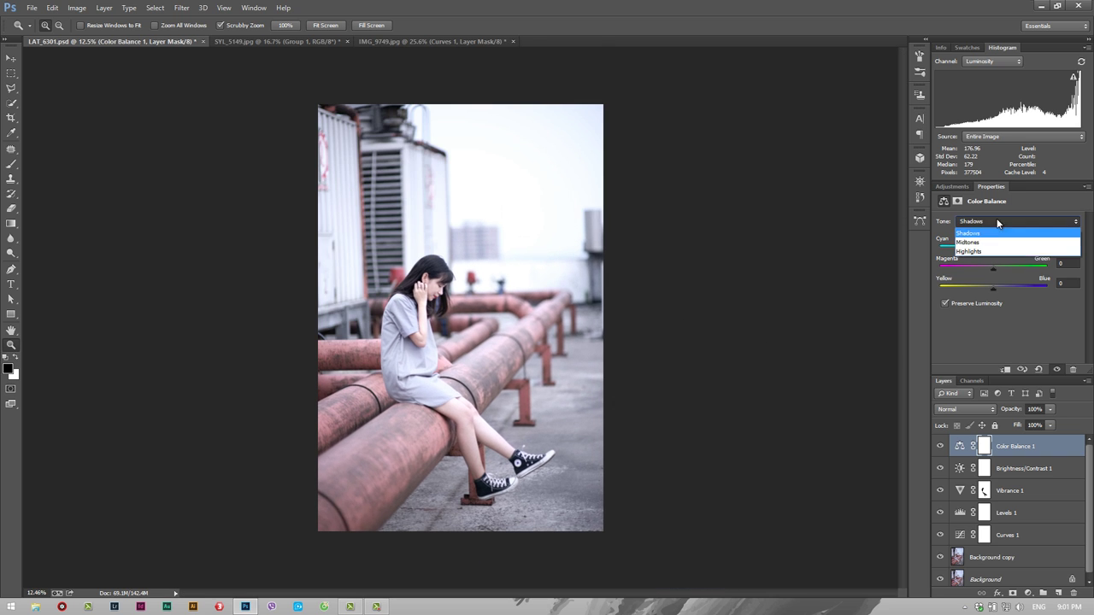
{"action": "left_click", "coordinate": [981, 244]}
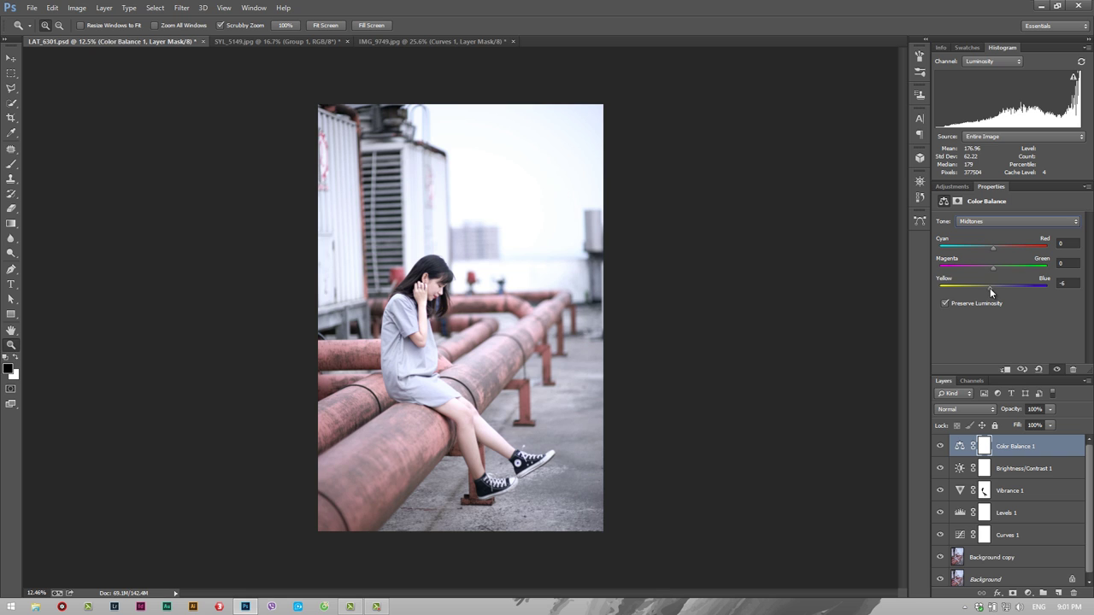
{"action": "left_click_drag", "start_coordinate": [993, 248], "coordinate": [994, 249]}
Step: Zoom in closely on the girl's face and select the Background copy layer
{"action": "mouse_move", "coordinate": [429, 322]}
{"action": "left_mouse_down"}
{"action": "mouse_move", "coordinate": [437, 309]}
{"action": "mouse_move", "coordinate": [527, 326]}
{"action": "left_mouse_up"}
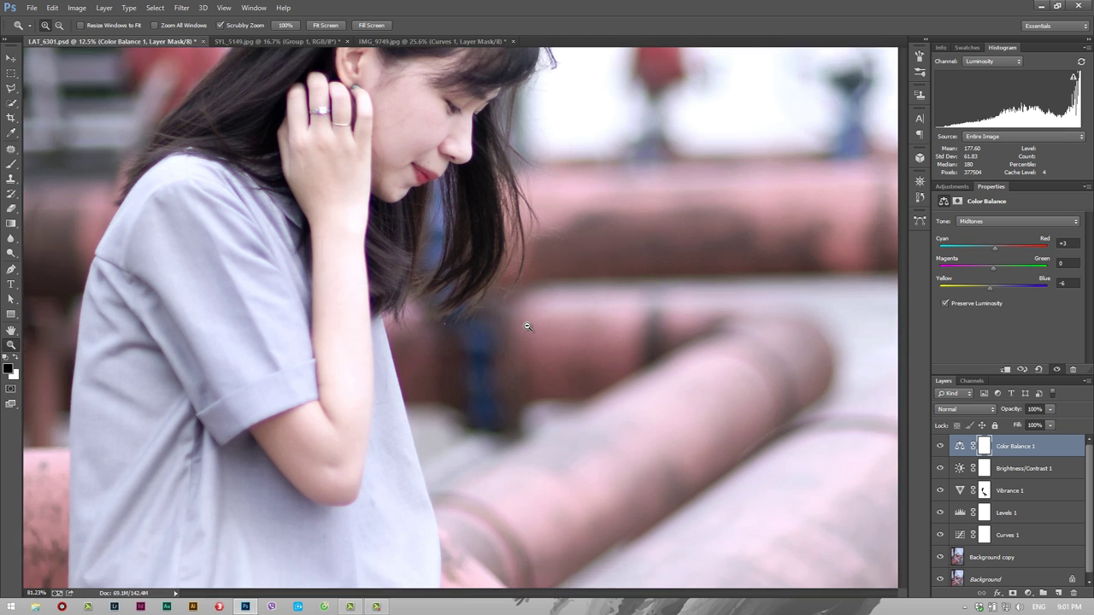
{"action": "mouse_move", "coordinate": [527, 326]}
{"action": "left_mouse_down"}
{"action": "mouse_move", "coordinate": [418, 279]}
{"action": "mouse_move", "coordinate": [348, 346]}
{"action": "left_mouse_up"}
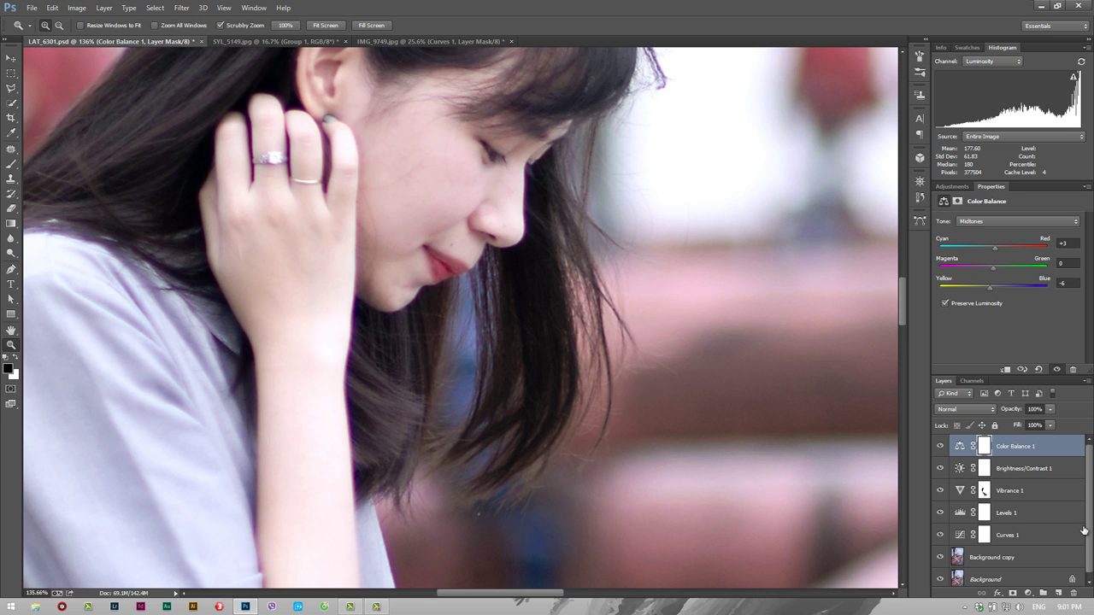
{"action": "left_click_drag", "start_coordinate": [1083, 530], "coordinate": [1087, 568]}
{"action": "left_click", "coordinate": [1029, 560]}
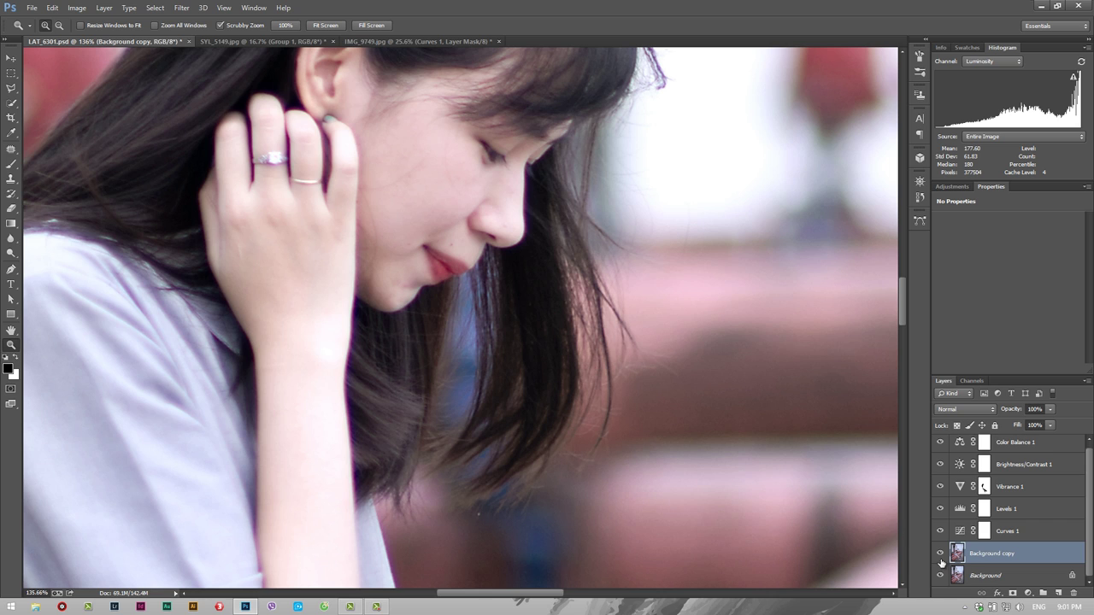
Step: Duplicate Background copy as Background copy 2 with Ctrl+J
{"action": "left_click", "coordinate": [939, 556]}
{"action": "key", "text": "ctrl+j"}
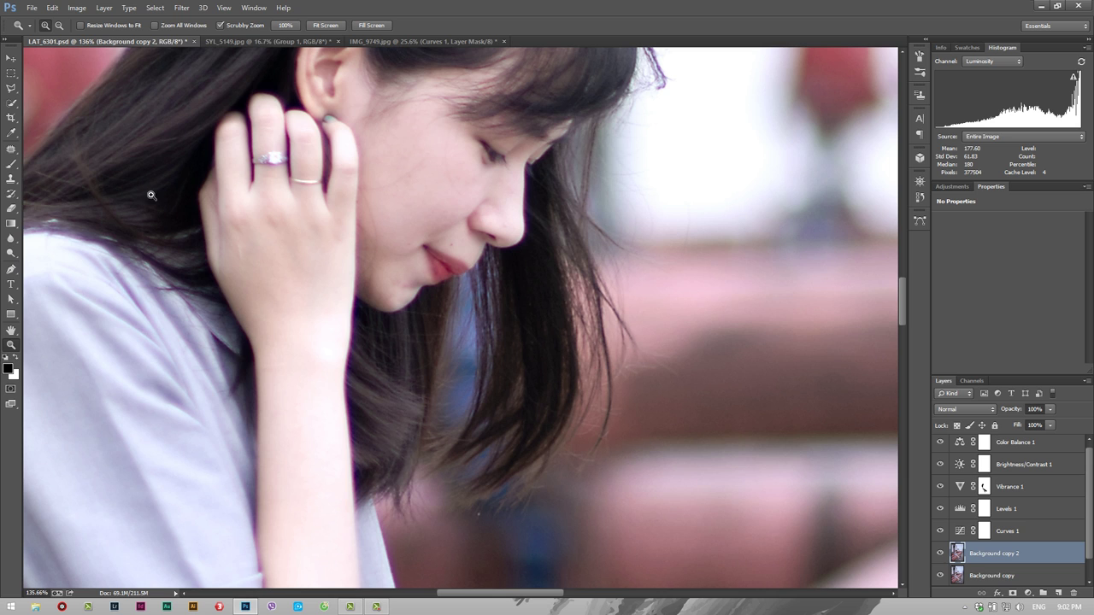
{"action": "left_click", "coordinate": [11, 163]}
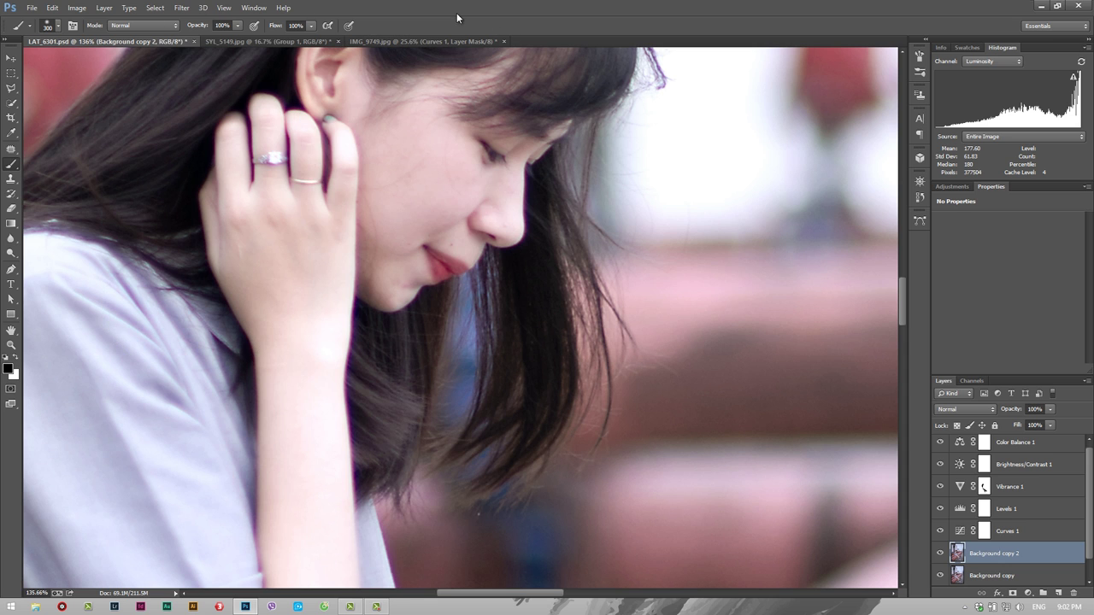
Step: Close IMG_9749 and SYL_5149 without saving, leaving only LAT_6301.psd open
{"action": "left_click", "coordinate": [503, 41]}
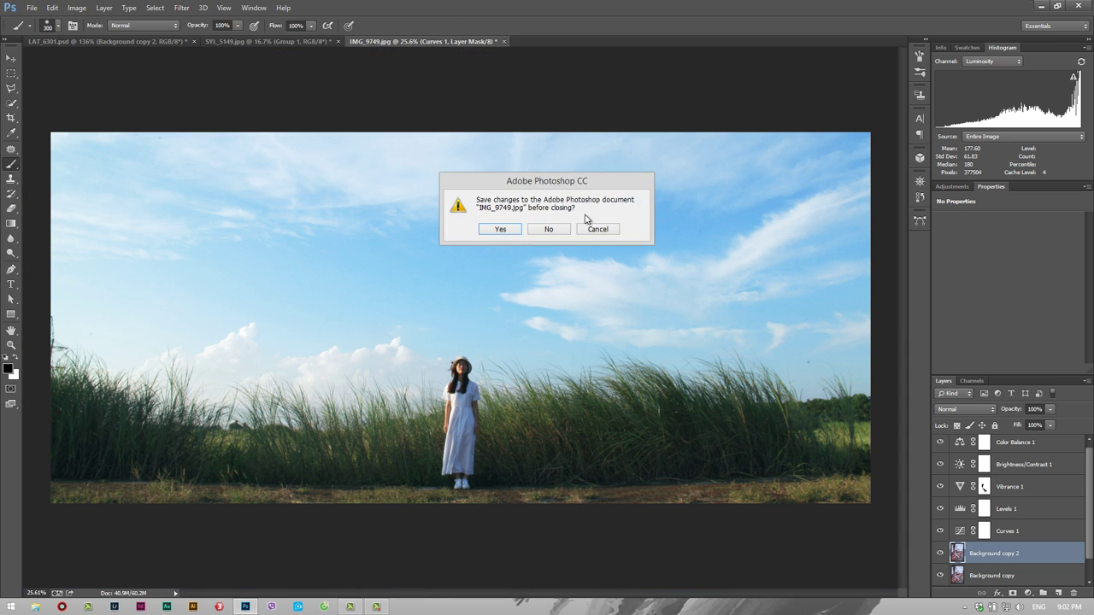
{"action": "left_click", "coordinate": [549, 227]}
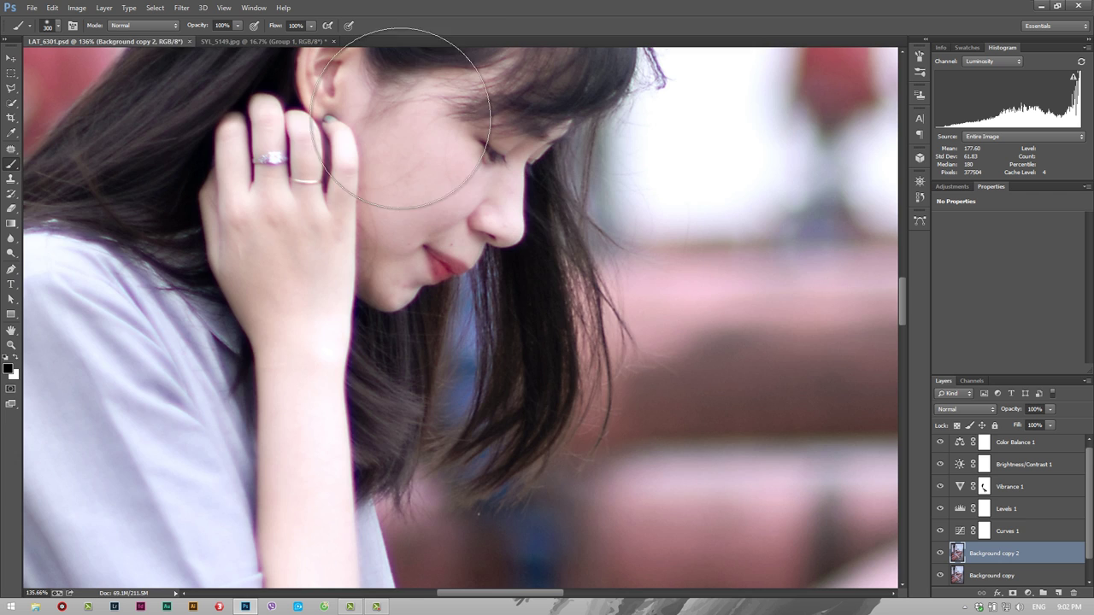
{"action": "left_click", "coordinate": [333, 41]}
{"action": "left_click", "coordinate": [544, 229]}
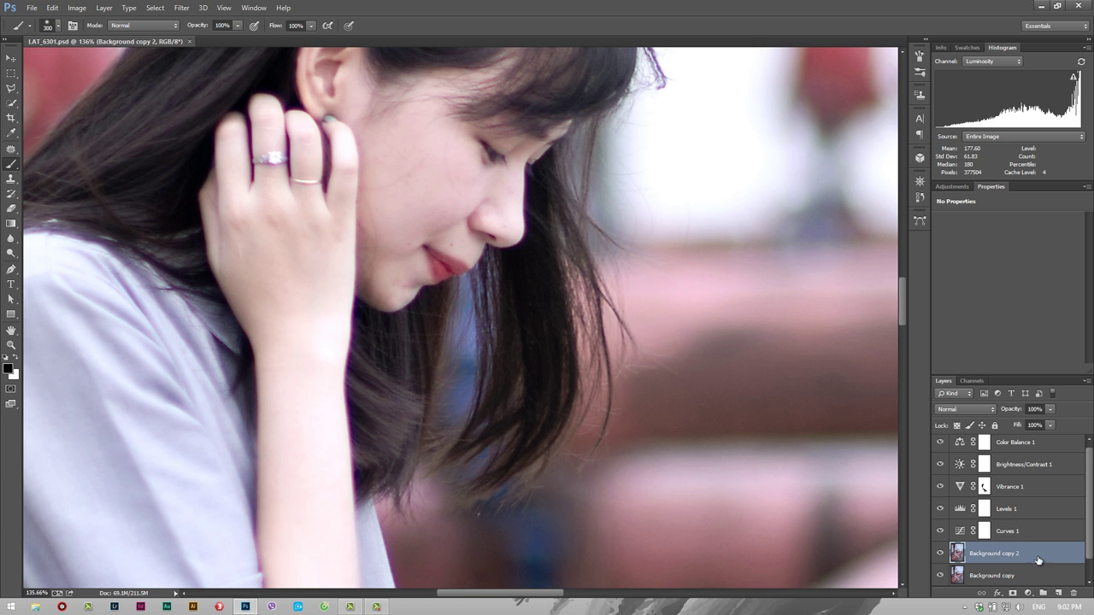
Step: Apply a strong Gaussian Blur to Background copy 2 and add a layer mask
{"action": "left_click", "coordinate": [181, 8]}
{"action": "mouse_move", "coordinate": [222, 134]}
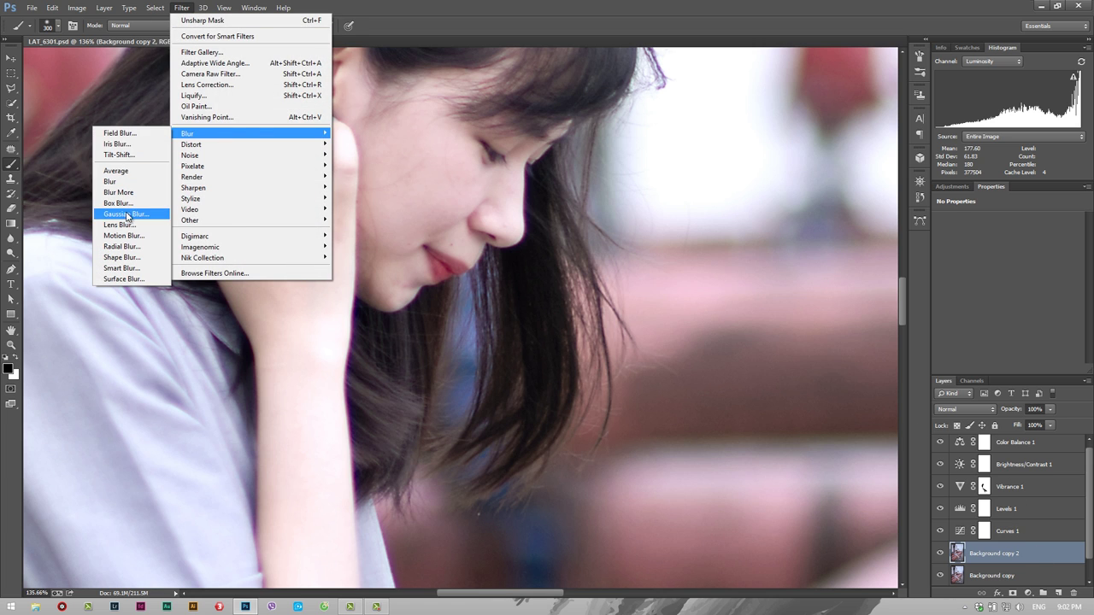
{"action": "left_click", "coordinate": [125, 213]}
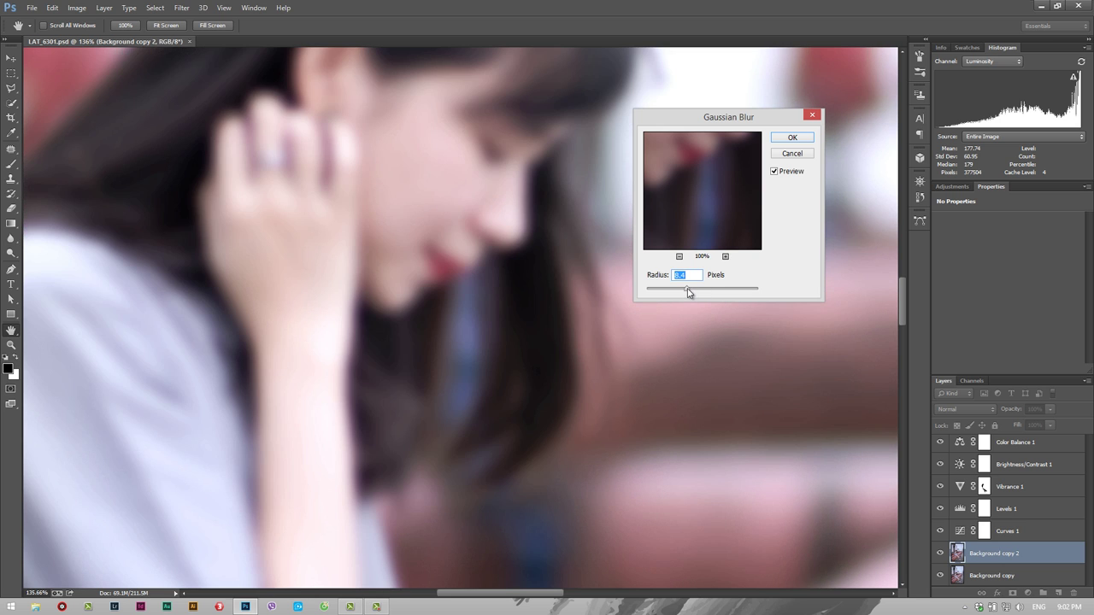
{"action": "left_click_drag", "start_coordinate": [688, 292], "coordinate": [651, 292]}
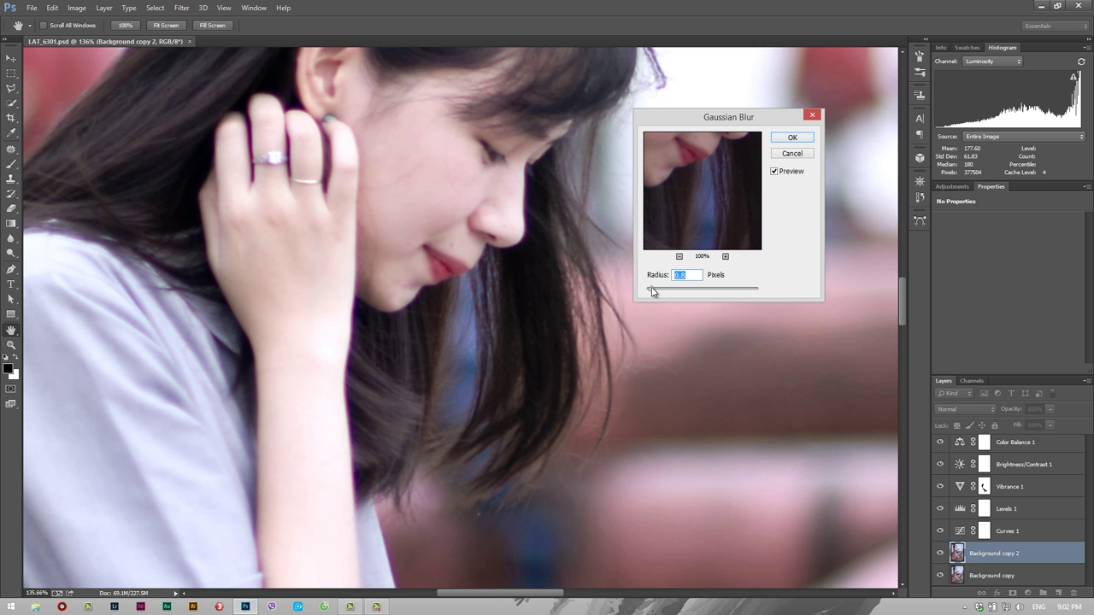
{"action": "left_click_drag", "start_coordinate": [653, 291], "coordinate": [683, 293]}
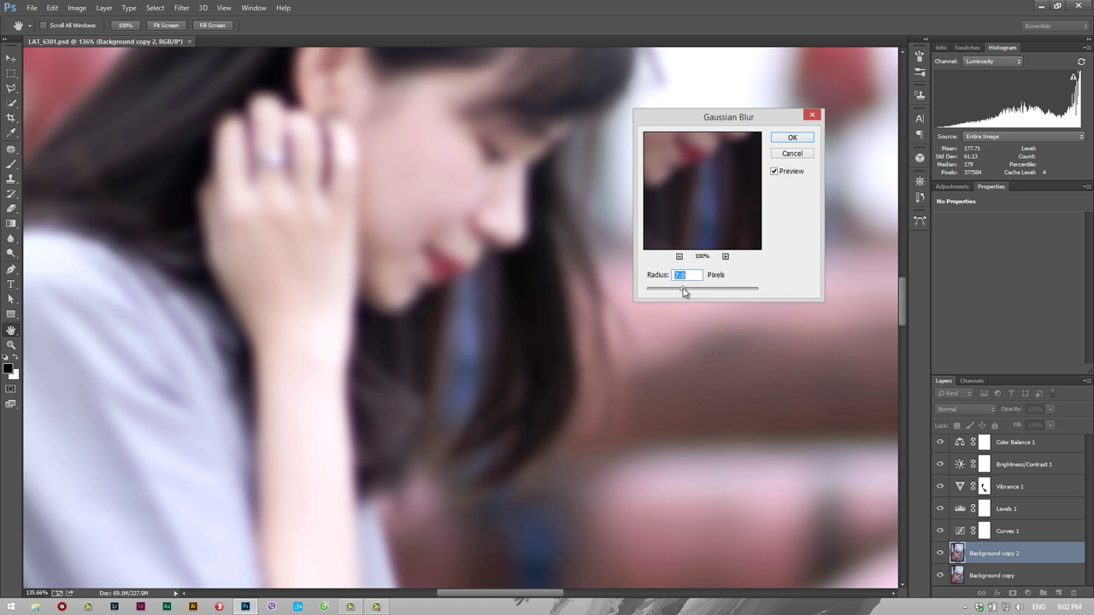
{"action": "left_click", "coordinate": [792, 138]}
{"action": "key", "text": "b"}
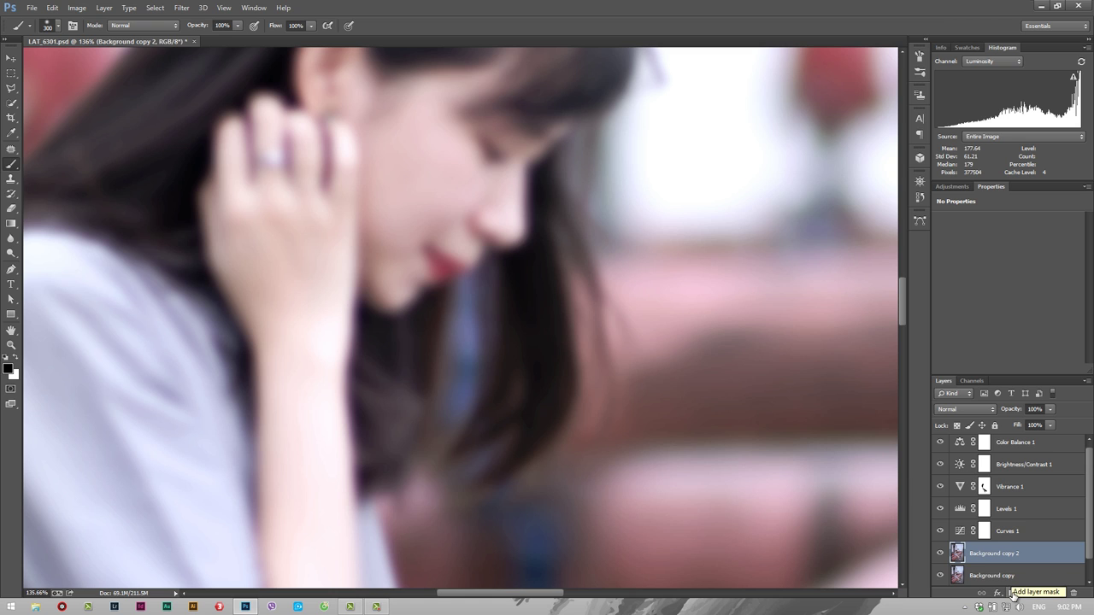
{"action": "left_click", "coordinate": [1013, 592]}
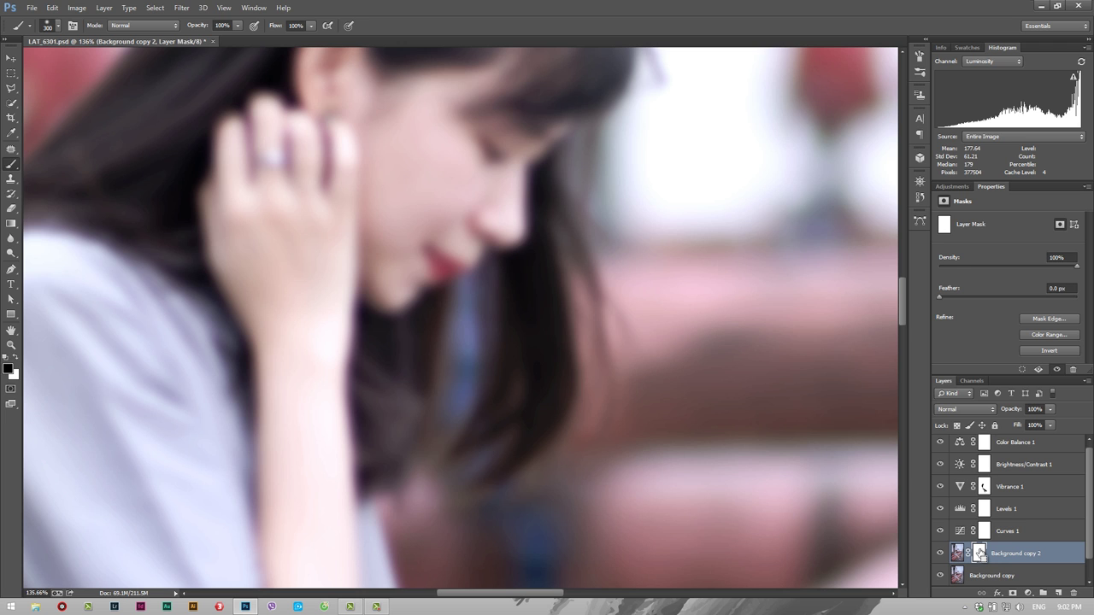
Step: Invert the new mask to black and set up a smaller white brush
{"action": "key", "text": "ctrl+i"}
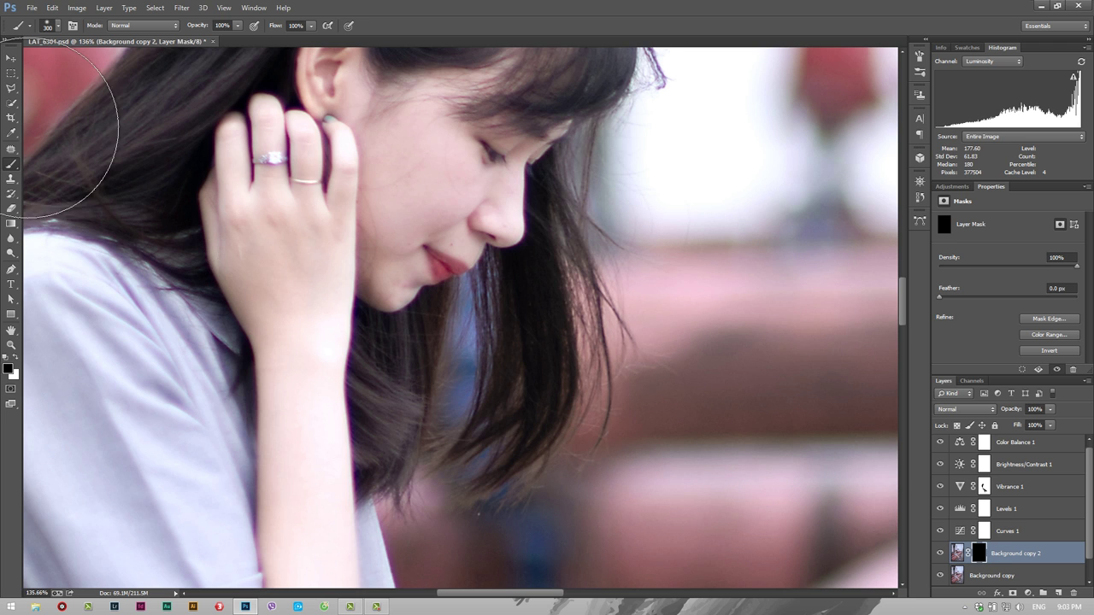
{"action": "key", "text": "bracketleft"}
{"action": "key", "text": "bracketleft"}
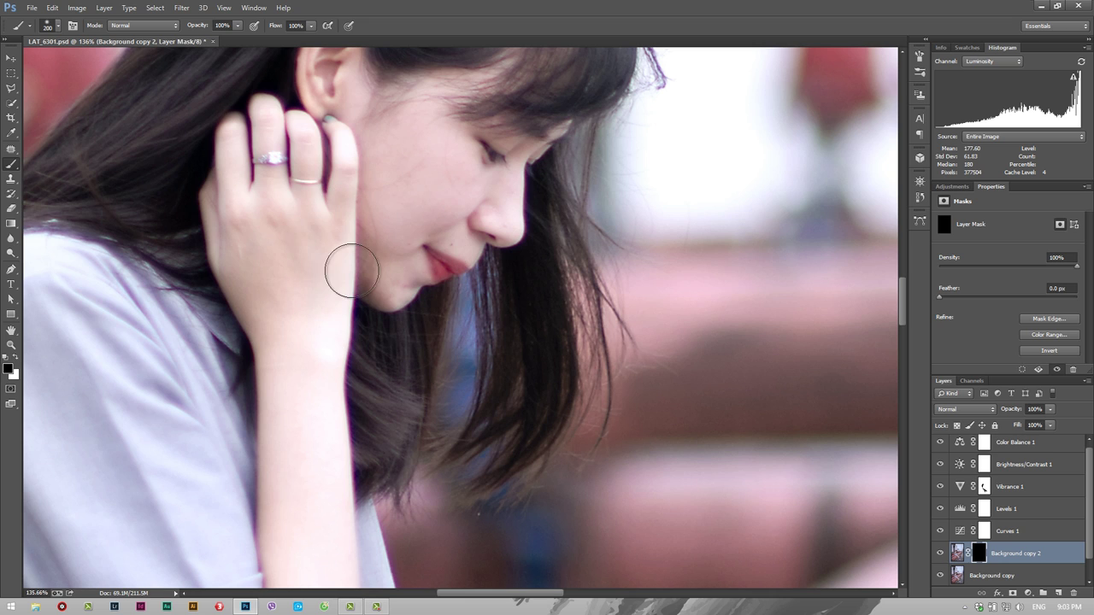
{"action": "key", "text": "bracketleft"}
{"action": "key", "text": "bracketleft"}
{"action": "key", "text": "bracketleft"}
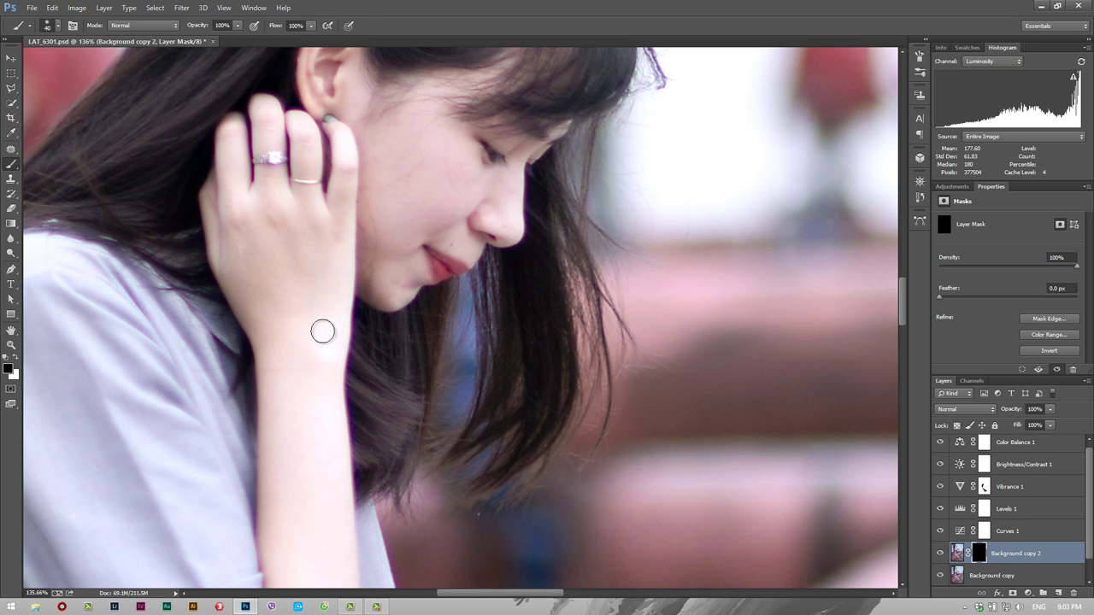
{"action": "left_click", "coordinate": [15, 364]}
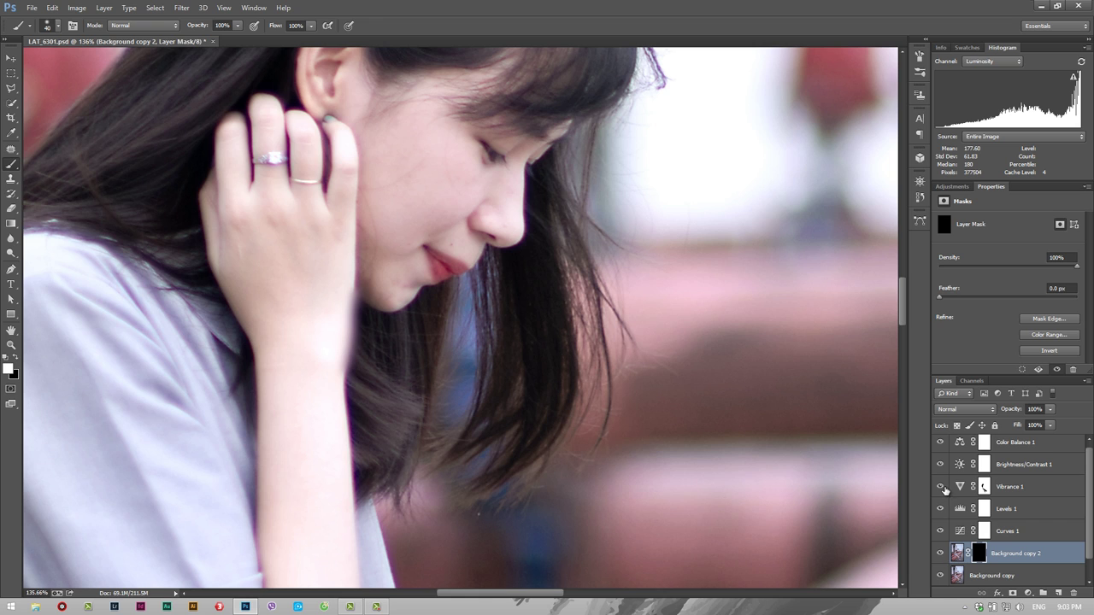
Step: Set Background copy 2 to Color blend mode and delete its layer mask
{"action": "left_click", "coordinate": [957, 553]}
{"action": "left_click", "coordinate": [966, 409]}
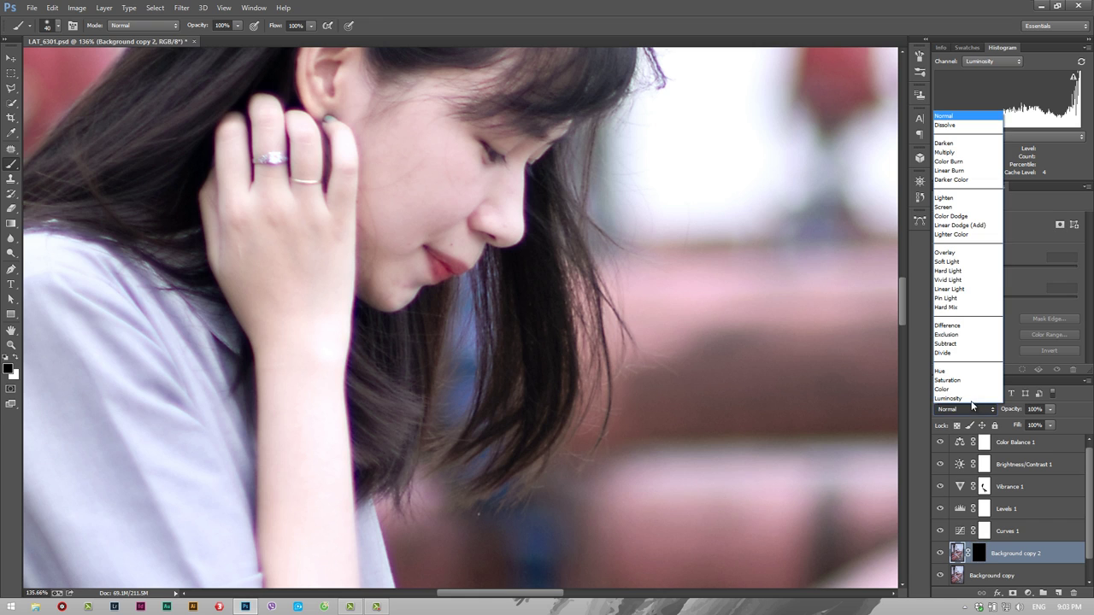
{"action": "left_click", "coordinate": [970, 391]}
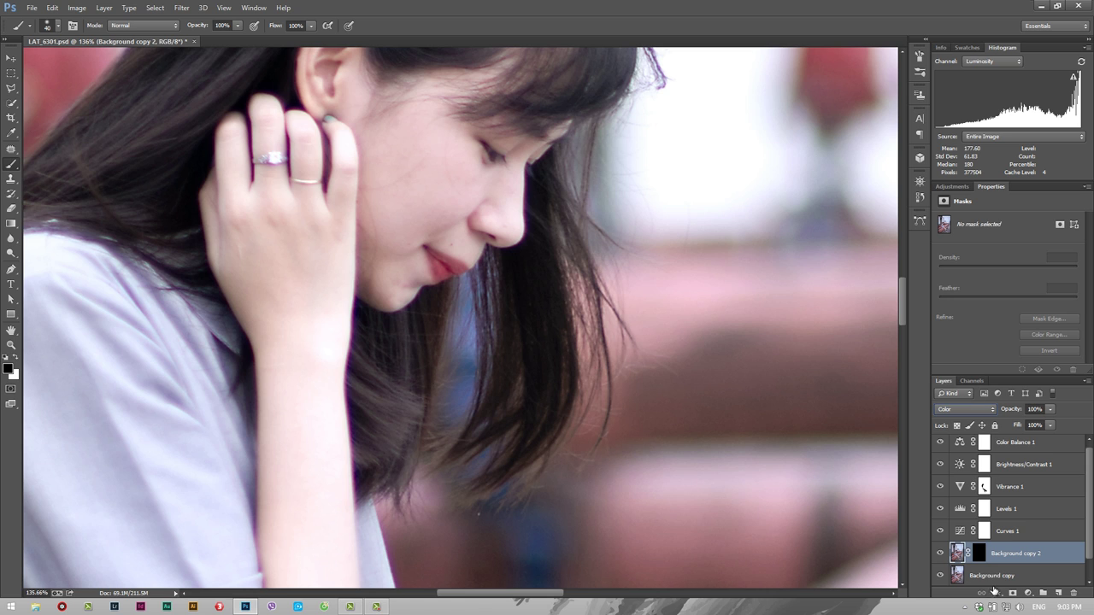
{"action": "left_click", "coordinate": [979, 553]}
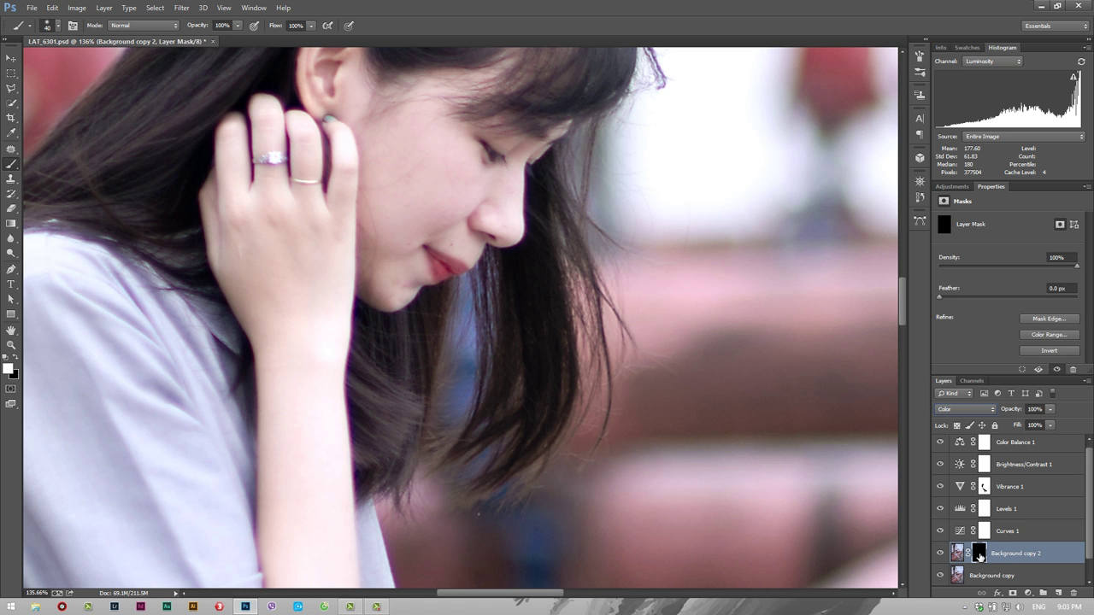
{"action": "right_click", "coordinate": [979, 553]}
{"action": "left_click", "coordinate": [991, 458]}
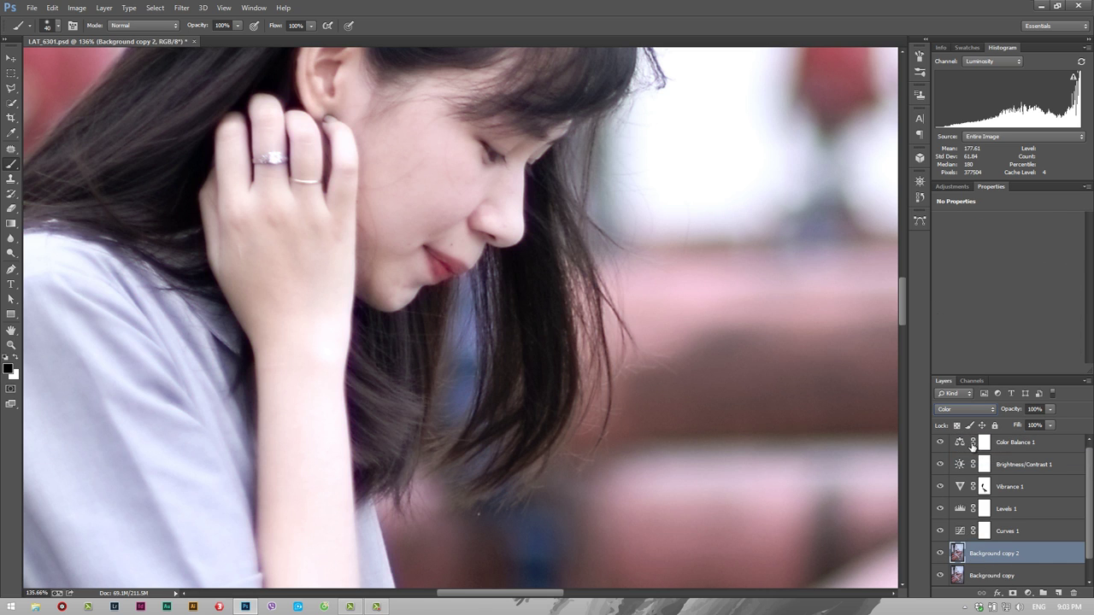
{"action": "left_click", "coordinate": [963, 410]}
{"action": "left_click", "coordinate": [944, 116]}
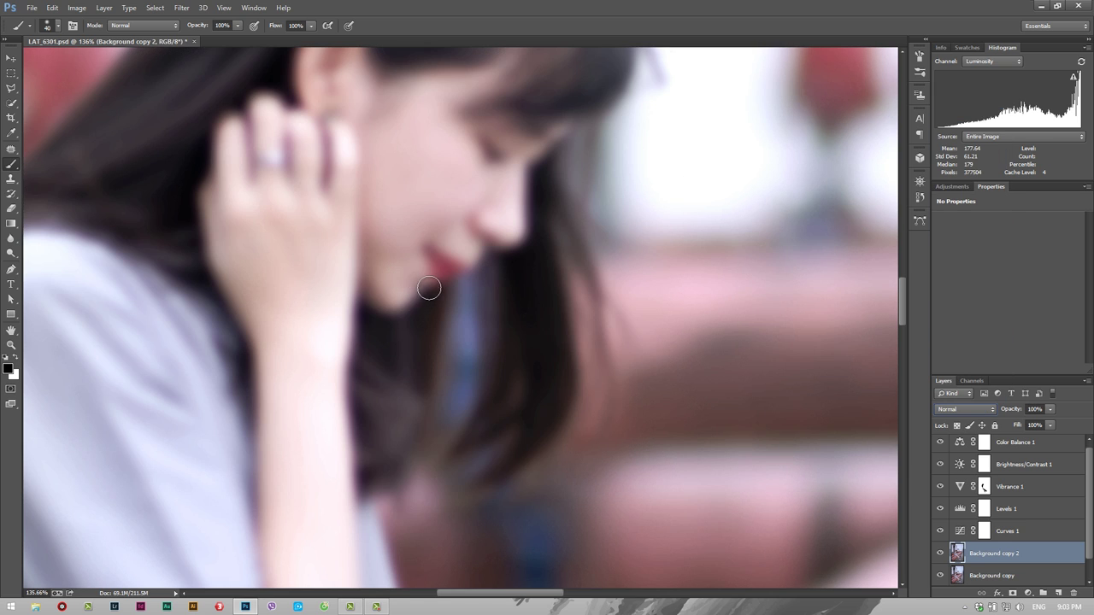
{"action": "left_click", "coordinate": [971, 409]}
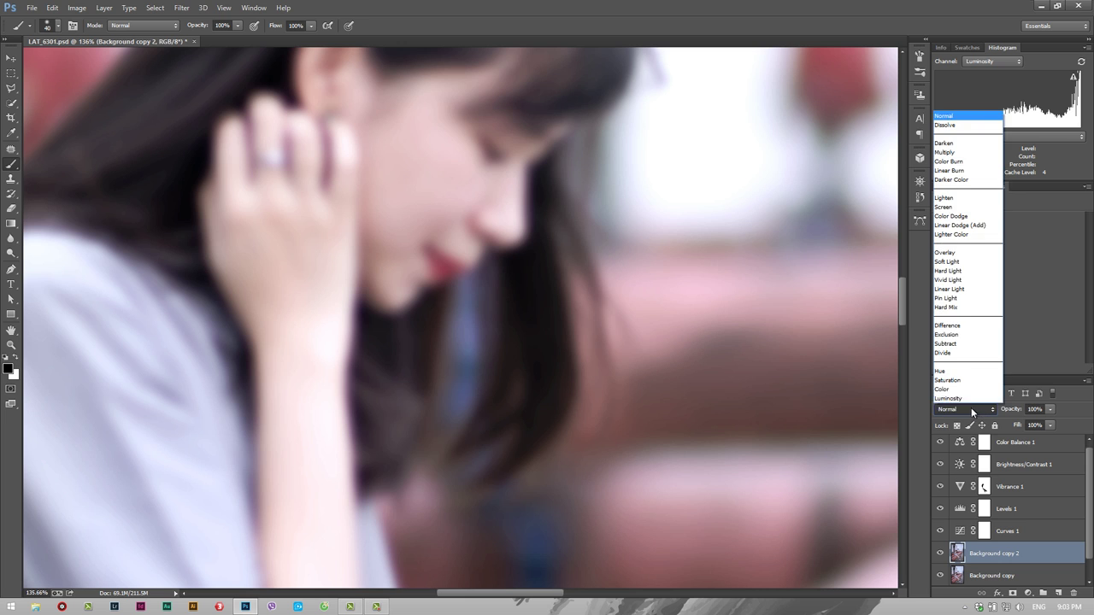
{"action": "left_click", "coordinate": [948, 383]}
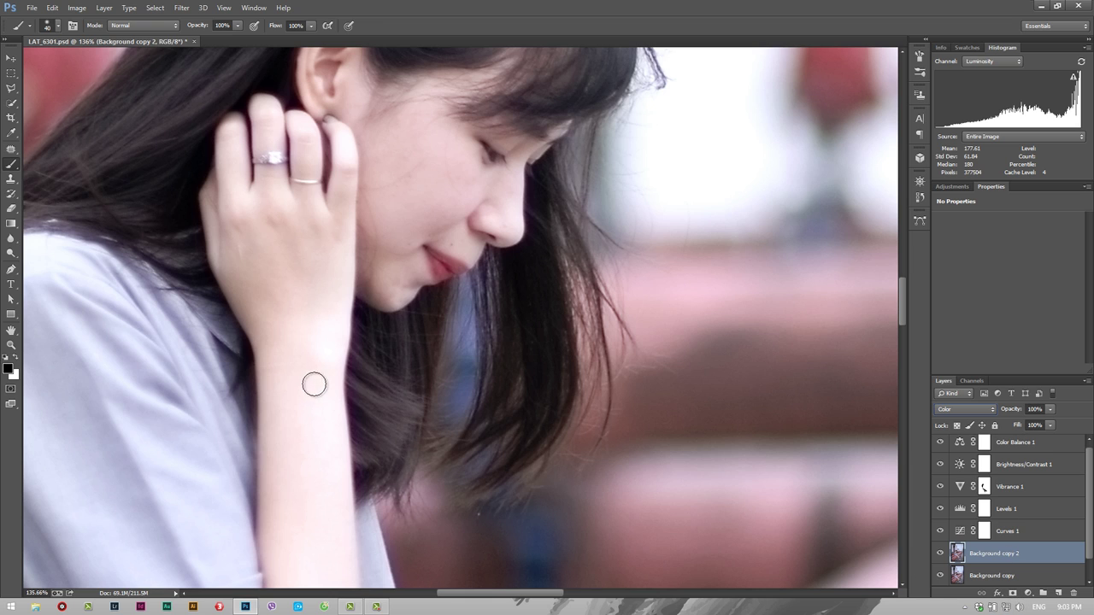
Step: Add a black mask to Background copy 2 and paint white over the hair by the ear
{"action": "left_click", "coordinate": [1012, 593]}
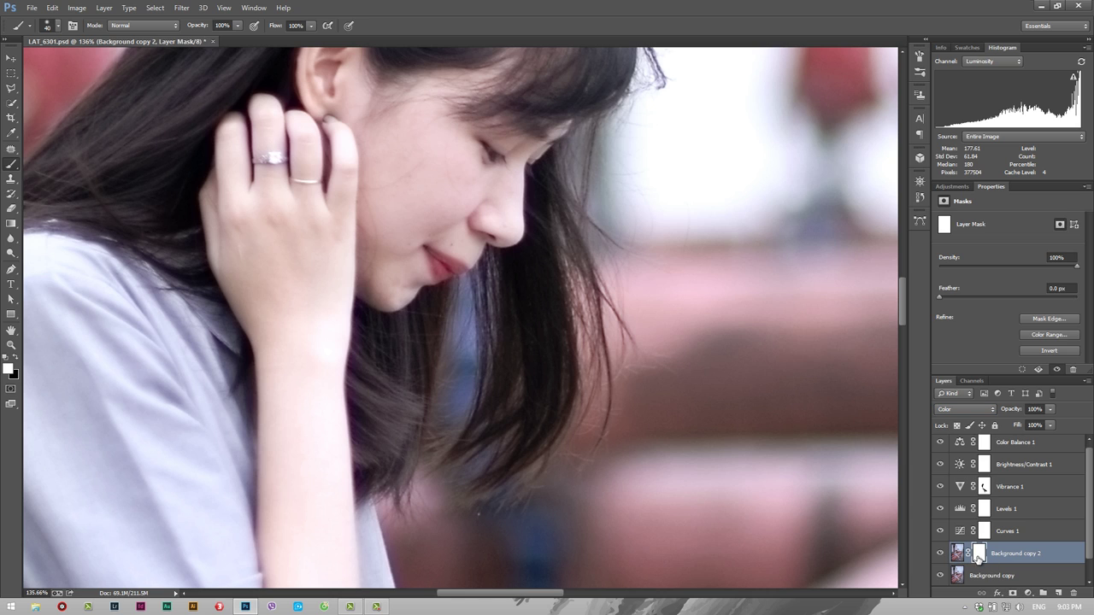
{"action": "key", "text": "ctrl+i"}
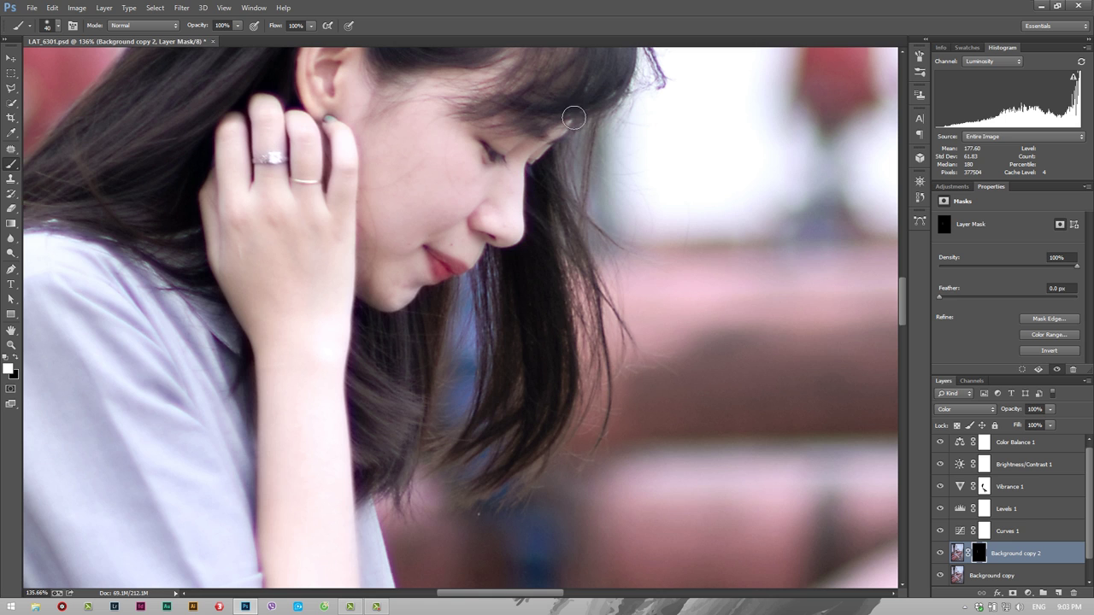
{"action": "scroll", "coordinate": [568, 112], "scroll_direction": "up", "scroll_amount": 1}
{"action": "scroll", "coordinate": [568, 113], "scroll_direction": "up", "scroll_amount": 5}
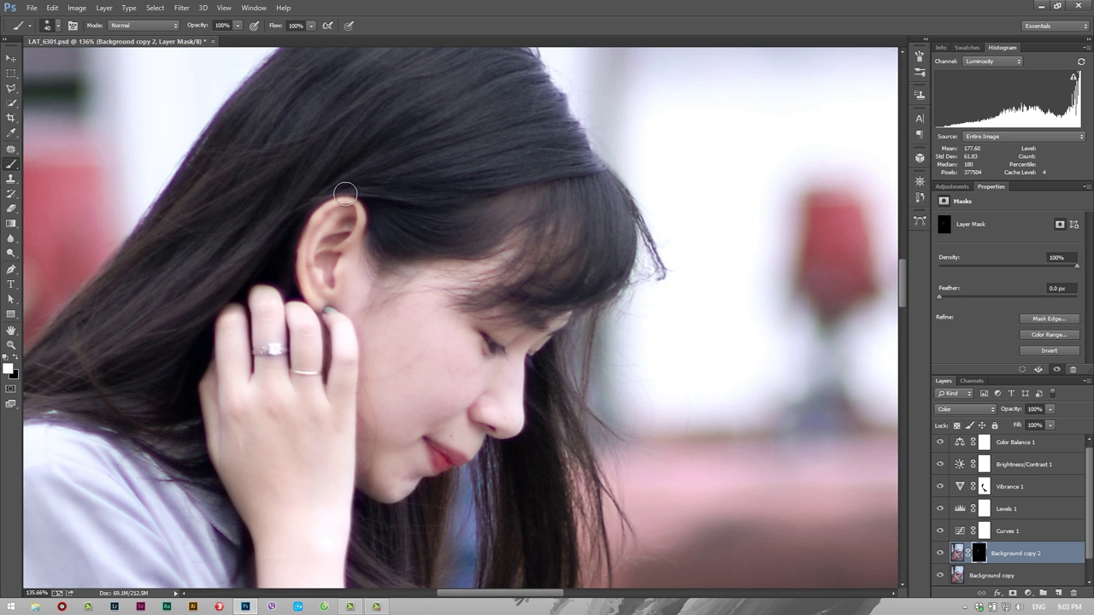
{"action": "left_click", "coordinate": [324, 316]}
{"action": "key", "text": "z"}
{"action": "left_click", "coordinate": [219, 215], "text": "alt"}
{"action": "left_click", "coordinate": [218, 216], "text": "alt"}
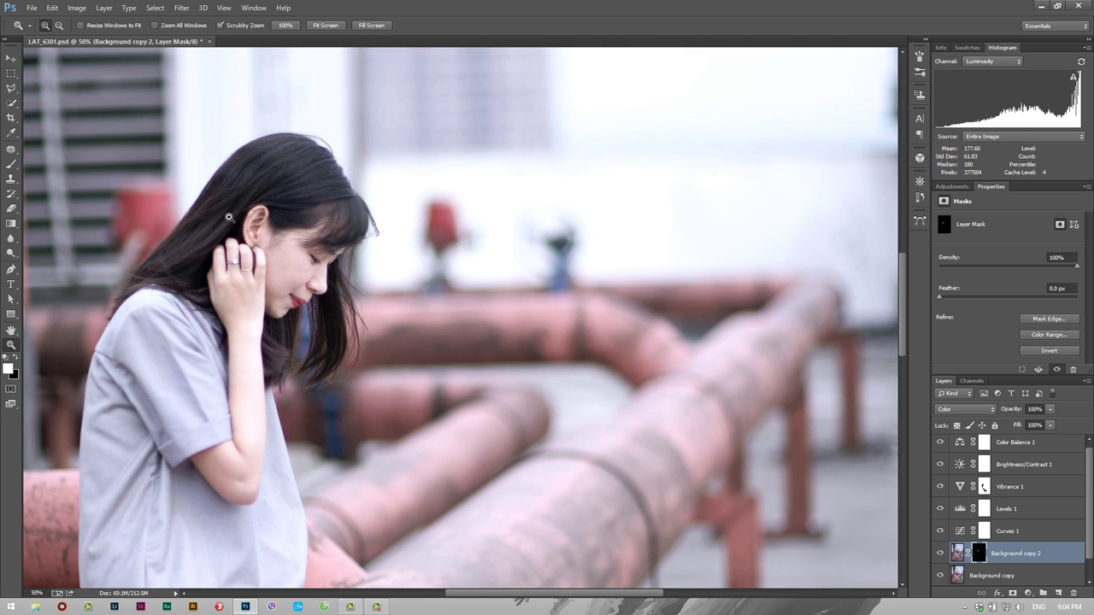
Step: Paint white over the girl's dress, enlarging the brush to 100
{"action": "key", "text": "b"}
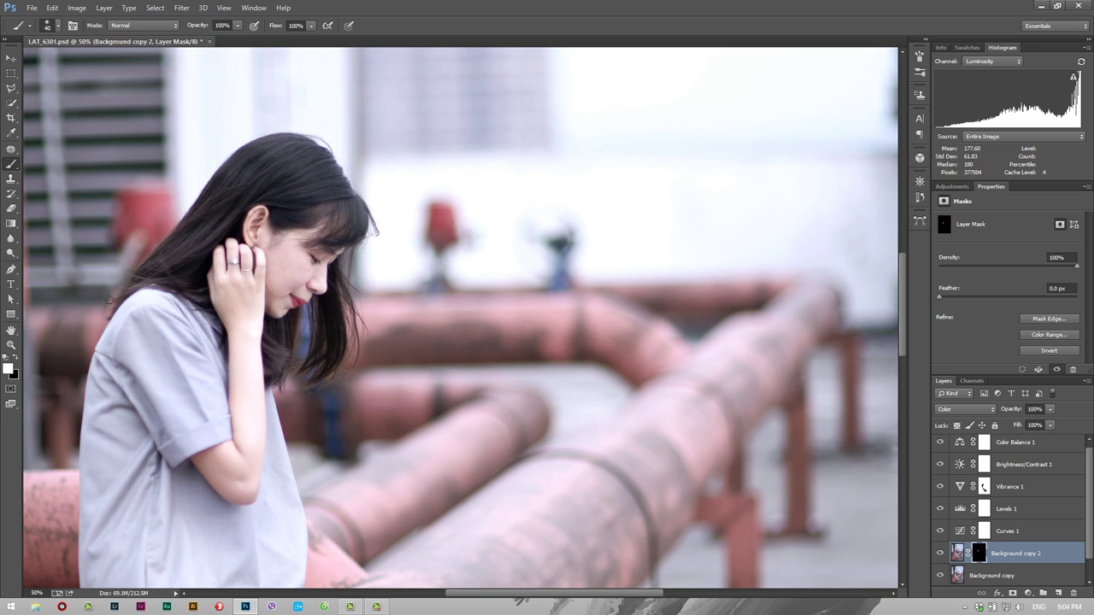
{"action": "scroll", "coordinate": [86, 416], "scroll_direction": "down", "scroll_amount": 3}
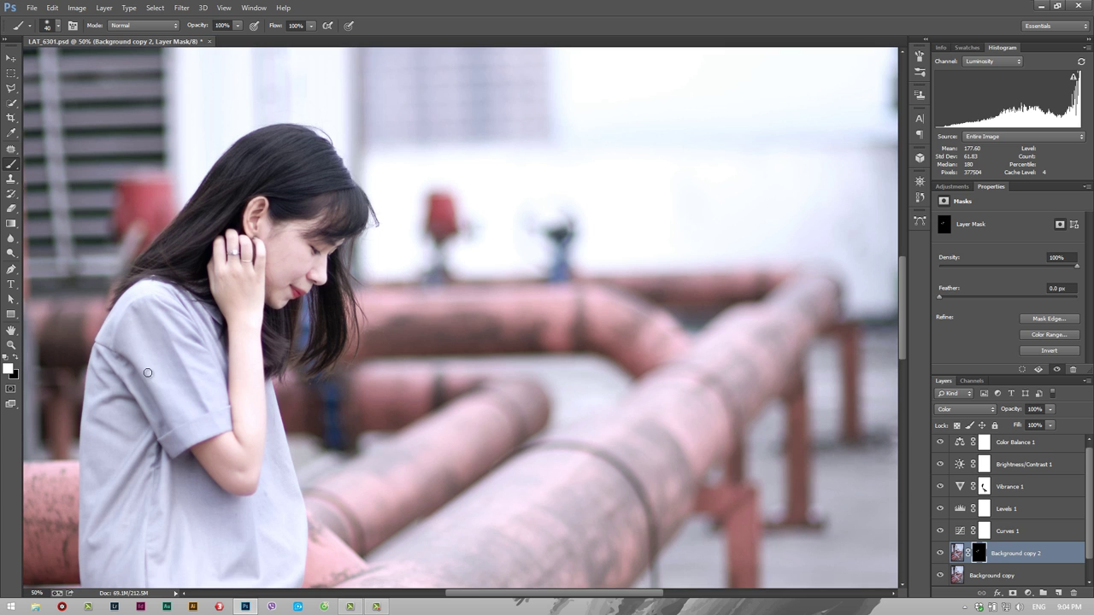
{"action": "scroll", "coordinate": [142, 327], "scroll_direction": "down", "scroll_amount": 3}
{"action": "left_click_drag", "start_coordinate": [142, 327], "coordinate": [129, 324]}
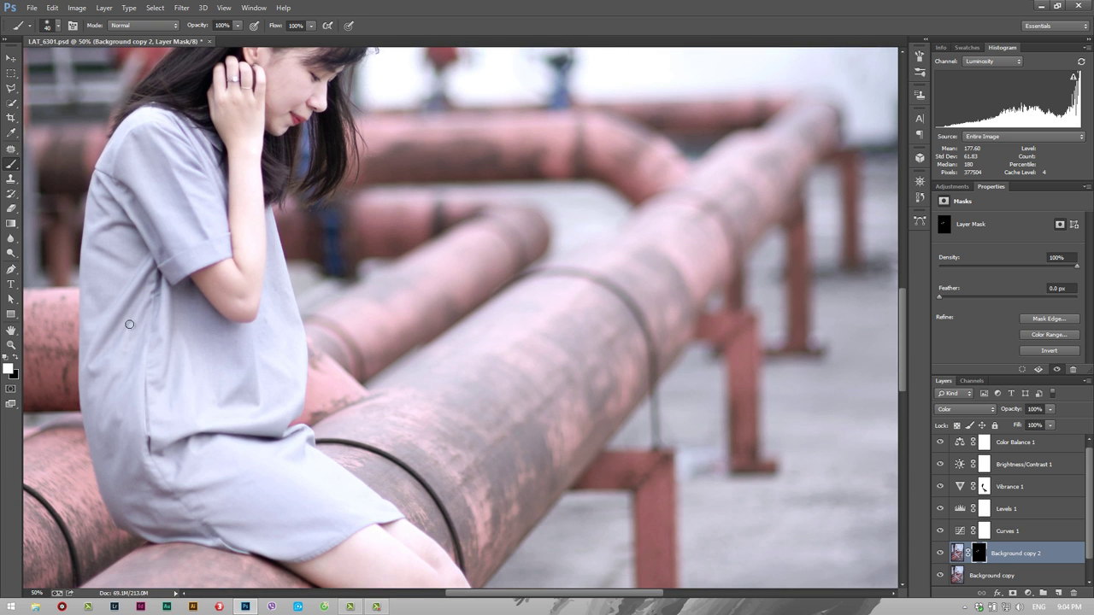
{"action": "key", "text": "bracketright"}
{"action": "key", "text": "bracketright"}
{"action": "key", "text": "bracketright"}
{"action": "scroll", "coordinate": [276, 449], "scroll_direction": "down", "scroll_amount": 2}
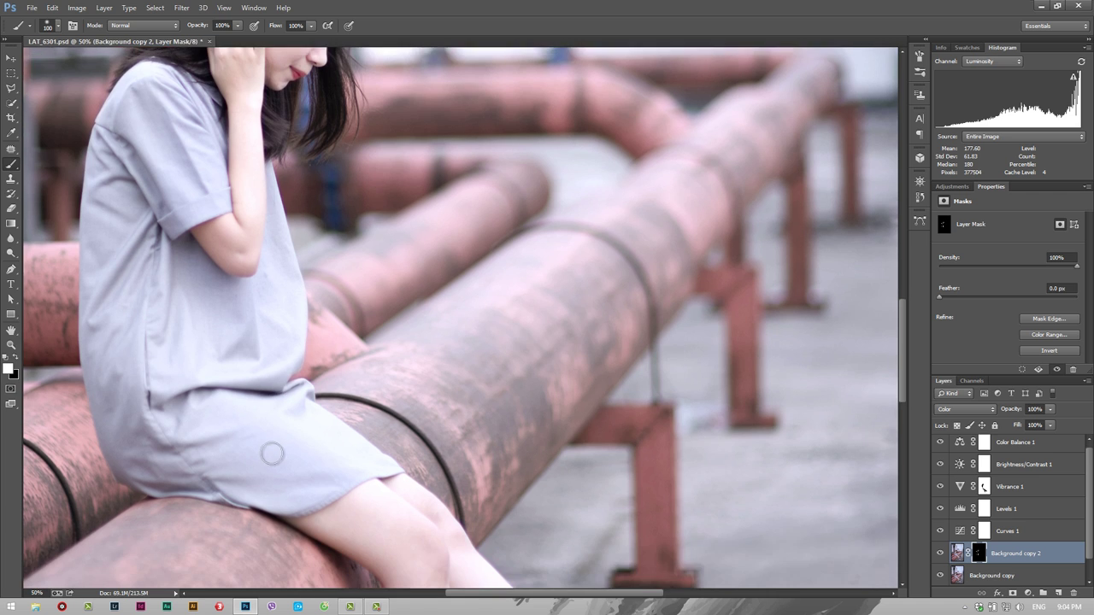
{"action": "scroll", "coordinate": [271, 454], "scroll_direction": "down", "scroll_amount": 2}
{"action": "scroll", "coordinate": [270, 457], "scroll_direction": "down", "scroll_amount": 2}
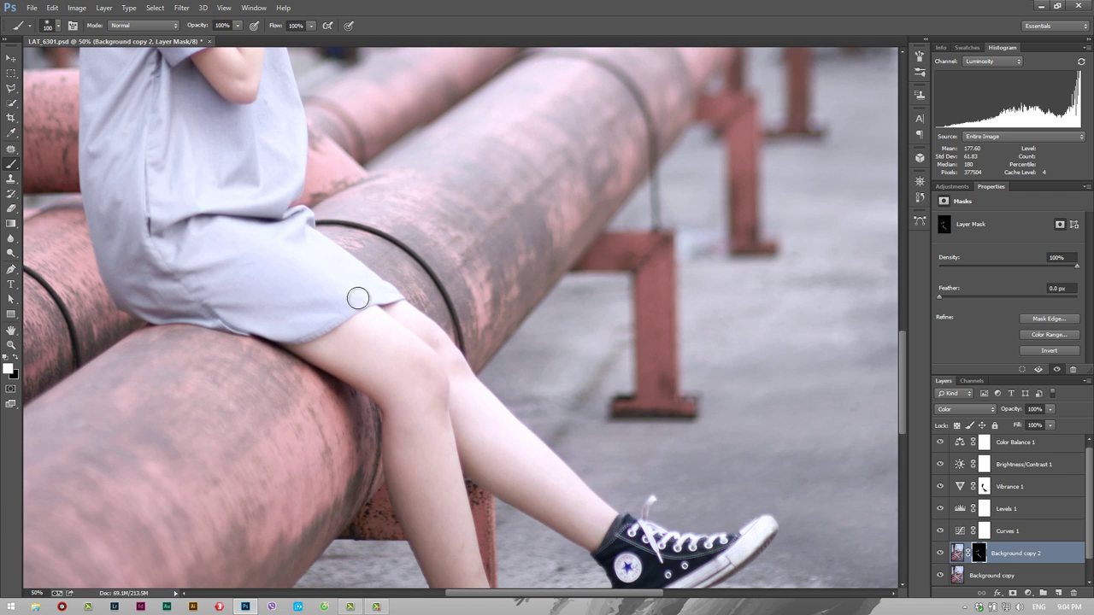
{"action": "scroll", "coordinate": [410, 274], "scroll_direction": "up", "scroll_amount": 2}
{"action": "scroll", "coordinate": [427, 291], "scroll_direction": "up", "scroll_amount": 2}
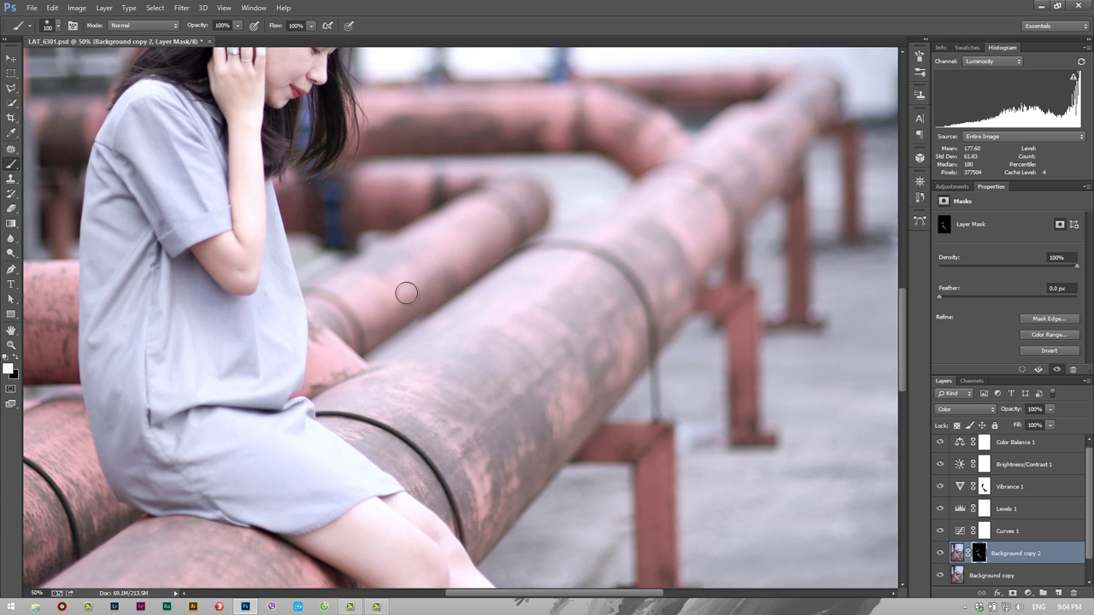
{"action": "scroll", "coordinate": [407, 293], "scroll_direction": "up", "scroll_amount": 2}
{"action": "scroll", "coordinate": [360, 200], "scroll_direction": "up", "scroll_amount": 1}
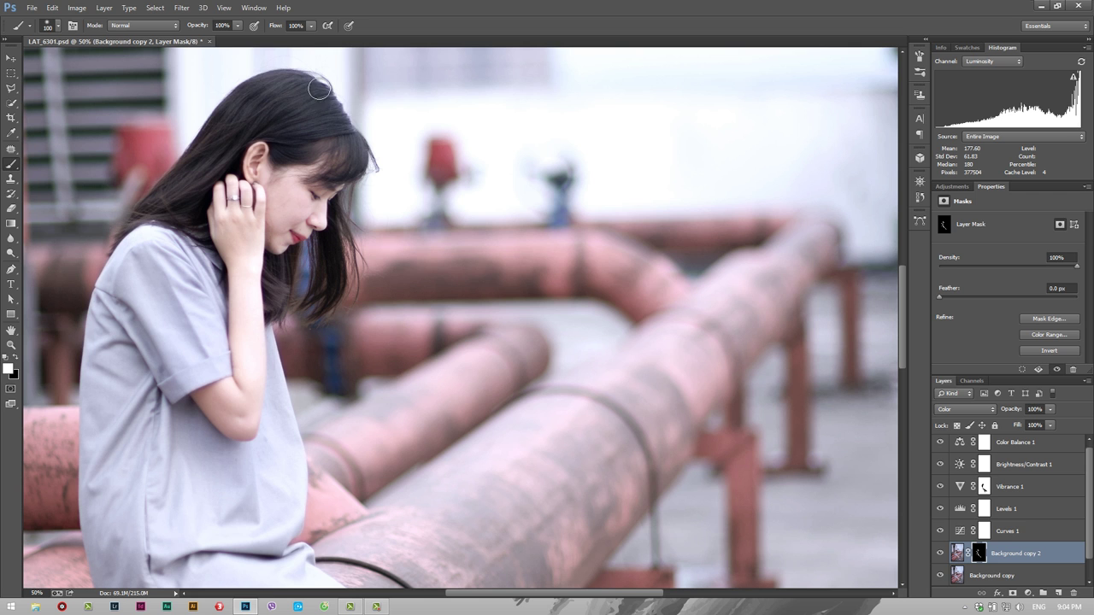
{"action": "key", "text": "super"}
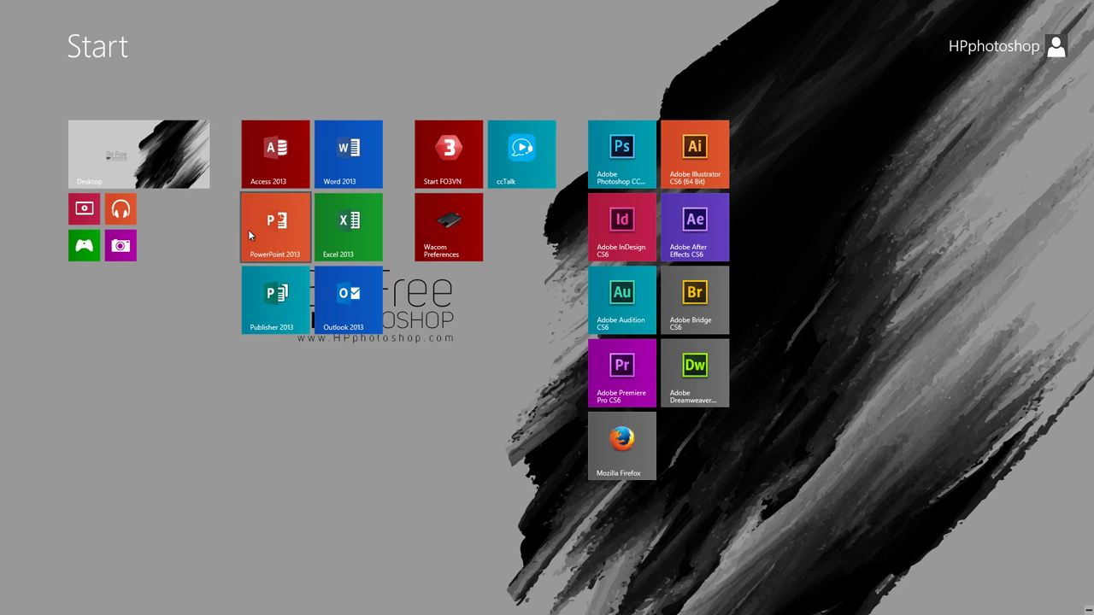
{"action": "key", "text": "super"}
{"action": "key", "text": "z"}
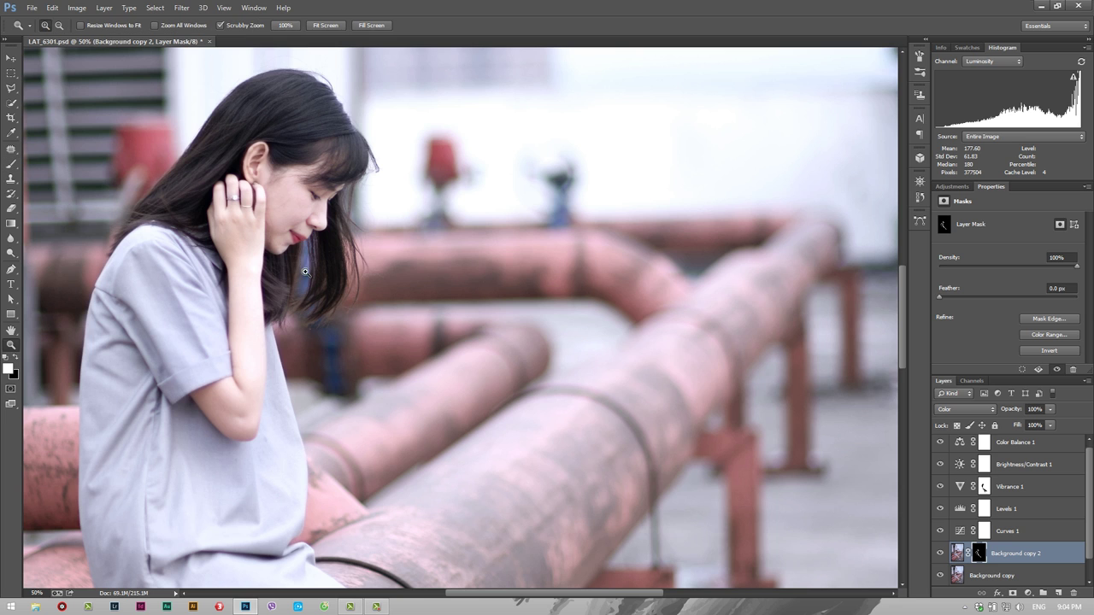
{"action": "mouse_move", "coordinate": [303, 266]}
{"action": "left_mouse_down"}
{"action": "mouse_move", "coordinate": [343, 266]}
{"action": "mouse_move", "coordinate": [262, 258]}
{"action": "mouse_move", "coordinate": [380, 241]}
{"action": "left_mouse_up"}
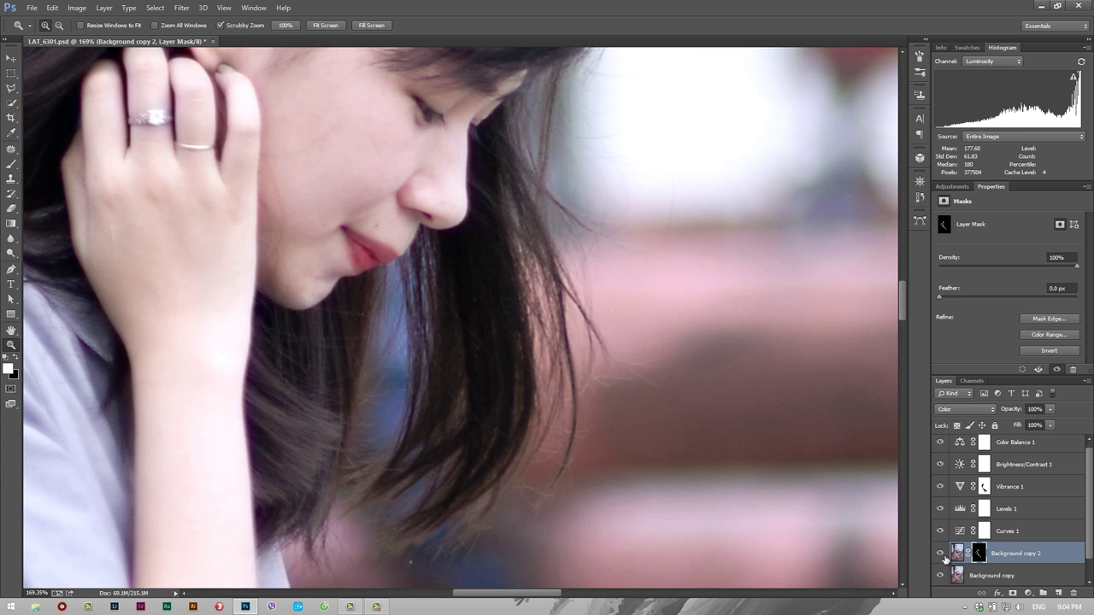
{"action": "left_click", "coordinate": [941, 554]}
{"action": "left_click", "coordinate": [941, 554]}
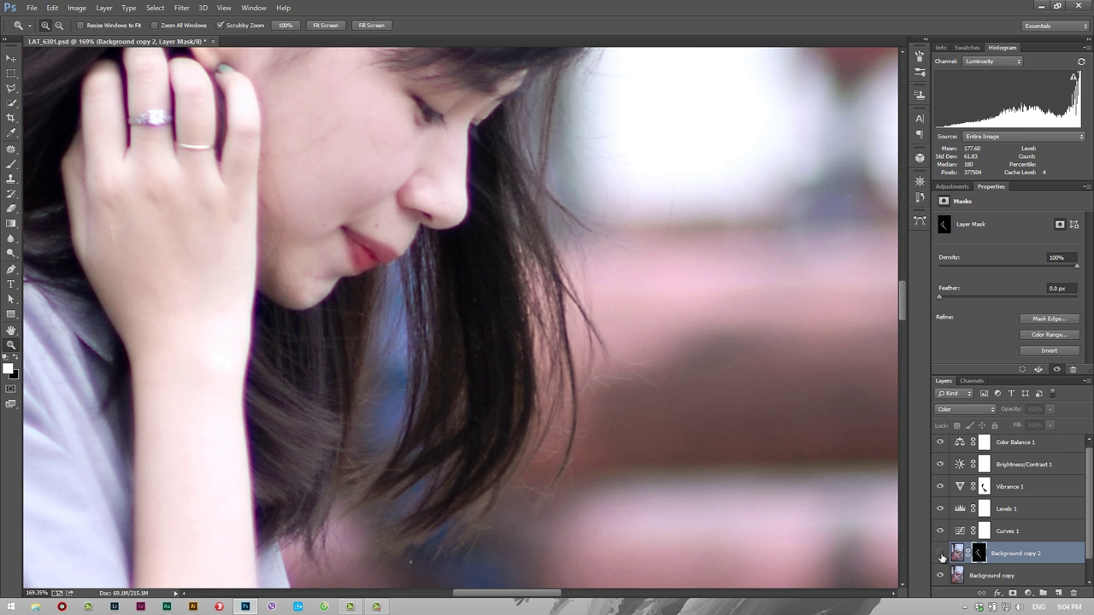
{"action": "left_click", "coordinate": [503, 273], "text": "alt"}
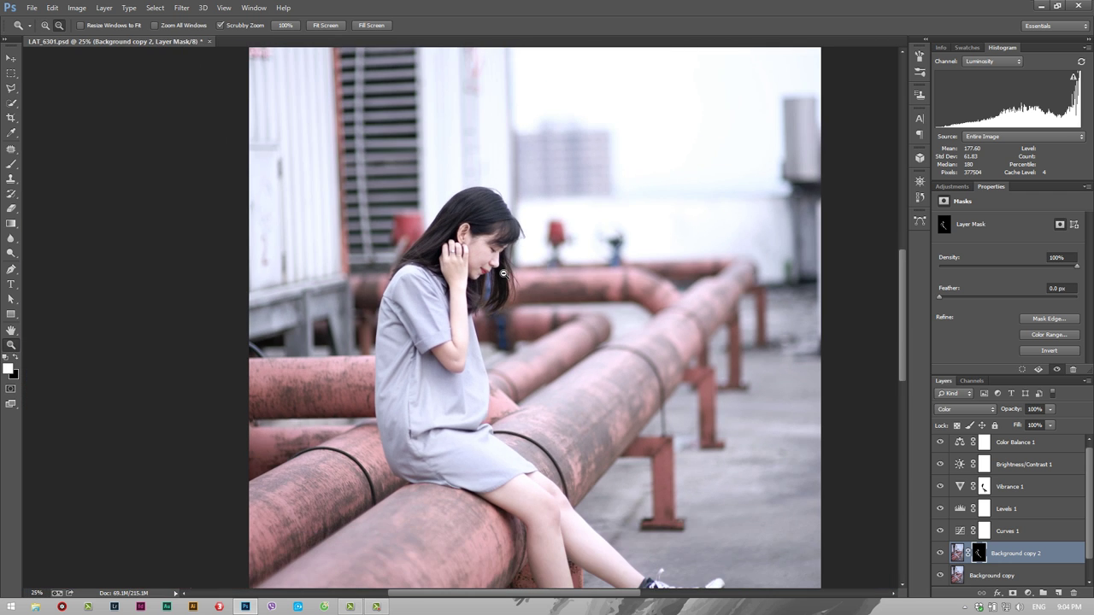
{"action": "left_click", "coordinate": [503, 273], "text": "alt"}
{"action": "left_click", "coordinate": [497, 277], "text": "alt"}
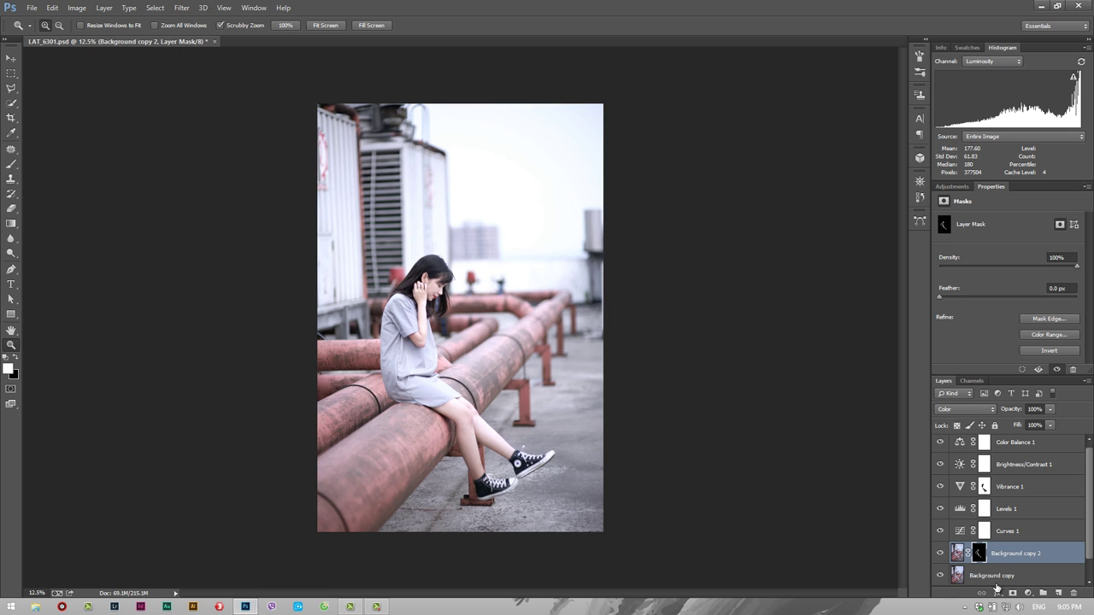
{"action": "left_click", "coordinate": [994, 578]}
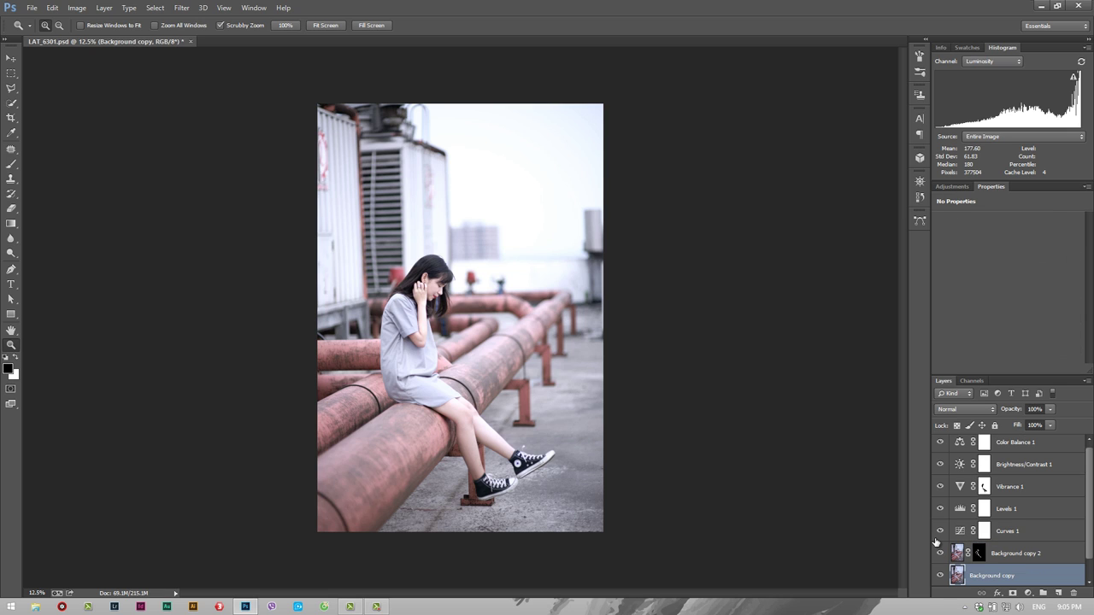
Step: Create a new empty Layer 1 and move it above Background copy 2
{"action": "key", "text": "ctrl+shift+n"}
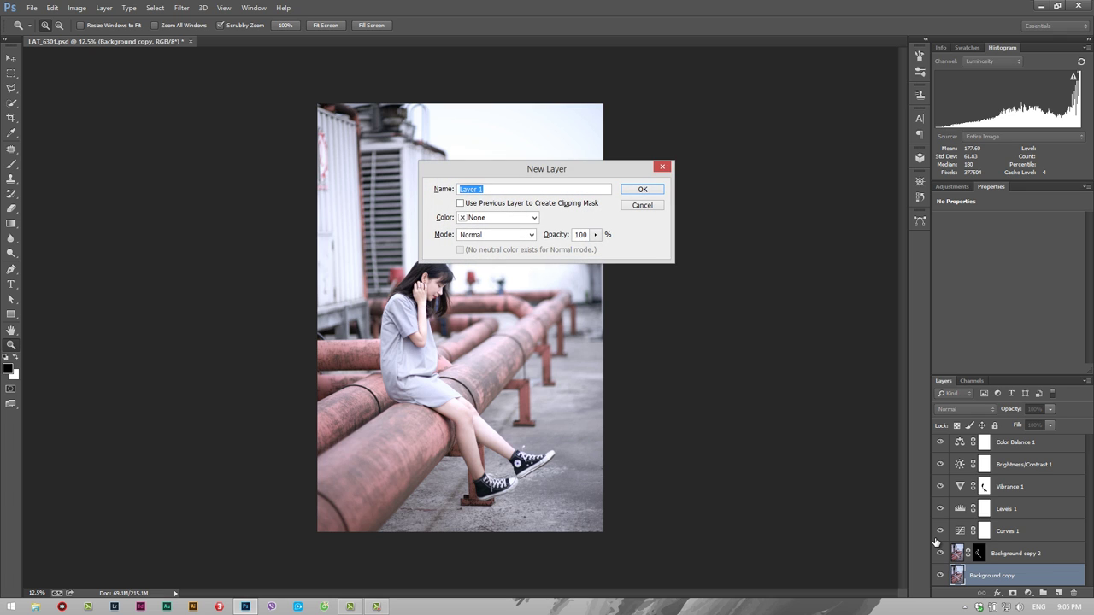
{"action": "key", "text": "Return"}
{"action": "scroll", "coordinate": [1017, 563], "scroll_direction": "down", "scroll_amount": 1}
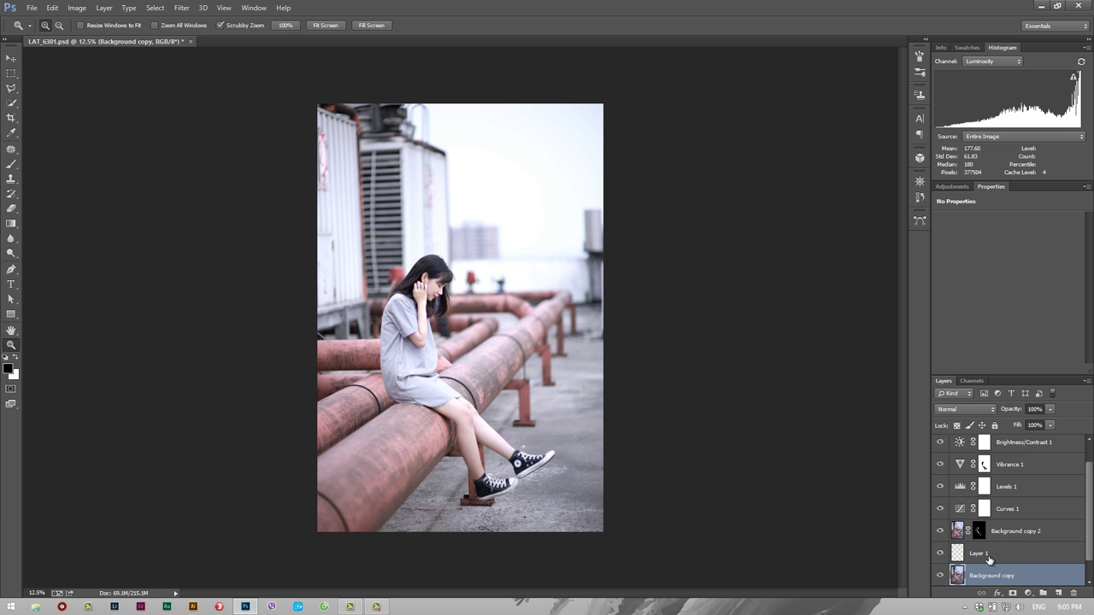
{"action": "key", "text": "ctrl+bracketright"}
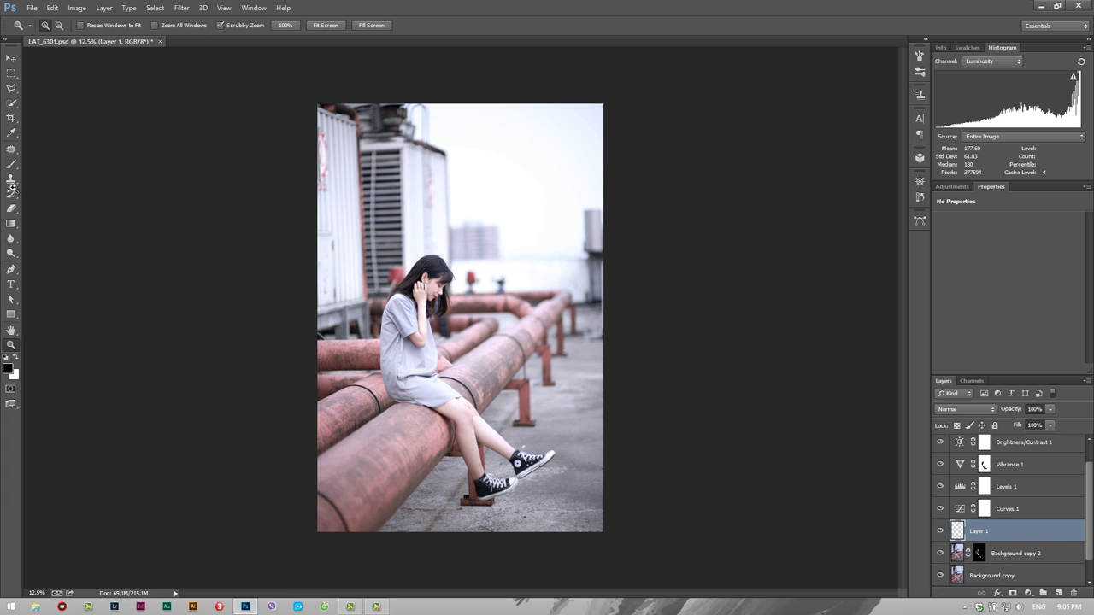
Step: Pick the Clone Stamp, zoom in on the blurred background figures, and open the Sample options
{"action": "left_click", "coordinate": [11, 180]}
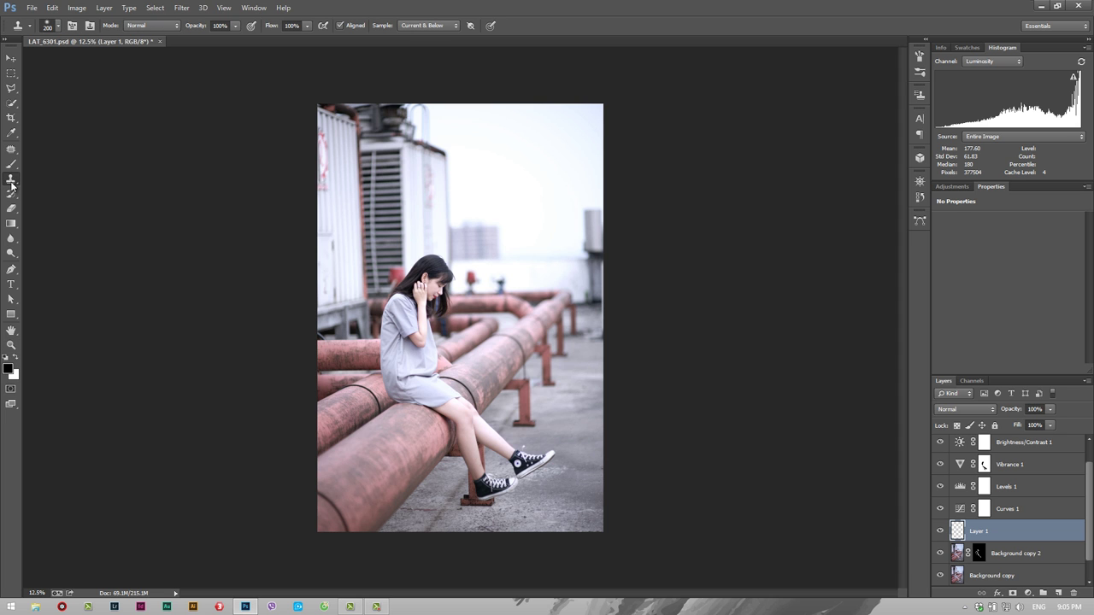
{"action": "left_click", "coordinate": [11, 344]}
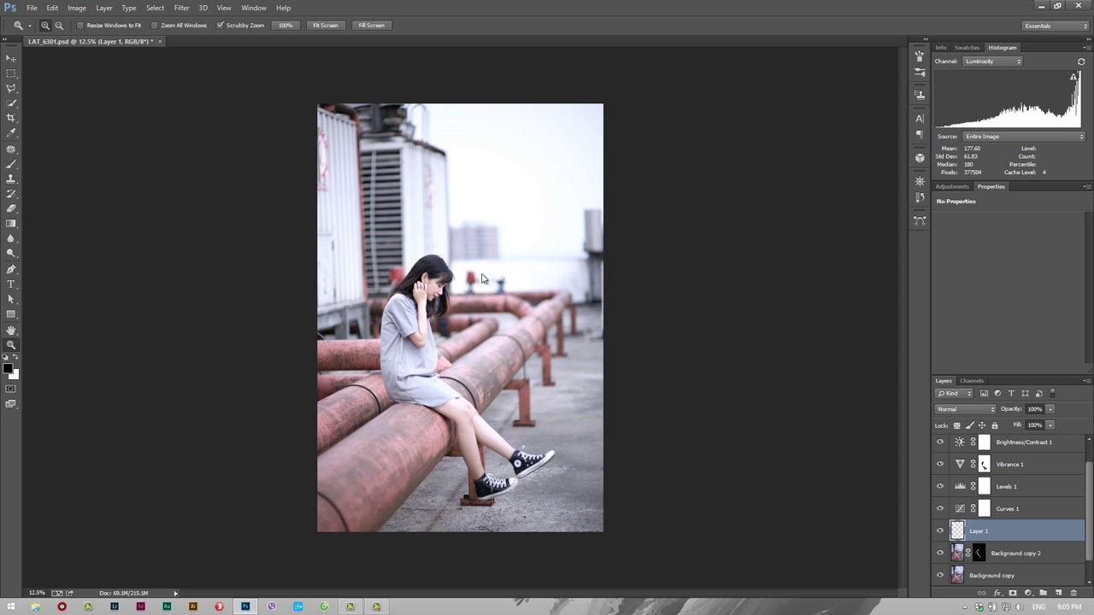
{"action": "left_click_drag", "start_coordinate": [481, 277], "coordinate": [577, 295]}
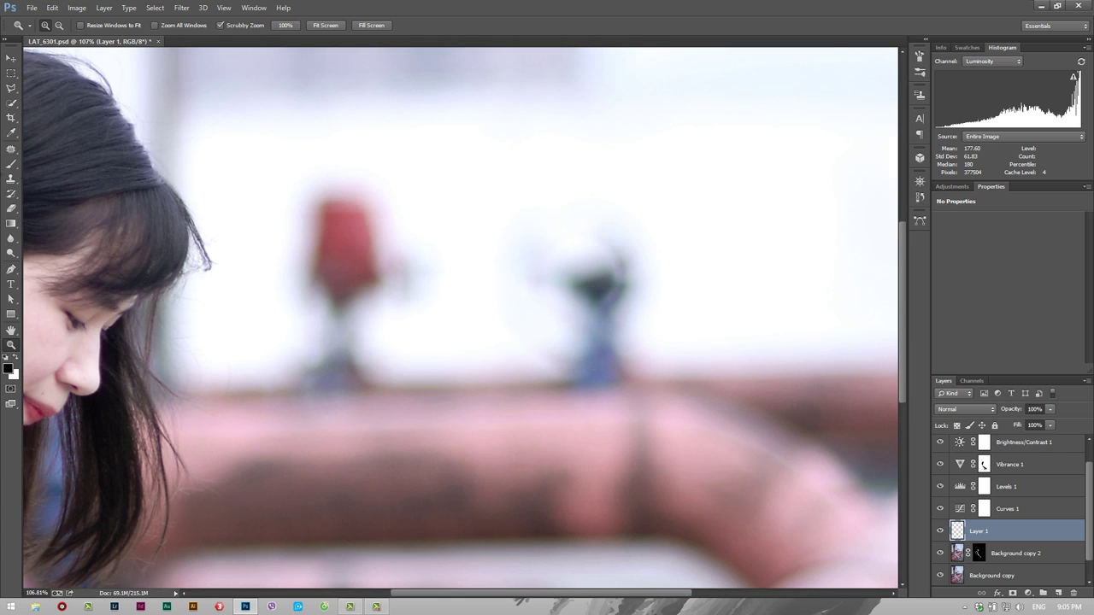
{"action": "key", "text": "s"}
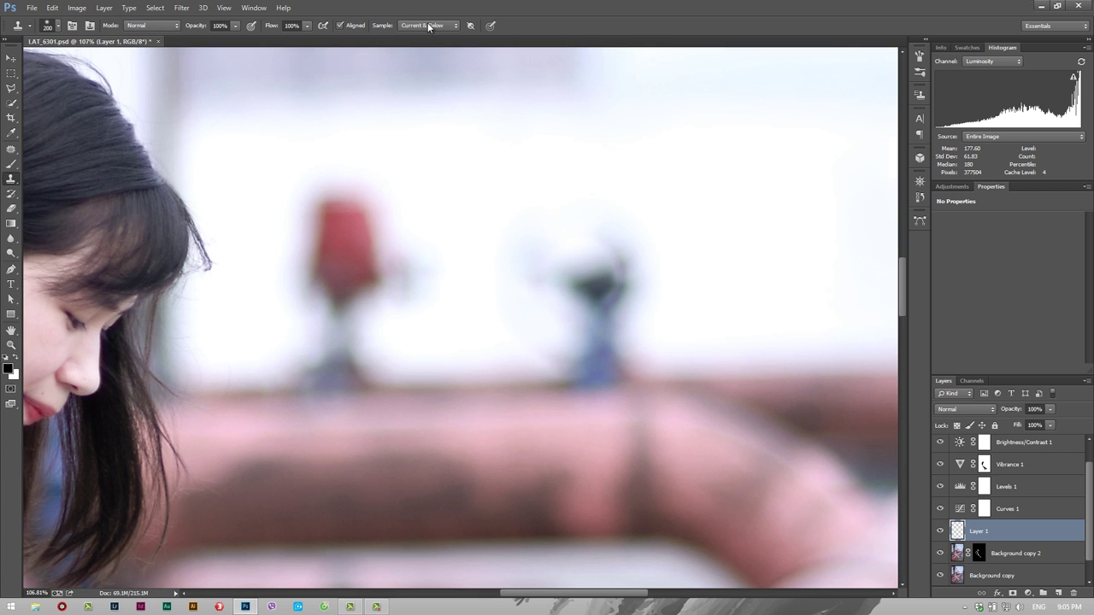
{"action": "left_click", "coordinate": [429, 26]}
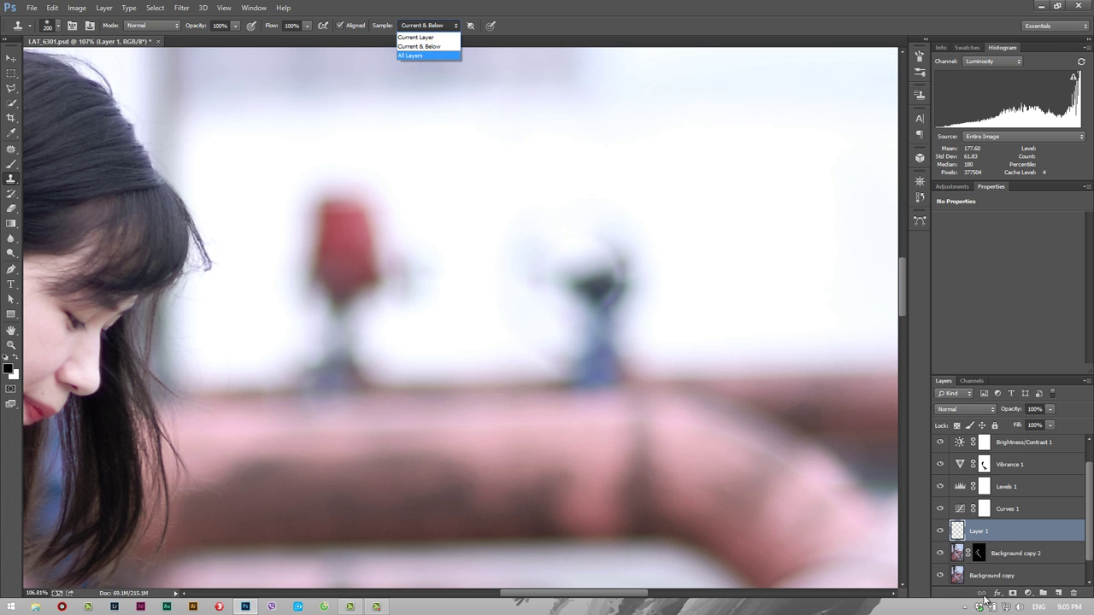
Step: Sample Current & Below and clone out the blurred blue figure
{"action": "left_click", "coordinate": [621, 27]}
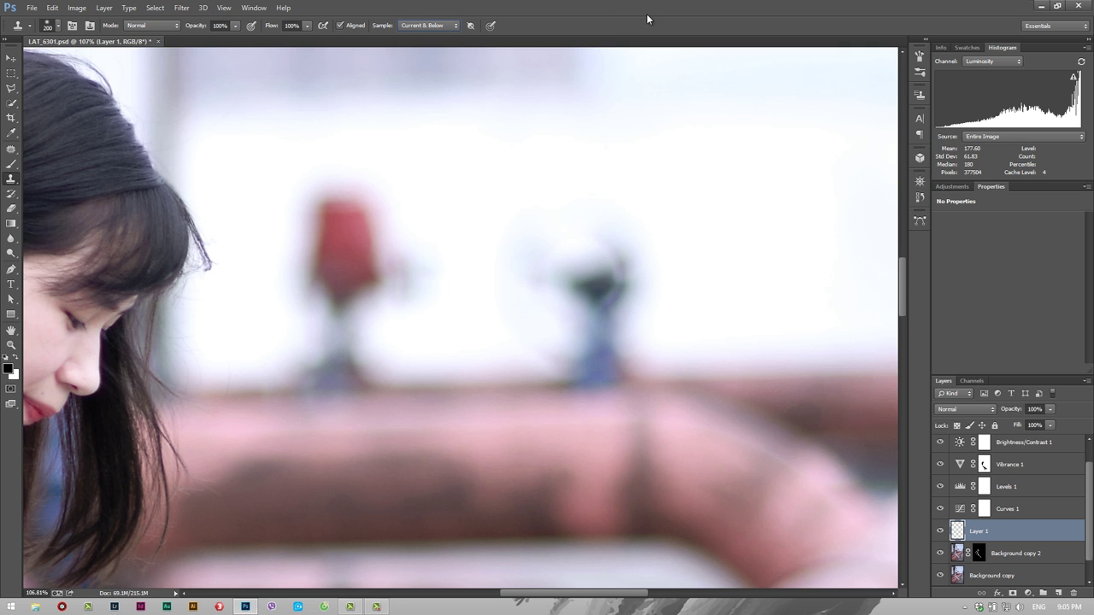
{"action": "left_click", "coordinate": [704, 288], "text": "alt"}
{"action": "left_click_drag", "start_coordinate": [603, 268], "coordinate": [579, 278]}
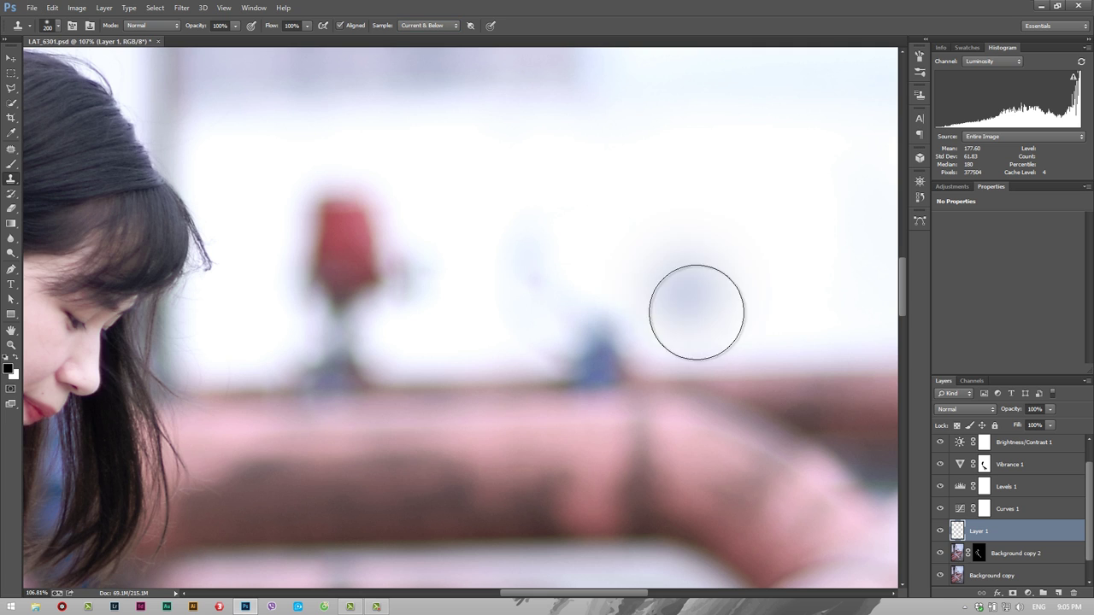
{"action": "left_click", "coordinate": [745, 264], "text": "alt"}
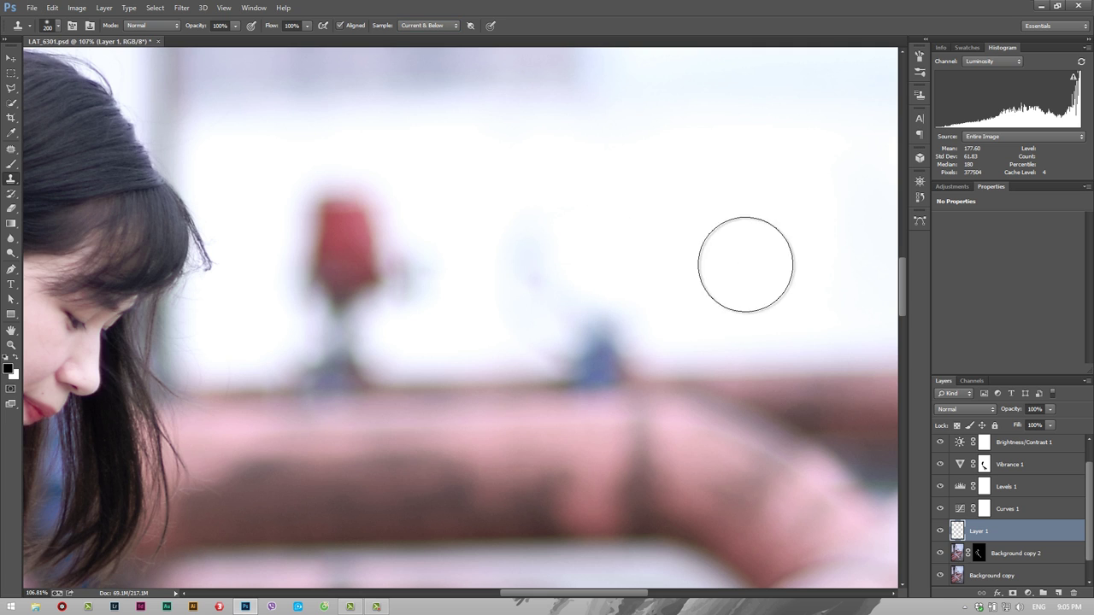
{"action": "left_click_drag", "start_coordinate": [615, 330], "coordinate": [616, 317]}
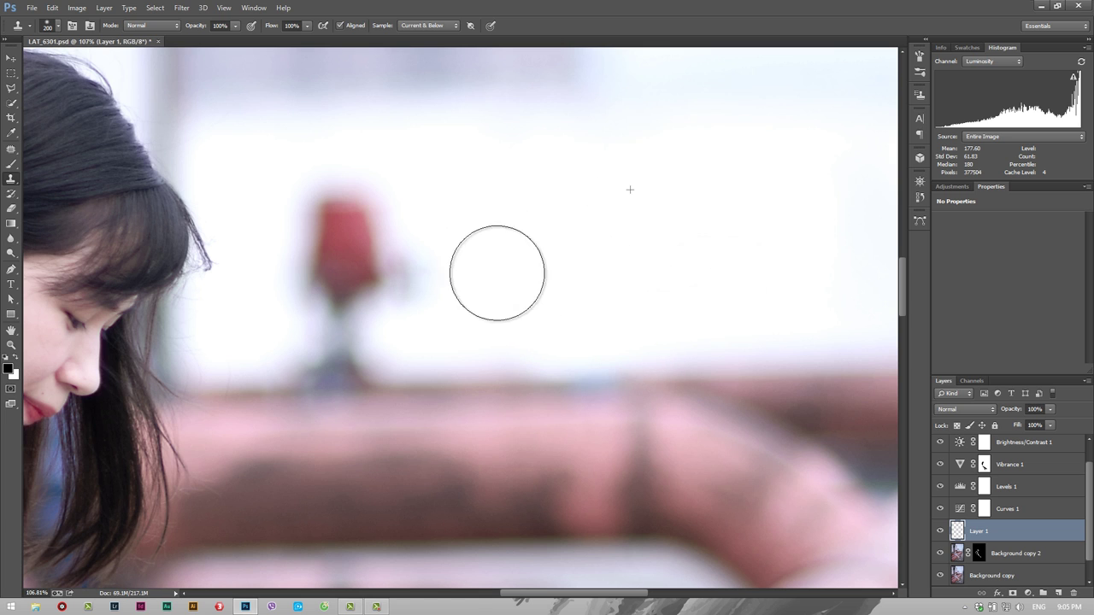
Step: Clone out the blurred red lamp and the dark post beneath it
{"action": "left_click", "coordinate": [455, 147], "text": "alt"}
{"action": "mouse_move", "coordinate": [332, 213]}
{"action": "left_mouse_down"}
{"action": "mouse_move", "coordinate": [345, 249]}
{"action": "mouse_move", "coordinate": [313, 208]}
{"action": "left_mouse_up"}
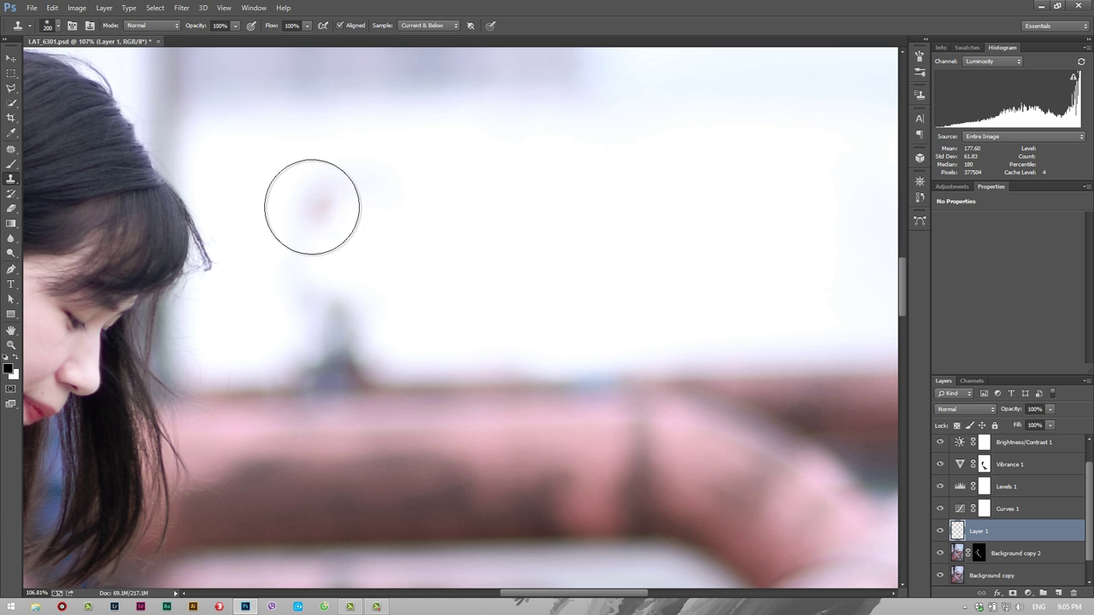
{"action": "left_click", "coordinate": [449, 251], "text": "alt"}
{"action": "left_click_drag", "start_coordinate": [304, 319], "coordinate": [285, 339]}
Step: Clone clean background over the faint marks above the girl's hair
{"action": "key", "text": "z"}
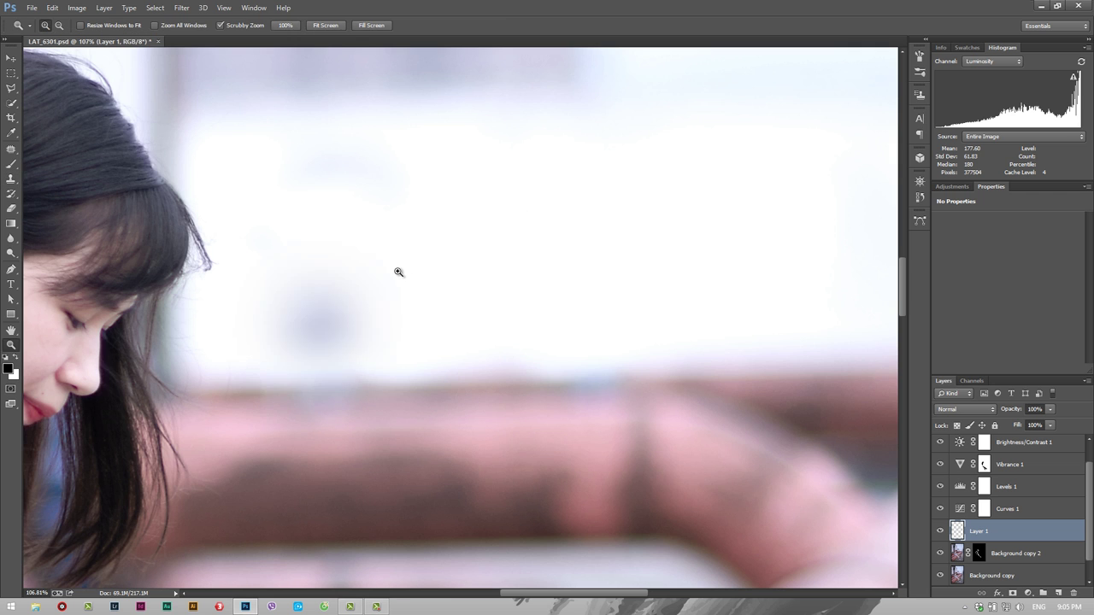
{"action": "left_click_drag", "start_coordinate": [398, 271], "coordinate": [381, 254]}
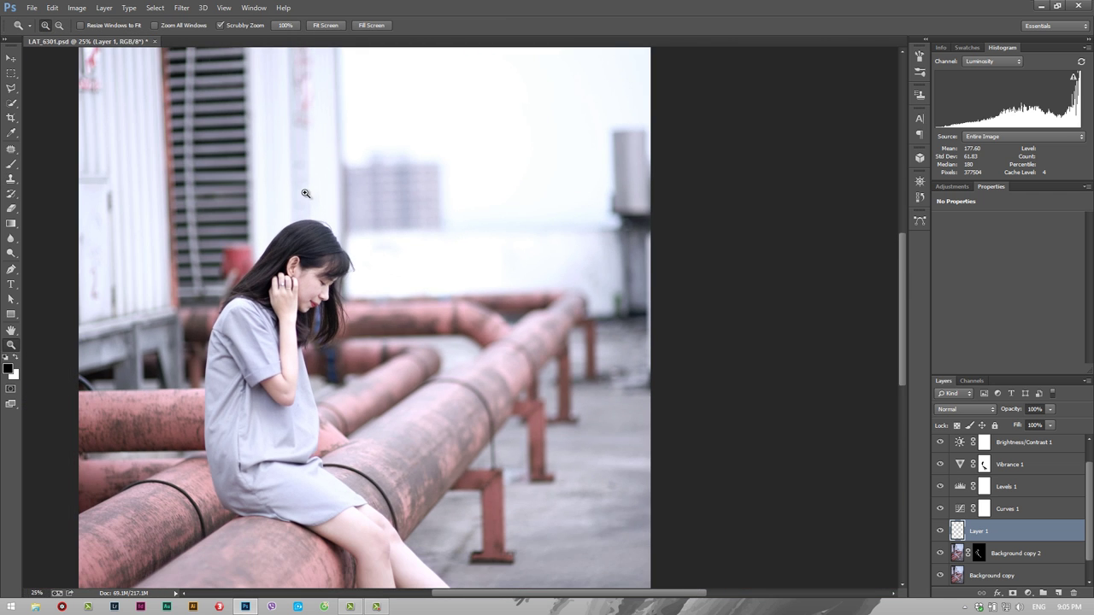
{"action": "left_click_drag", "start_coordinate": [339, 194], "coordinate": [367, 201]}
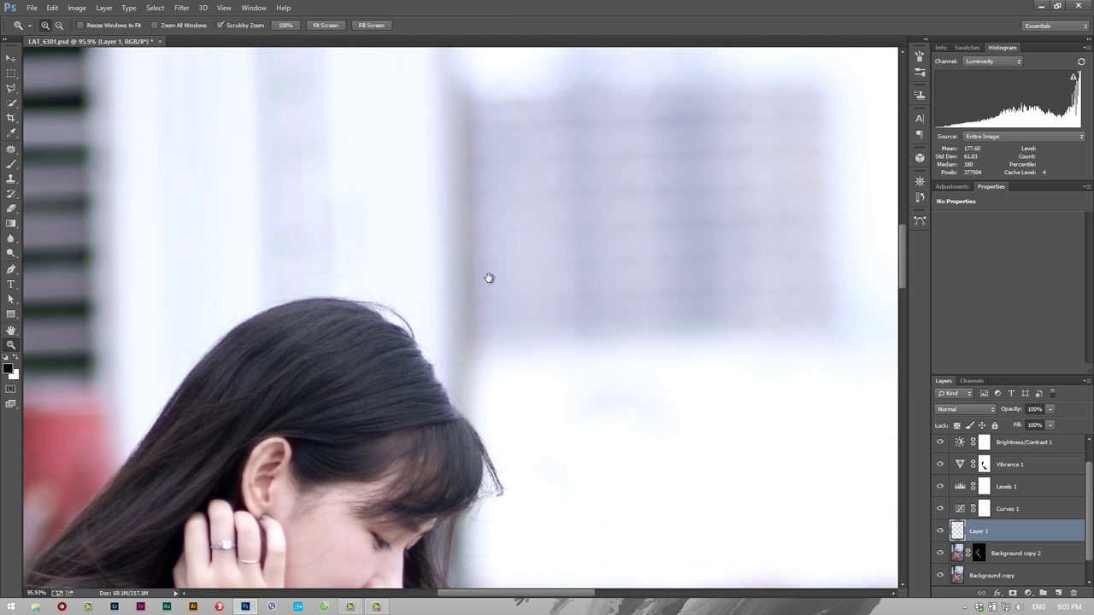
{"action": "key", "text": "s"}
{"action": "left_click_drag", "start_coordinate": [364, 144], "coordinate": [535, 315]}
{"action": "left_click", "coordinate": [390, 324], "text": "alt"}
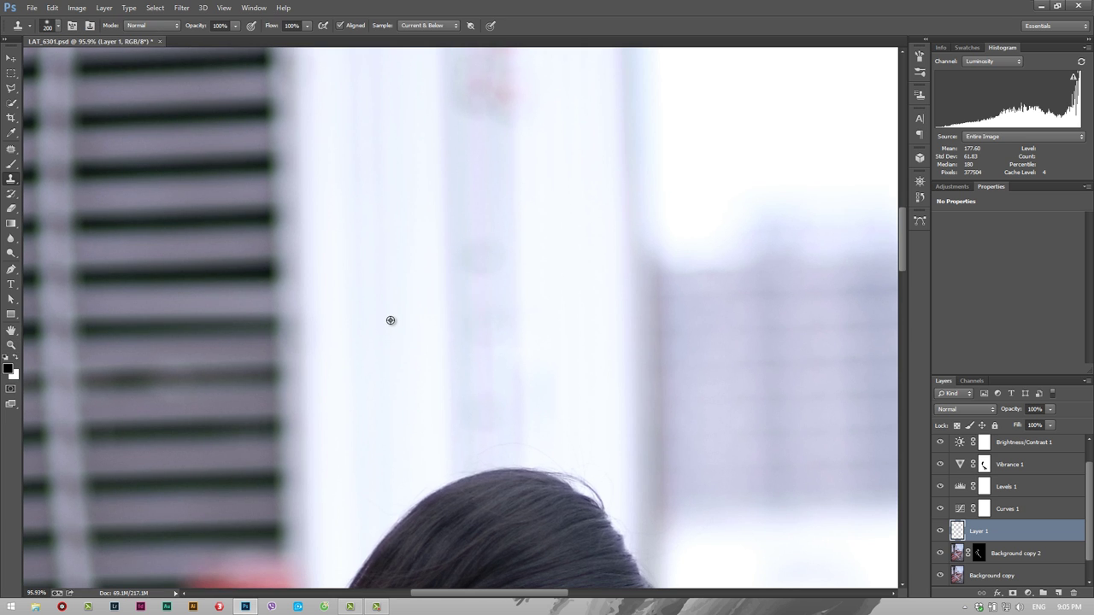
{"action": "mouse_move", "coordinate": [427, 323]}
{"action": "left_mouse_down"}
{"action": "mouse_move", "coordinate": [459, 413]}
{"action": "mouse_move", "coordinate": [503, 222]}
{"action": "left_mouse_up"}
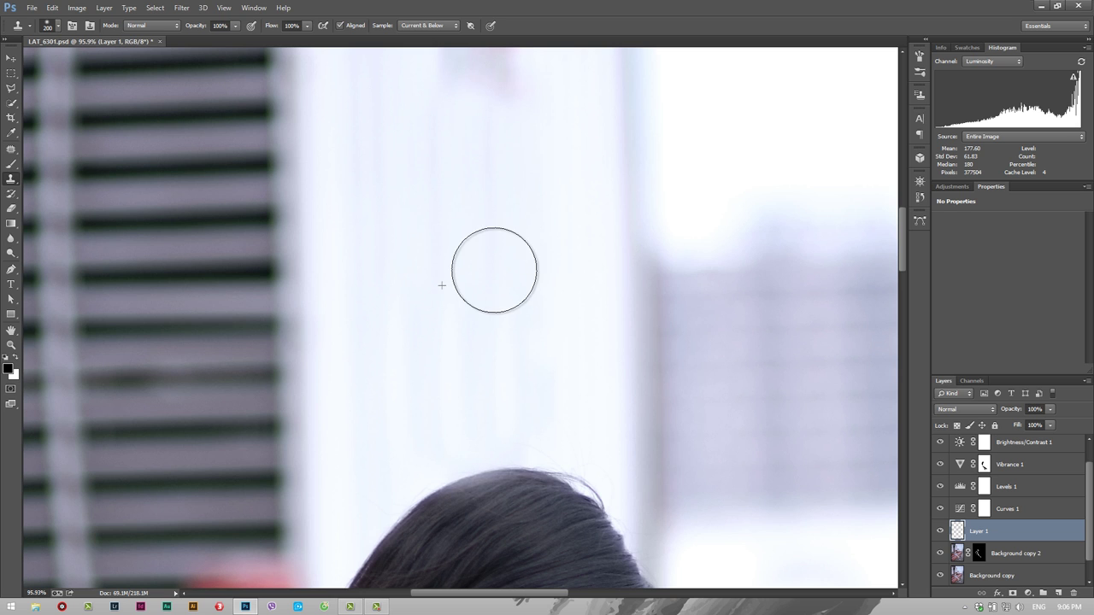
Step: Paint out the pinkish blurred figure, then zoom out to the whole photo
{"action": "scroll", "coordinate": [488, 268], "scroll_direction": "up", "scroll_amount": 3}
{"action": "scroll", "coordinate": [487, 274], "scroll_direction": "up", "scroll_amount": 2}
{"action": "scroll", "coordinate": [488, 268], "scroll_direction": "up", "scroll_amount": 2}
{"action": "mouse_move", "coordinate": [461, 137]}
{"action": "left_mouse_down"}
{"action": "mouse_move", "coordinate": [469, 308]}
{"action": "mouse_move", "coordinate": [493, 146]}
{"action": "left_mouse_up"}
{"action": "left_click_drag", "start_coordinate": [501, 427], "coordinate": [499, 302]}
{"action": "scroll", "coordinate": [496, 298], "scroll_direction": "up", "scroll_amount": 3}
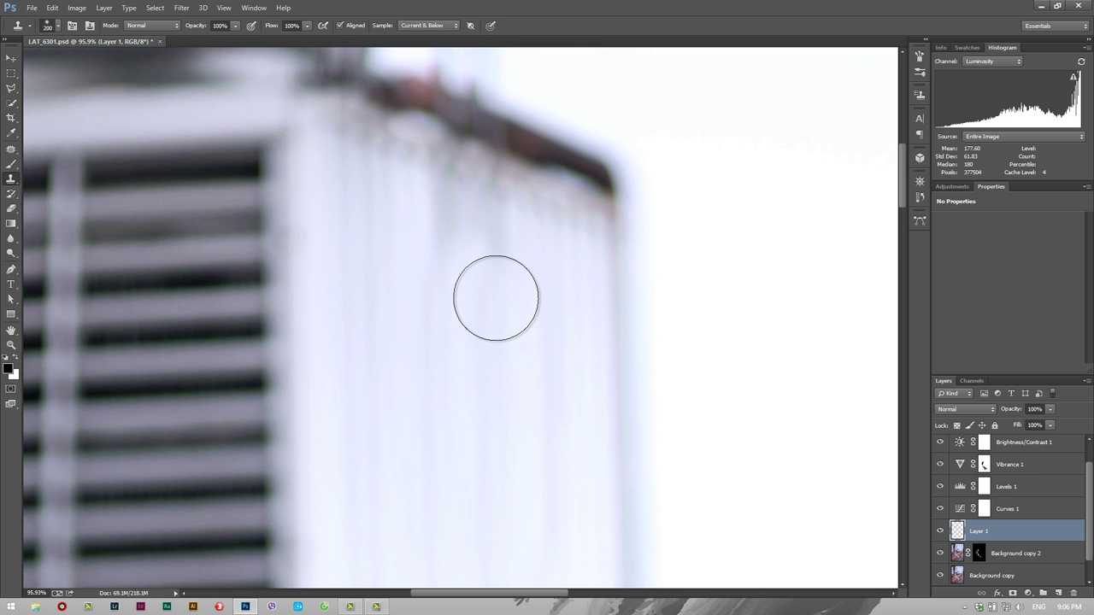
{"action": "scroll", "coordinate": [447, 269], "scroll_direction": "up", "scroll_amount": 1}
{"action": "key", "text": "z"}
{"action": "left_click", "coordinate": [492, 303], "text": "alt"}
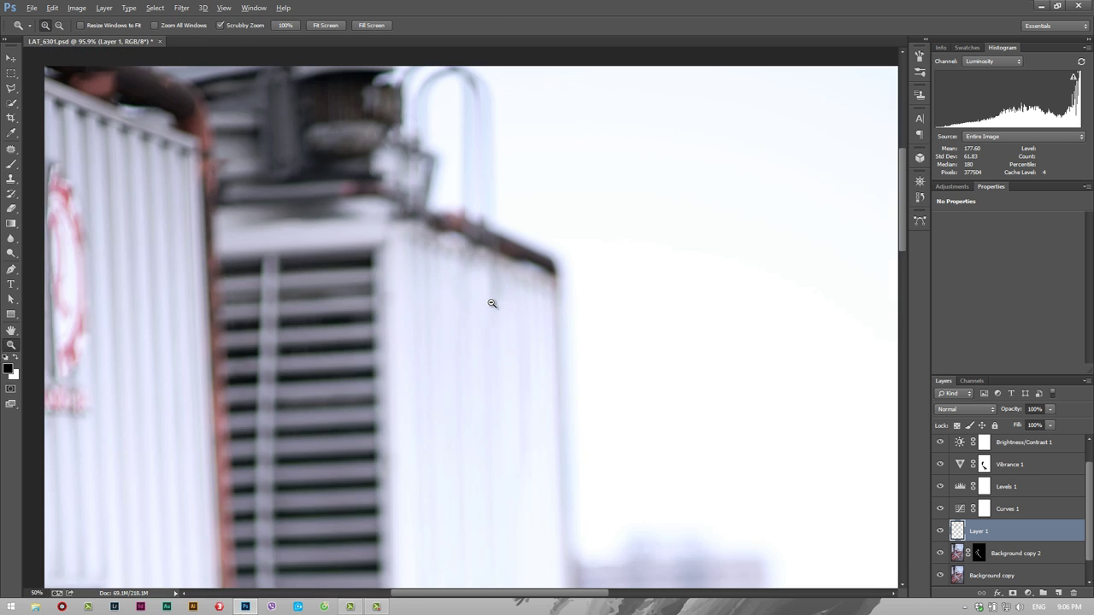
{"action": "left_click", "coordinate": [489, 342], "text": "alt"}
{"action": "left_click", "coordinate": [487, 359], "text": "alt"}
{"action": "left_click", "coordinate": [480, 393], "text": "alt"}
{"action": "left_click", "coordinate": [476, 414], "text": "alt"}
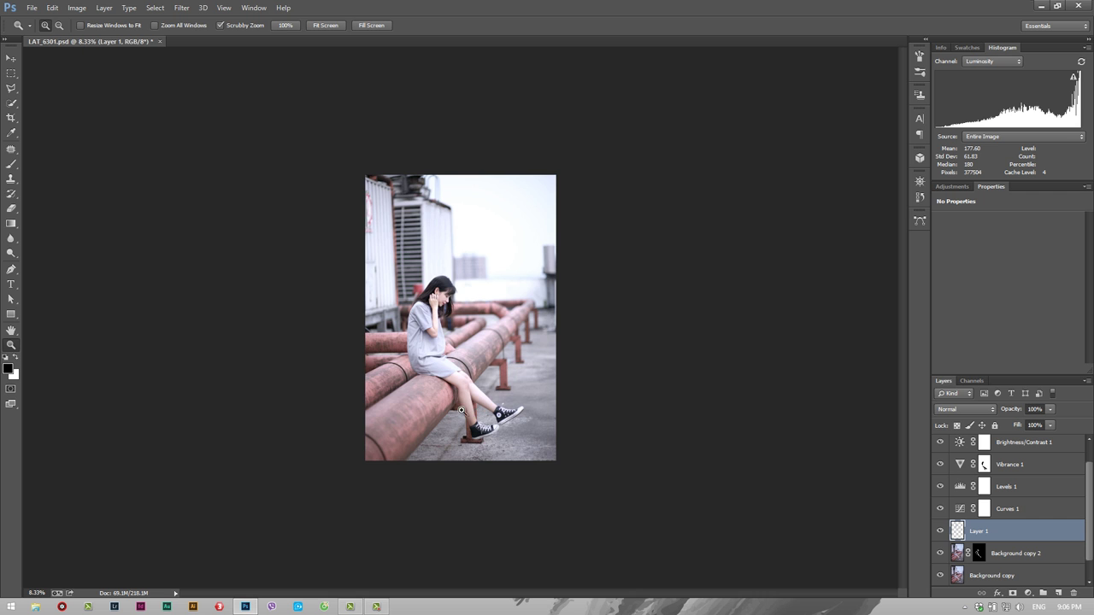
Step: Add a Curves 2 layer lifting the midtones, with its mask inverted to black
{"action": "left_click_drag", "start_coordinate": [461, 410], "coordinate": [501, 255]}
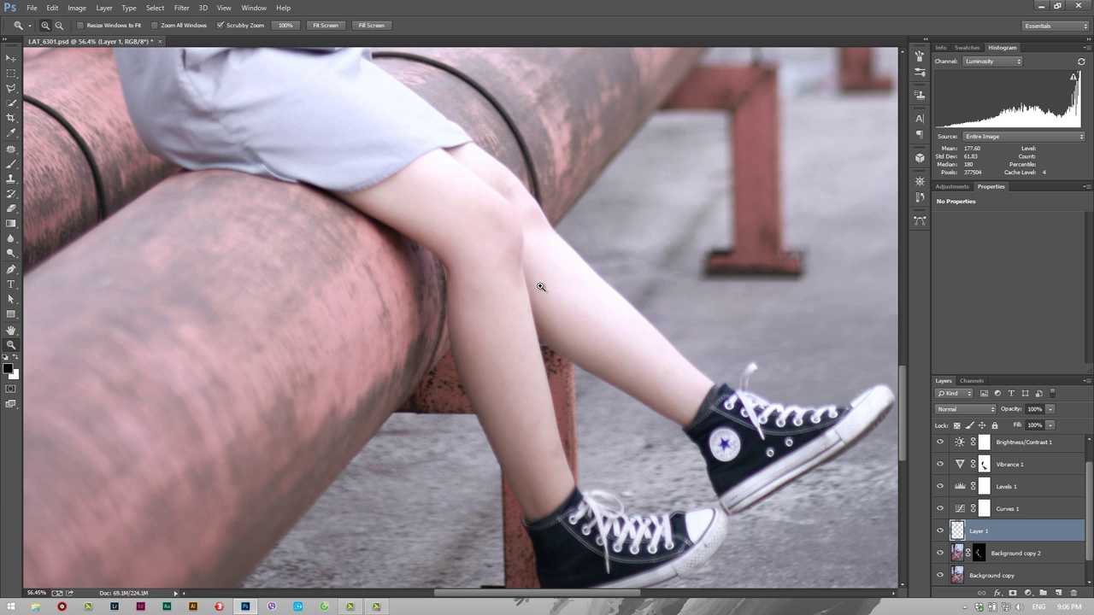
{"action": "left_click", "coordinate": [1033, 595]}
{"action": "left_click", "coordinate": [1021, 413]}
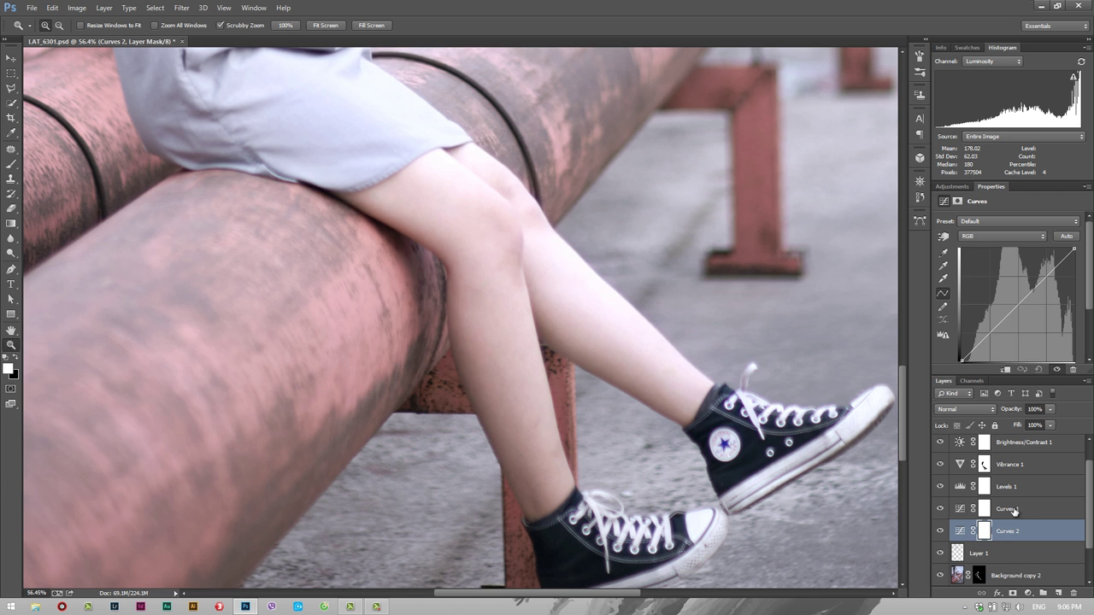
{"action": "left_click_drag", "start_coordinate": [1033, 291], "coordinate": [1030, 287]}
{"action": "left_click", "coordinate": [984, 532]}
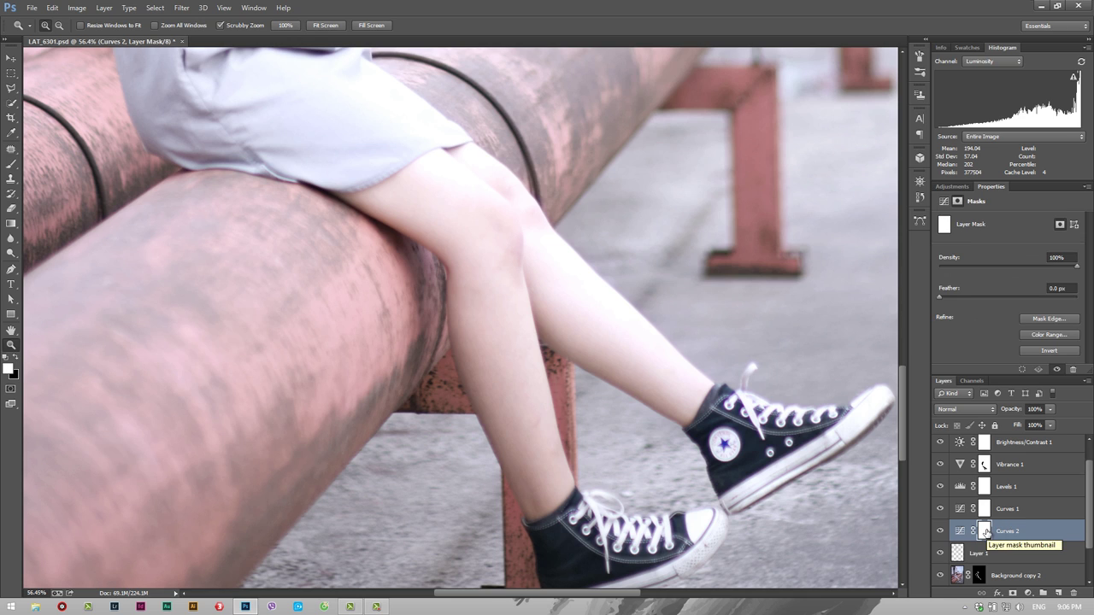
{"action": "key", "text": "ctrl+i"}
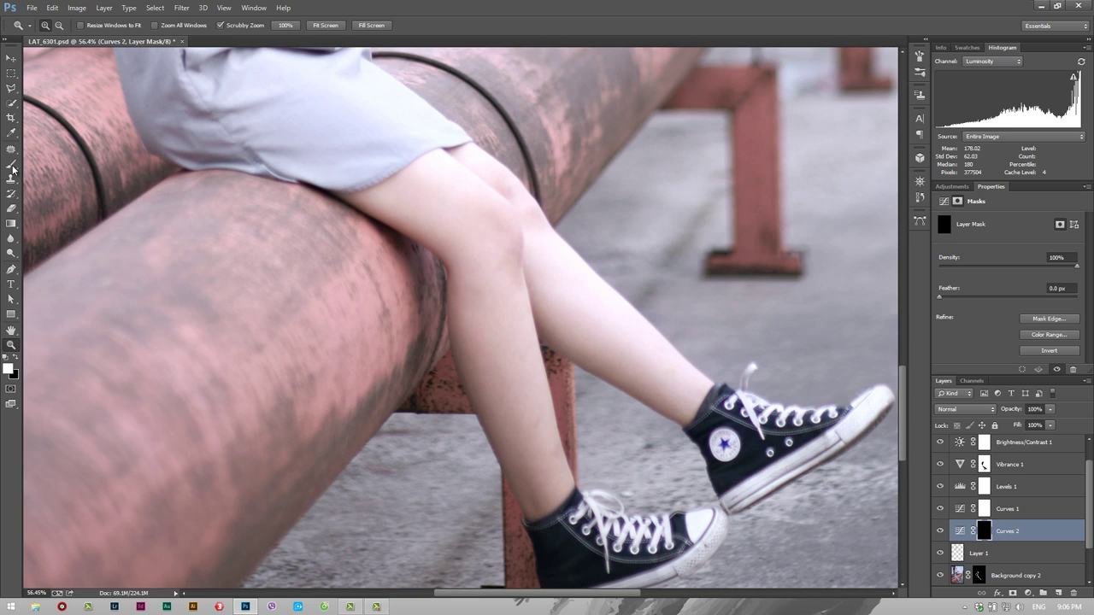
Step: Paint the girl's legs white on the Curves 2 mask and raise its curve further
{"action": "key", "text": "b"}
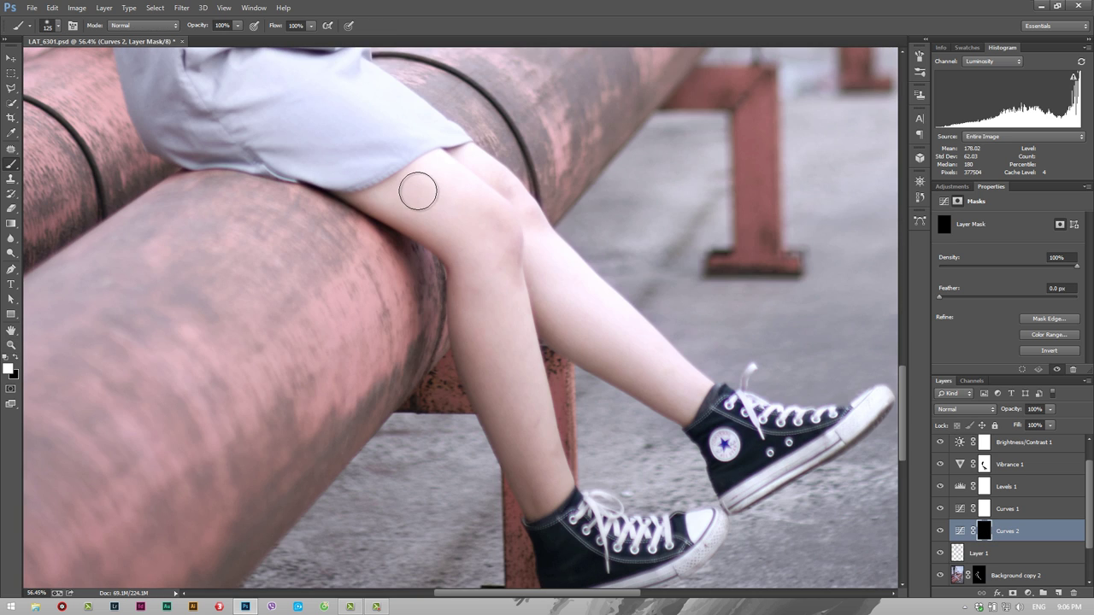
{"action": "key", "text": "bracketright"}
{"action": "key", "text": "bracketright"}
{"action": "key", "text": "bracketright"}
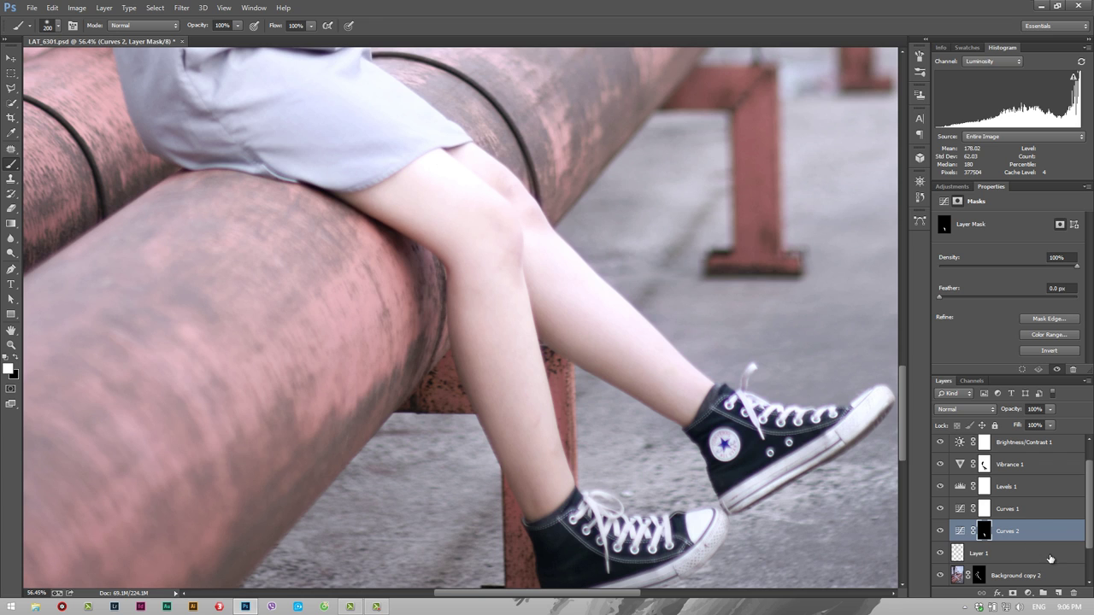
{"action": "left_click", "coordinate": [959, 533]}
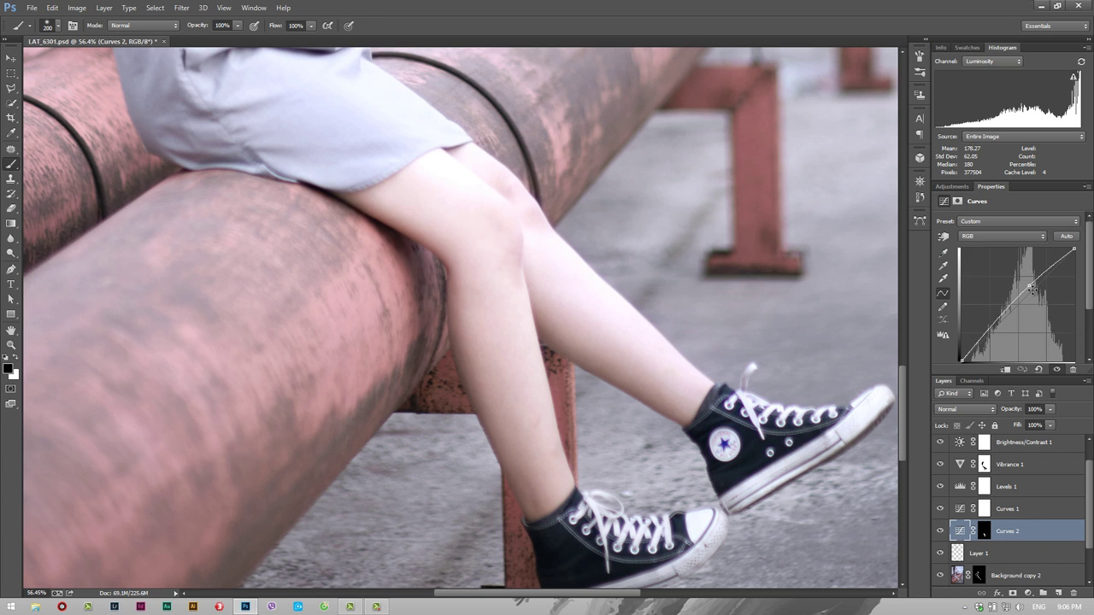
{"action": "left_click_drag", "start_coordinate": [1032, 290], "coordinate": [1027, 283]}
{"action": "left_click_drag", "start_coordinate": [1030, 282], "coordinate": [1028, 284]}
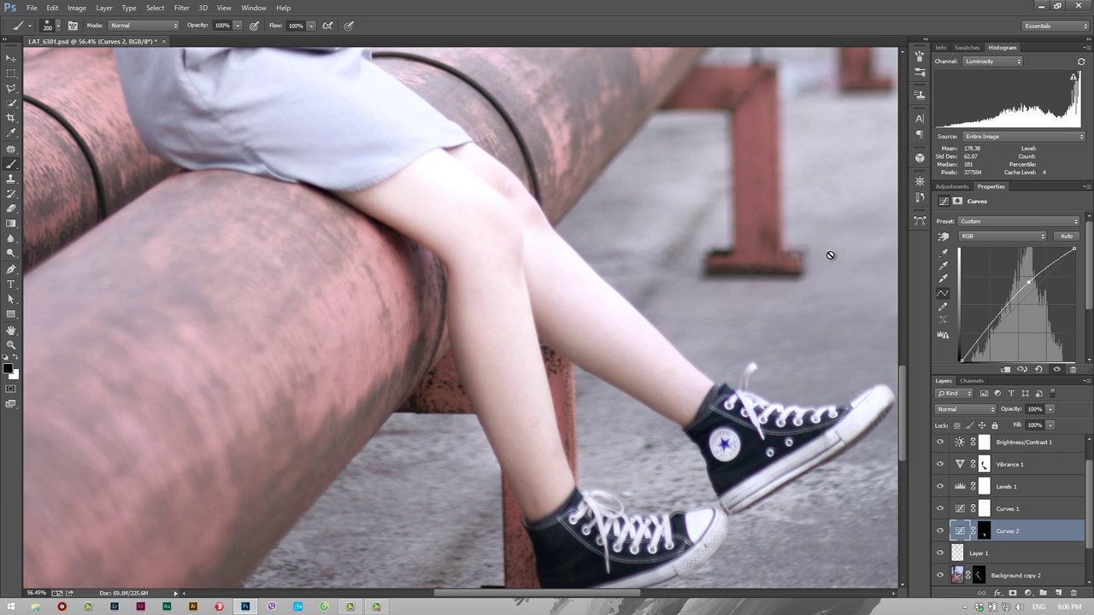
{"action": "key", "text": "z"}
{"action": "left_click_drag", "start_coordinate": [594, 244], "coordinate": [545, 266]}
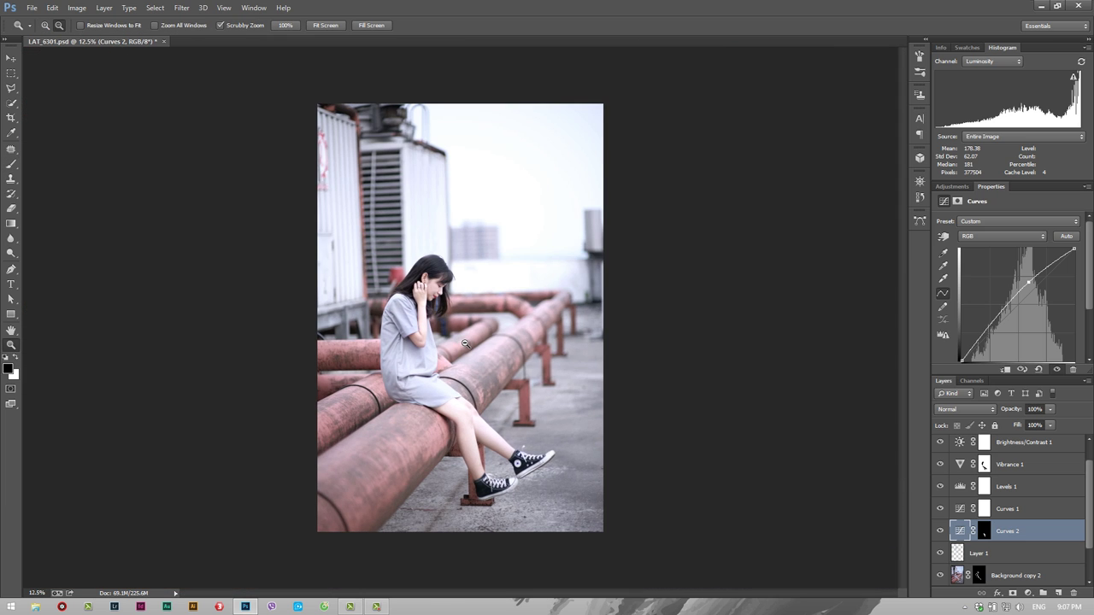
Step: Set Levels 1 to input 3, 1.00, 236 with output black lifted to 8
{"action": "scroll", "coordinate": [1048, 487], "scroll_direction": "up", "scroll_amount": 1}
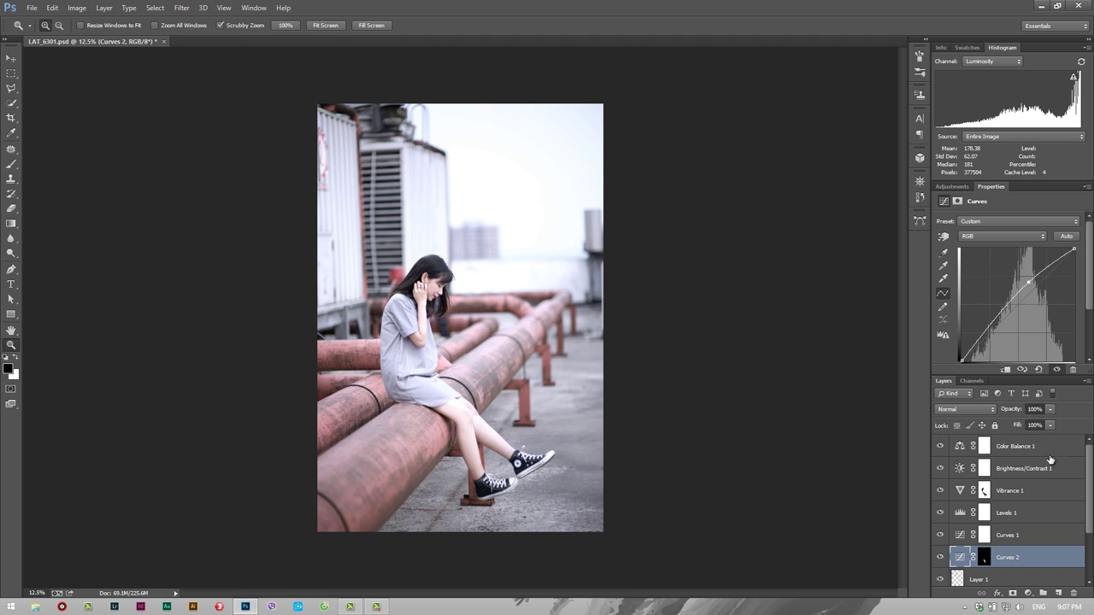
{"action": "left_click", "coordinate": [1051, 447]}
{"action": "left_click", "coordinate": [960, 513]}
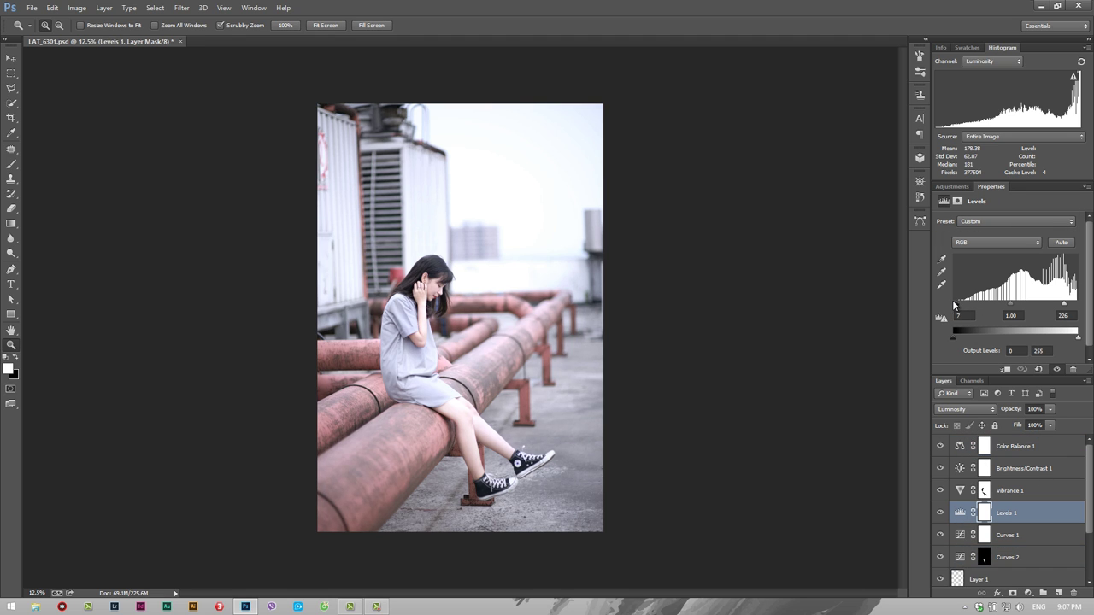
{"action": "left_click_drag", "start_coordinate": [960, 304], "coordinate": [955, 339]}
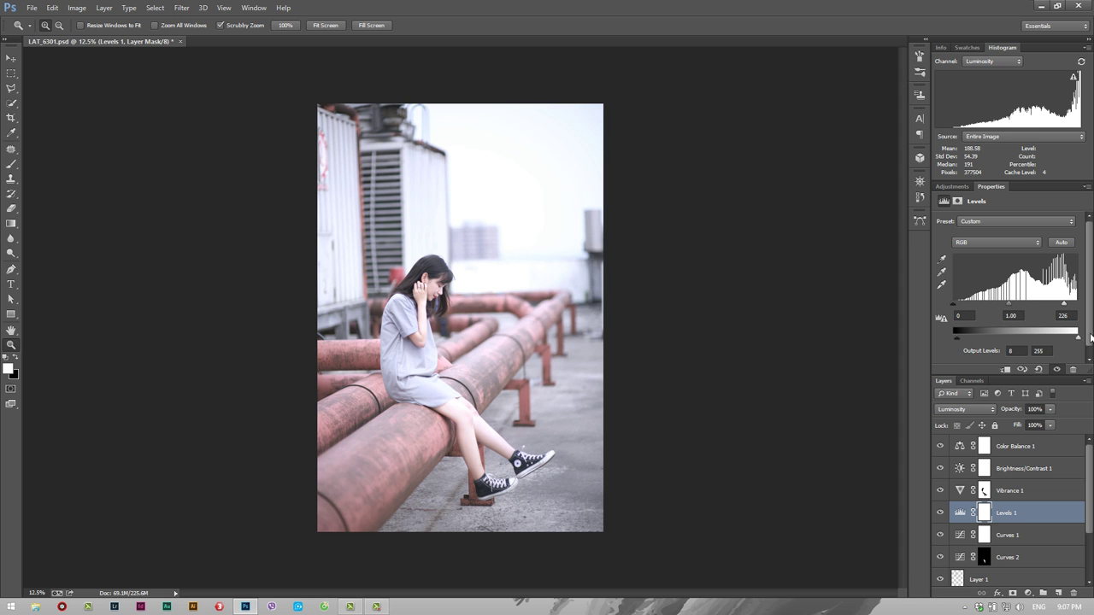
{"action": "left_click_drag", "start_coordinate": [1063, 304], "coordinate": [1074, 308]}
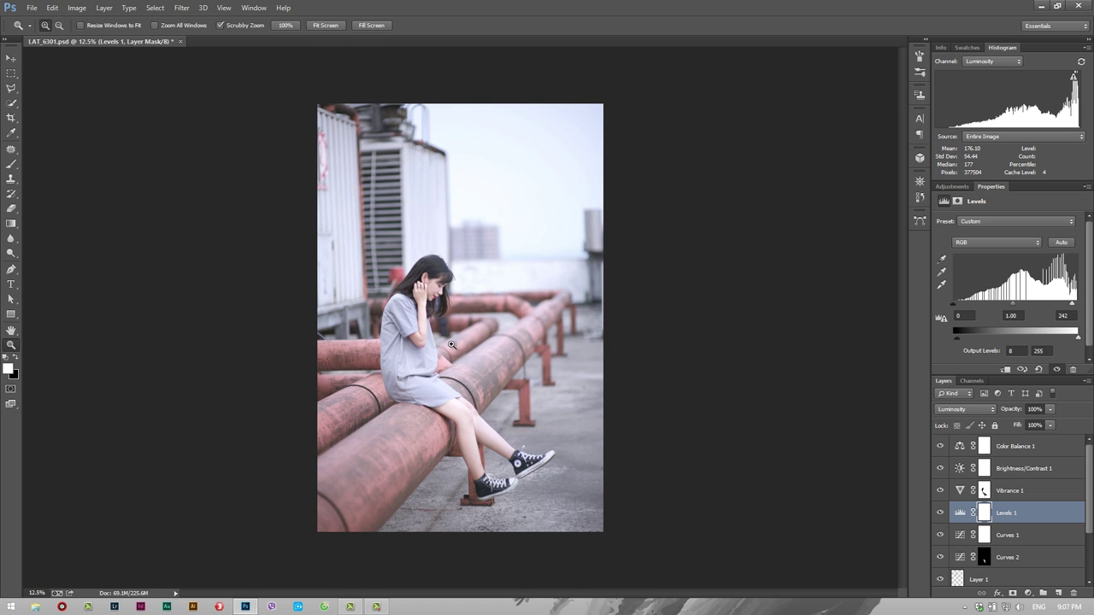
{"action": "left_click_drag", "start_coordinate": [451, 344], "coordinate": [499, 341]}
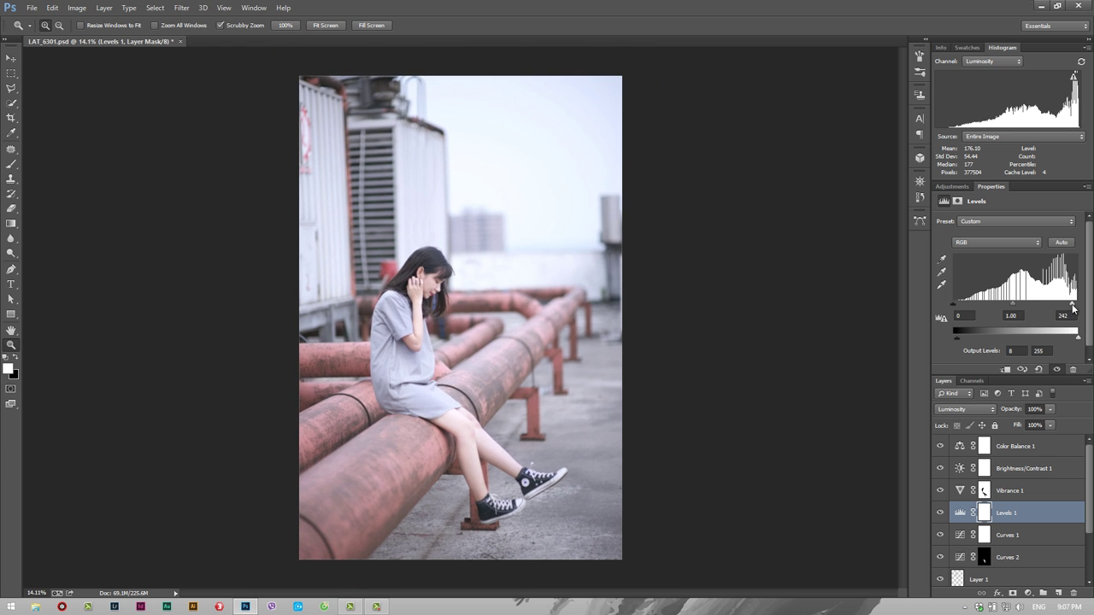
{"action": "left_click_drag", "start_coordinate": [1073, 305], "coordinate": [1068, 305]}
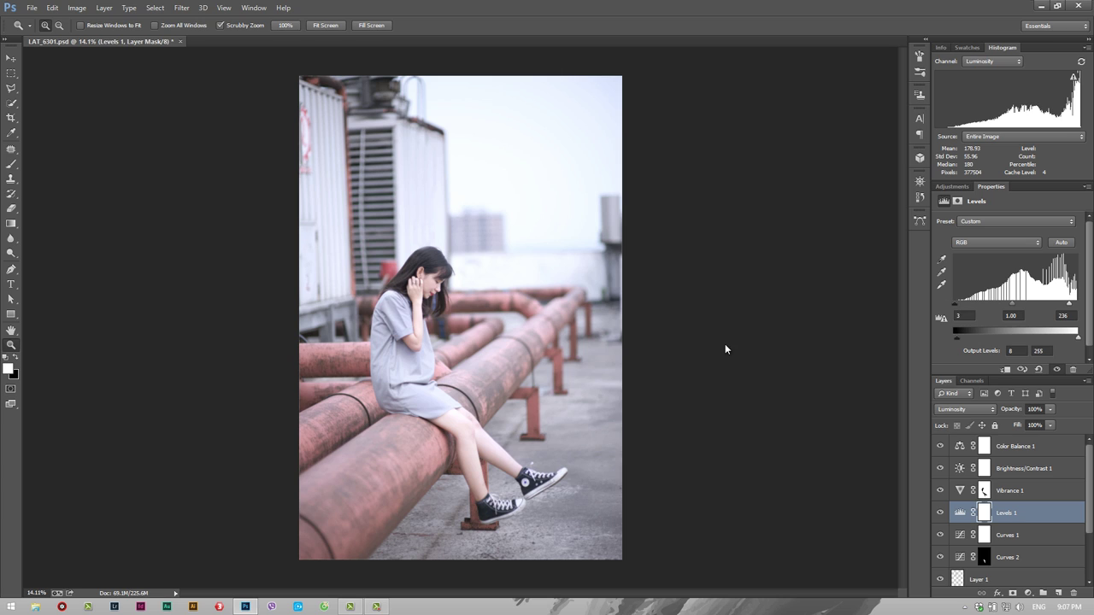